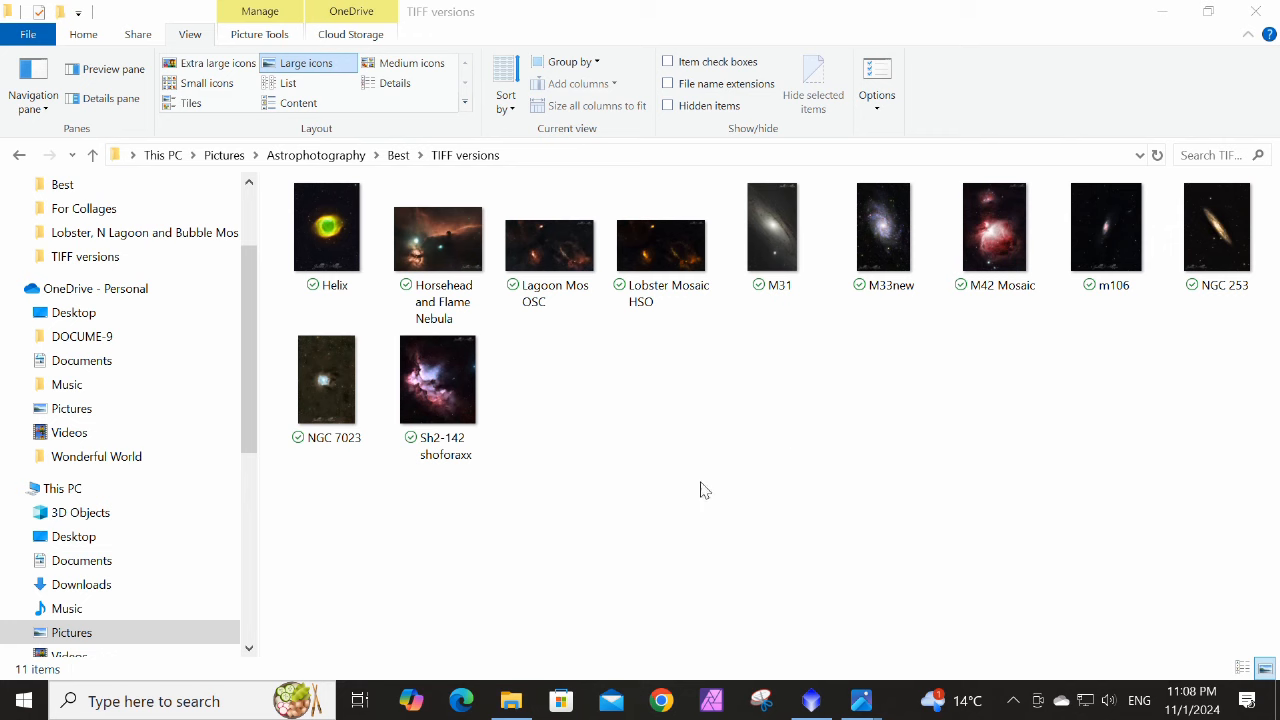
click(440, 256)
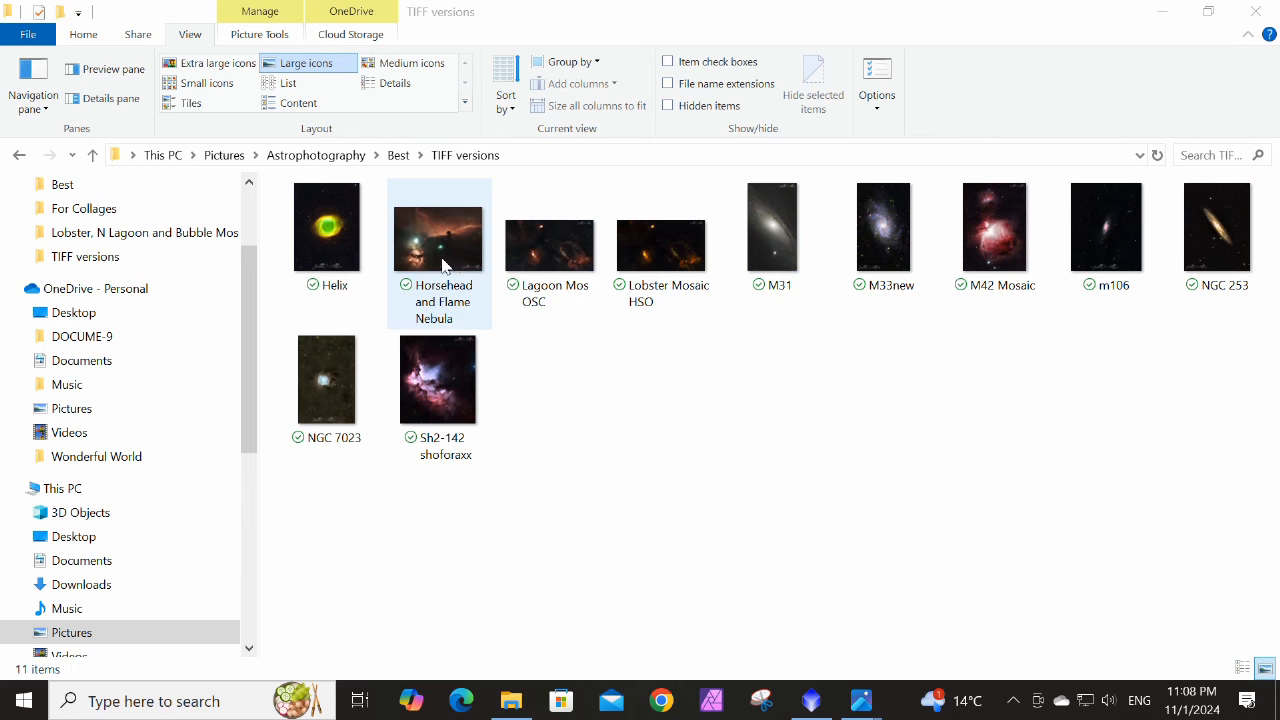
click(451, 232)
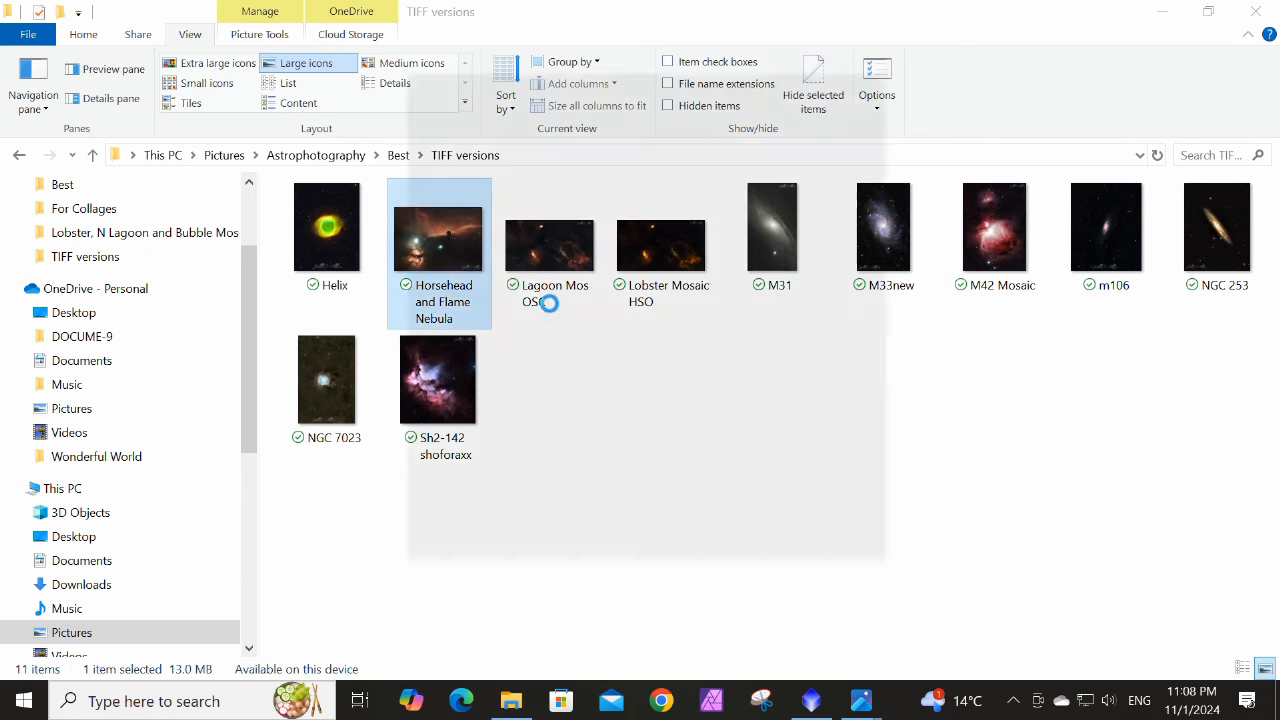
click(871, 86)
View the M42 Mosaic image from the TIFF versions folder in the photo viewer and close it
click(986, 200)
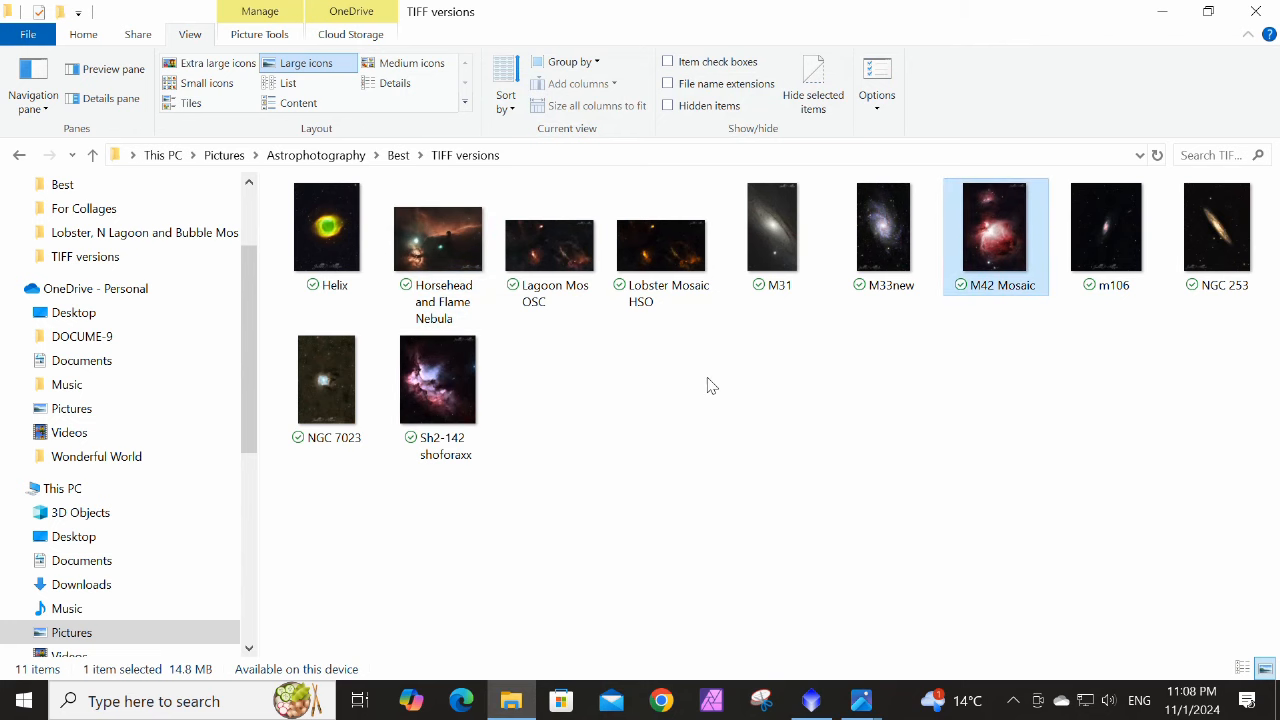
click(861, 701)
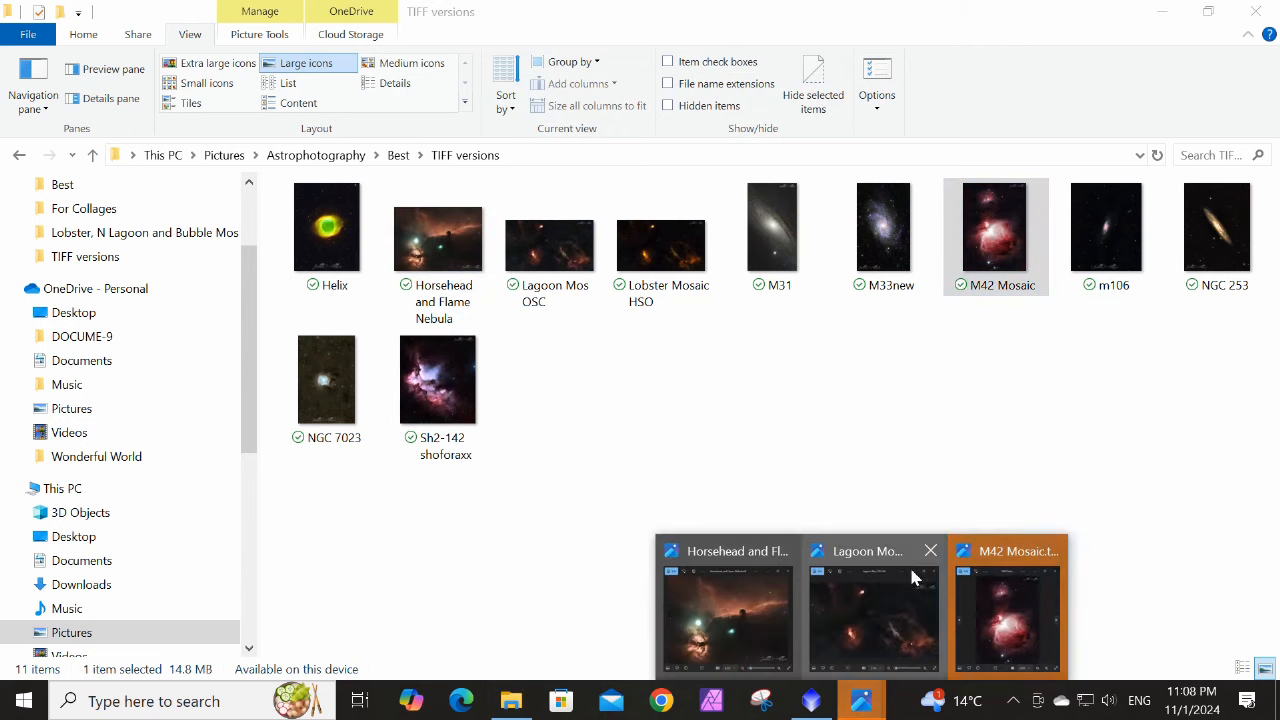
click(1035, 608)
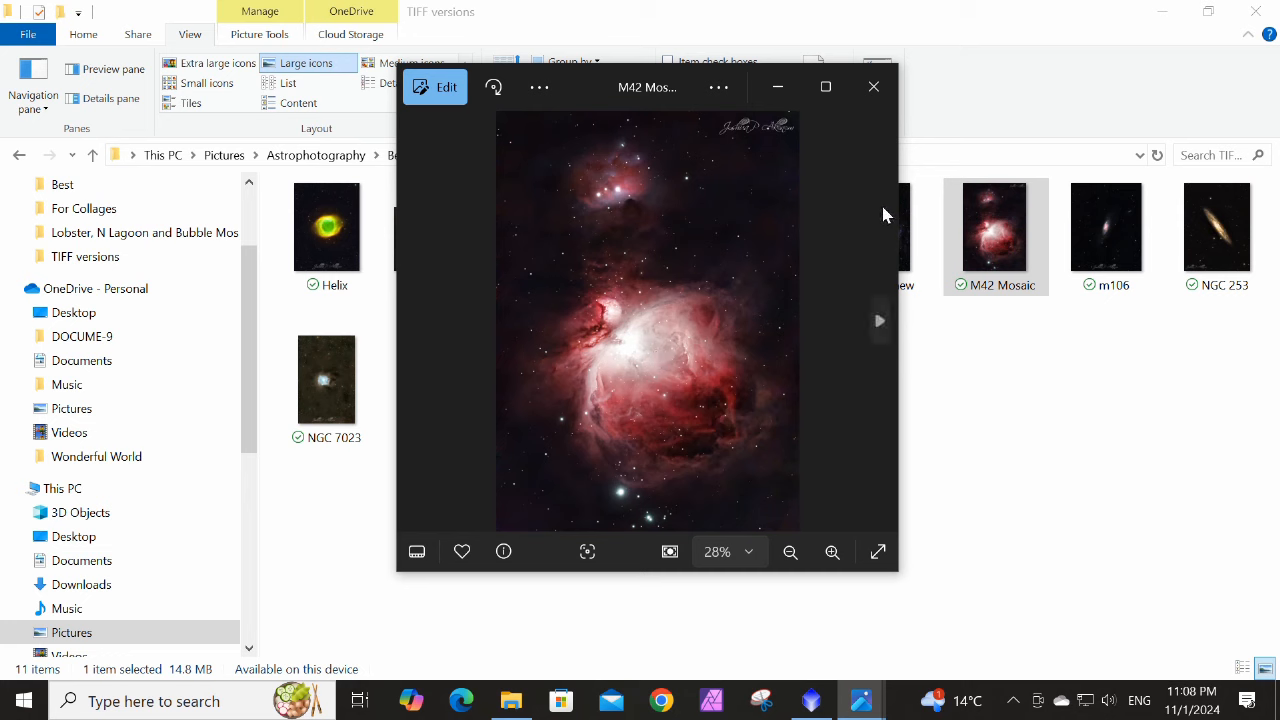
click(874, 90)
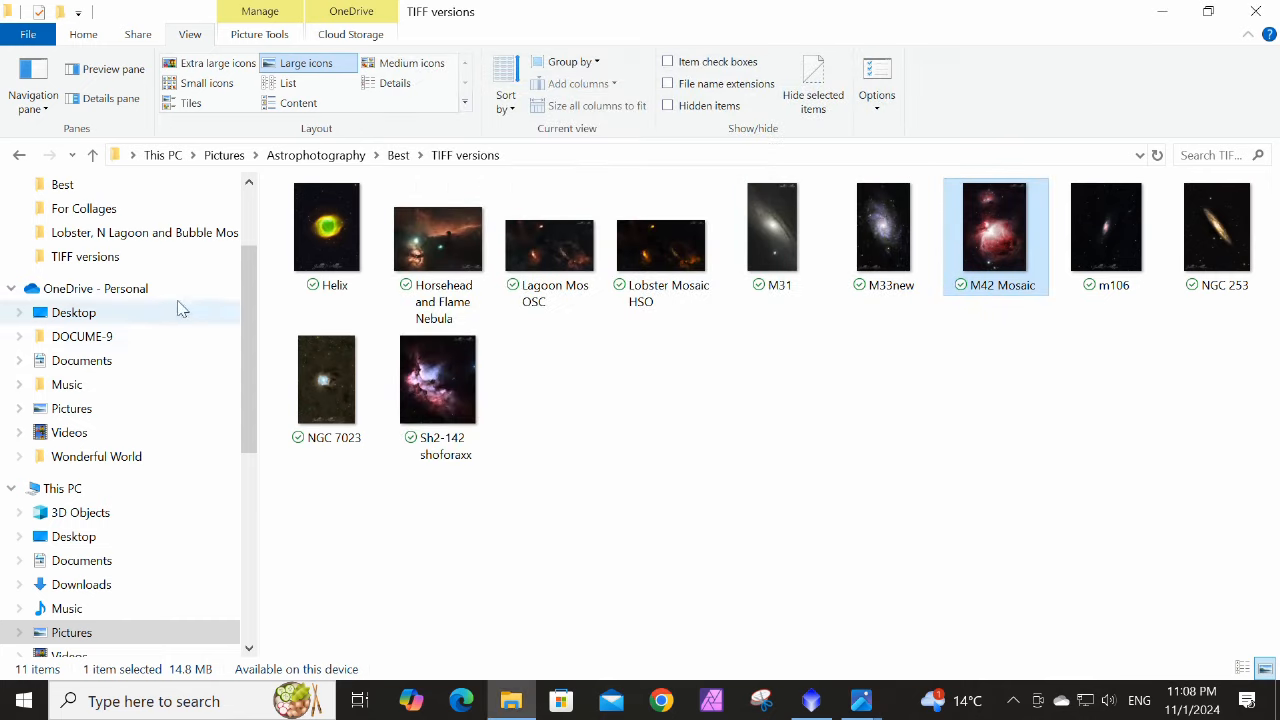
View the Horsehead and Flame Nebula image from the TIFF versions folder in the photo viewer and close it
click(436, 247)
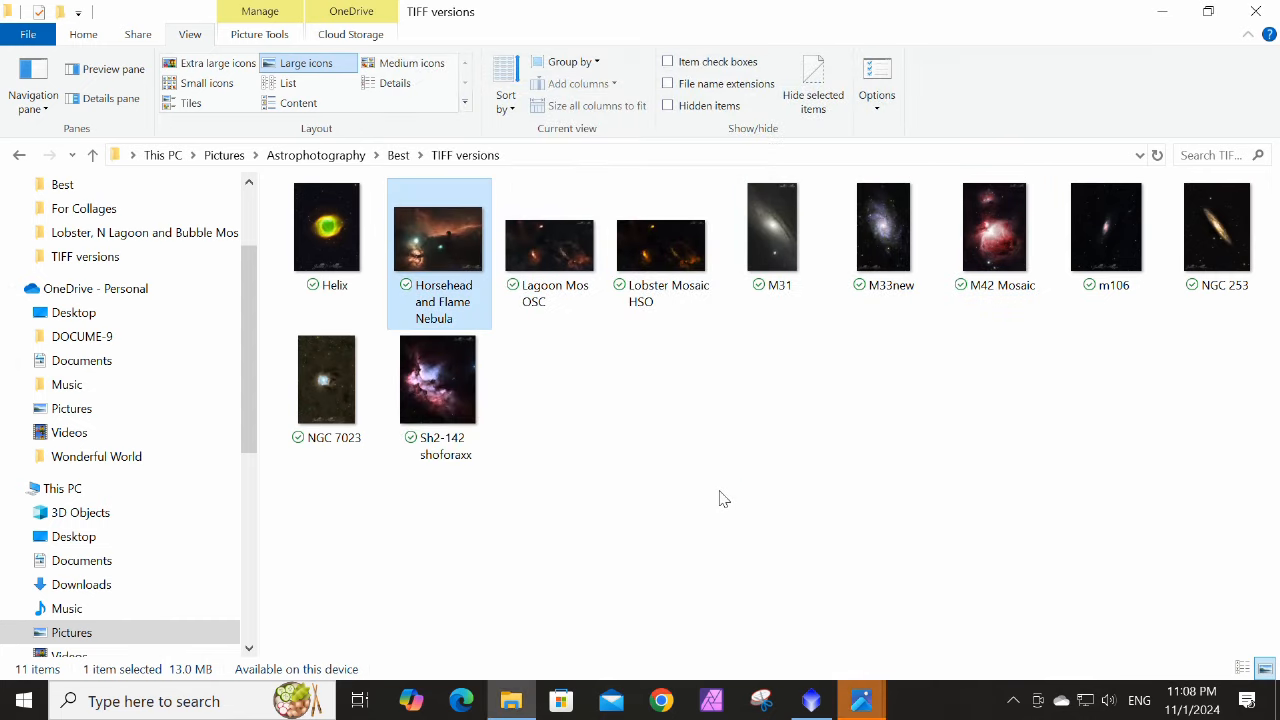
click(857, 704)
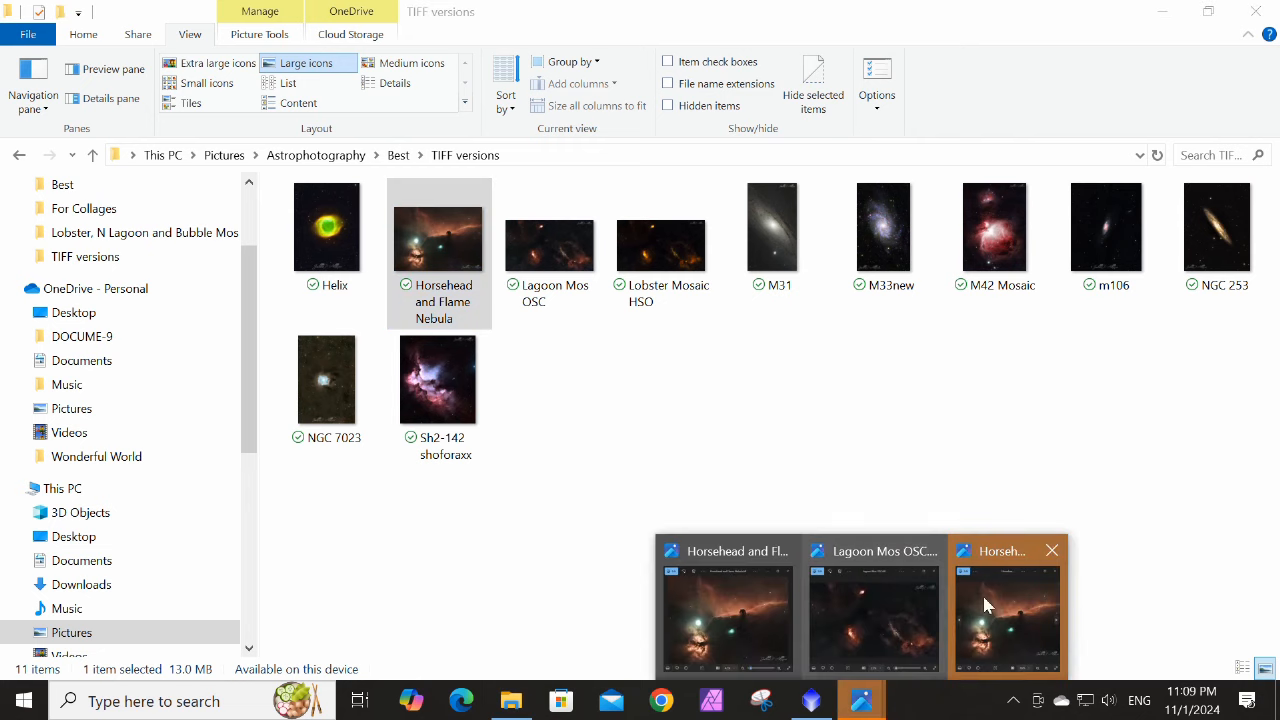
click(1007, 615)
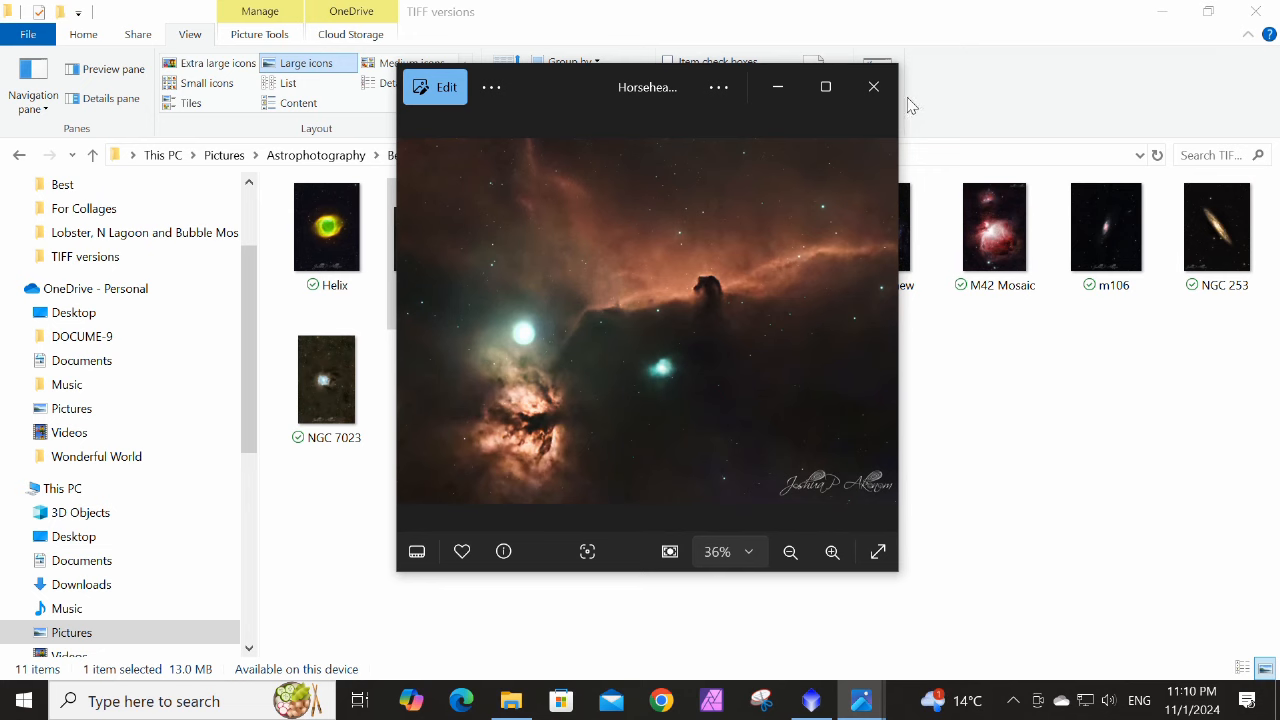
click(873, 86)
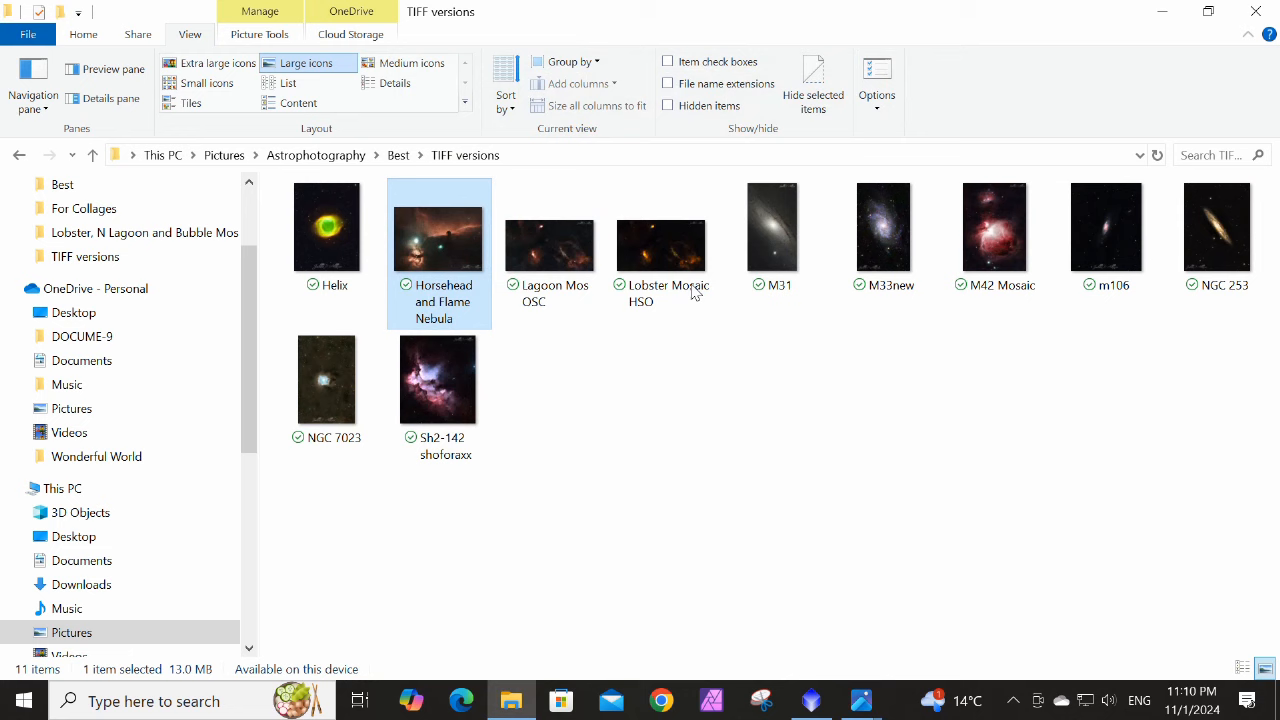
View the Lagoon Mos OSC image at full screen, exit full screen and minimize the viewer
click(540, 257)
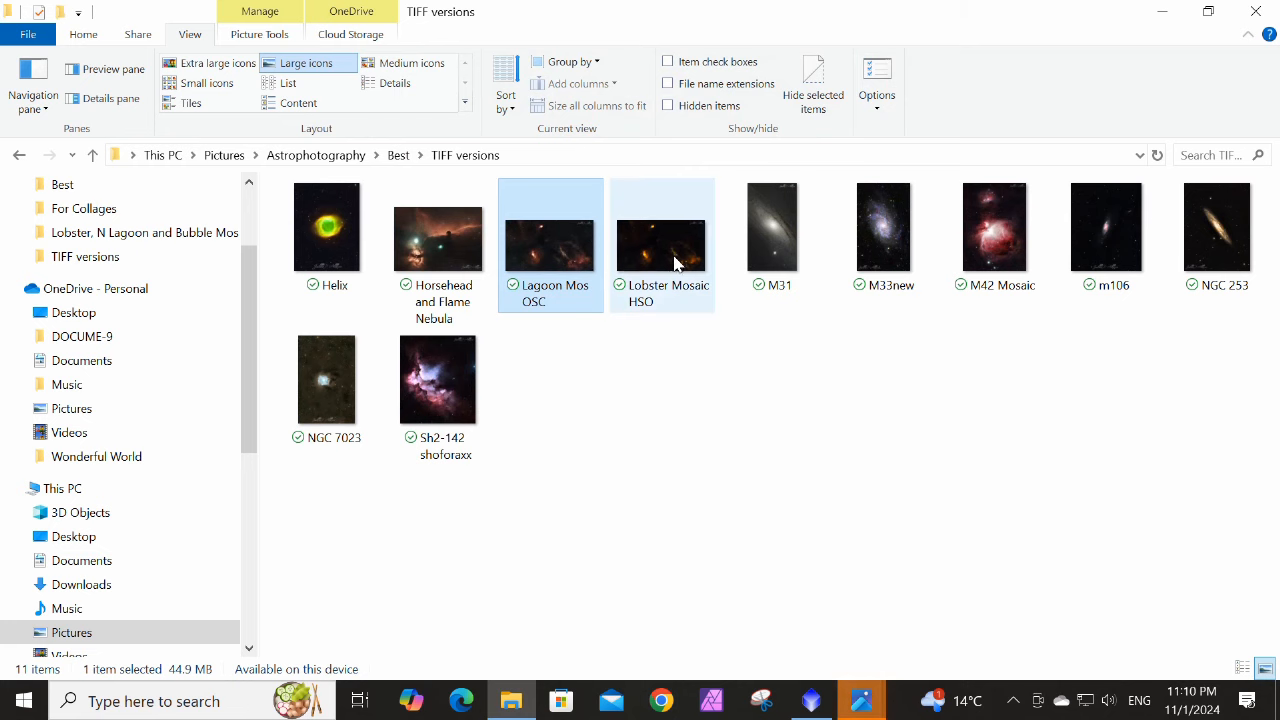
mouse_move(862, 695)
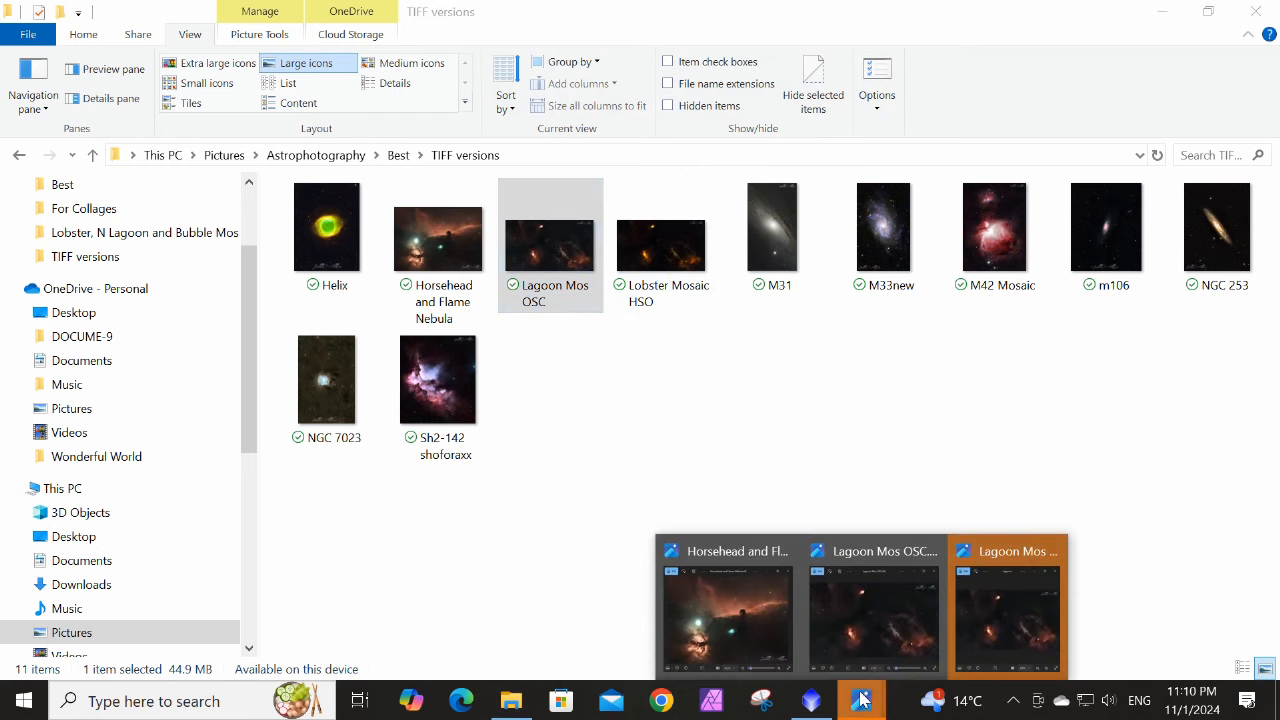
click(968, 640)
scroll(703, 324, up, 3)
scroll(703, 324, down, 3)
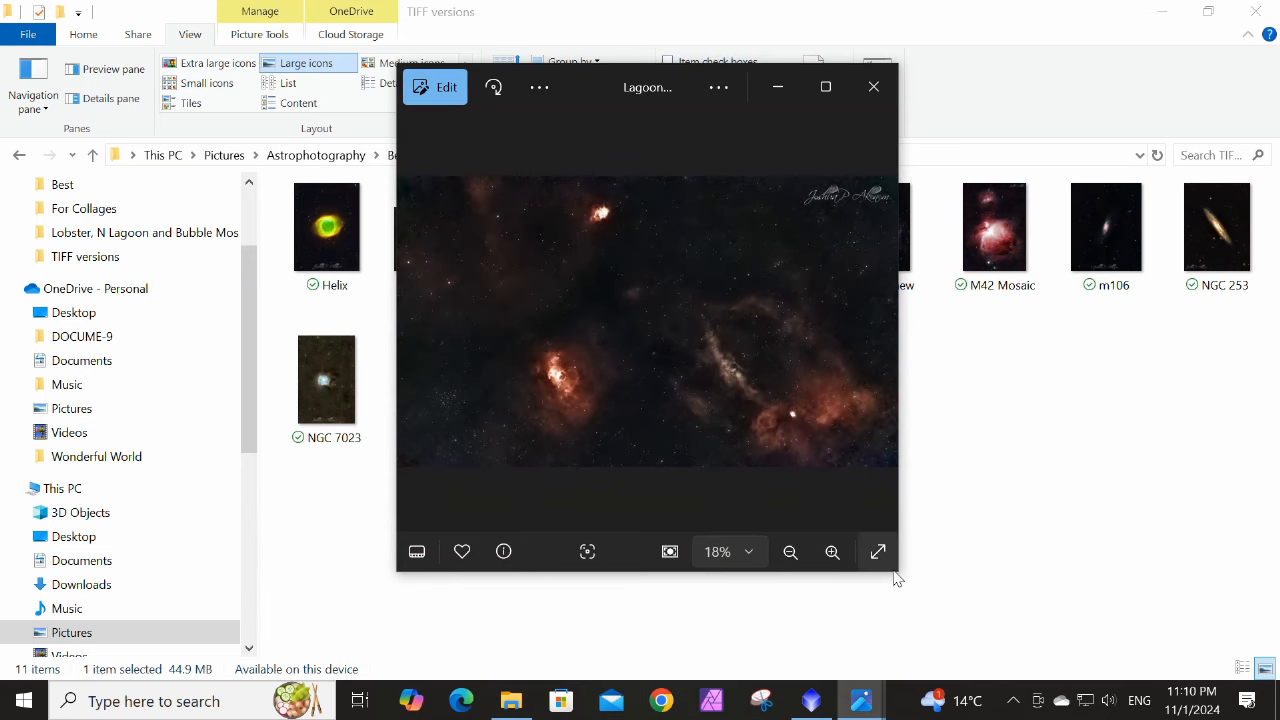
click(879, 552)
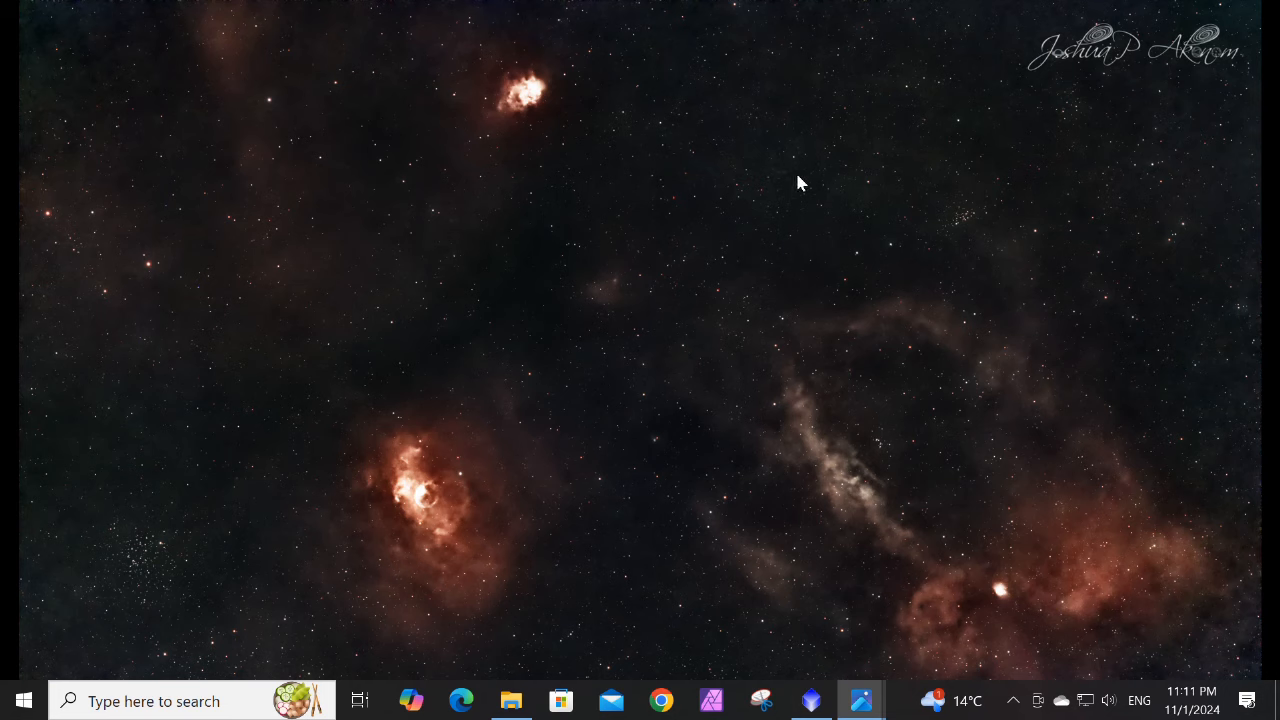
key(Escape)
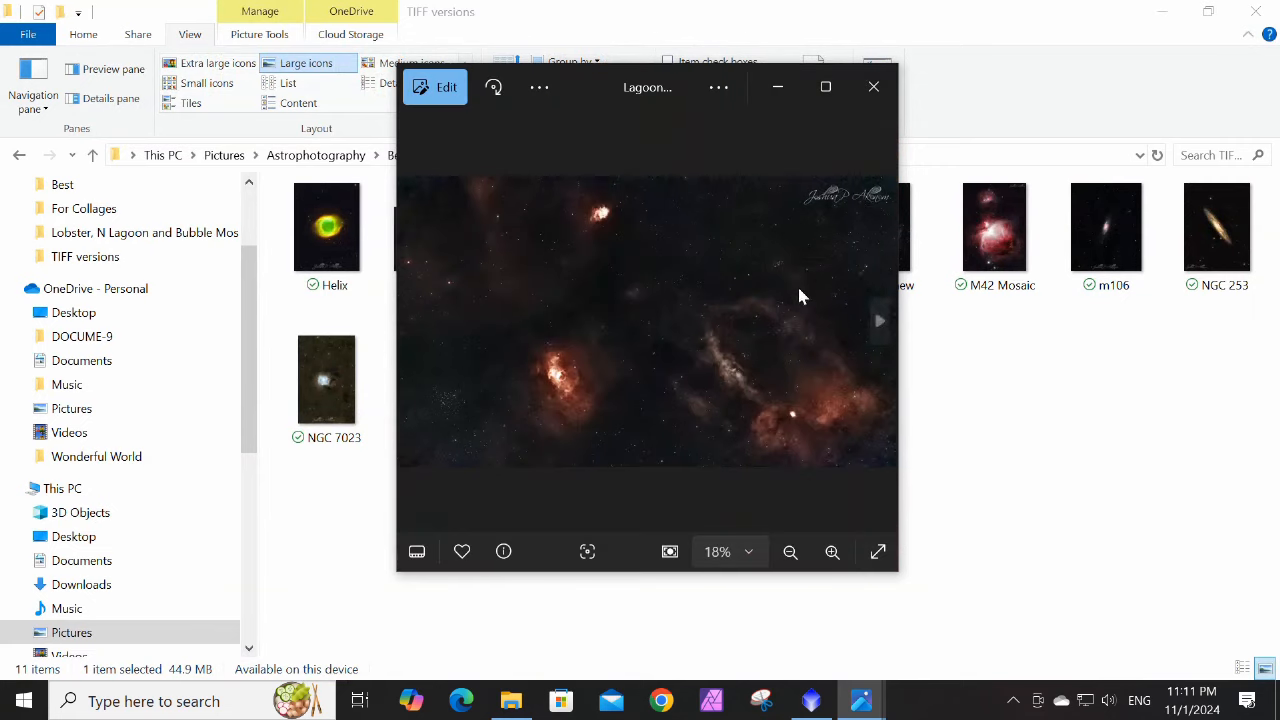
click(784, 92)
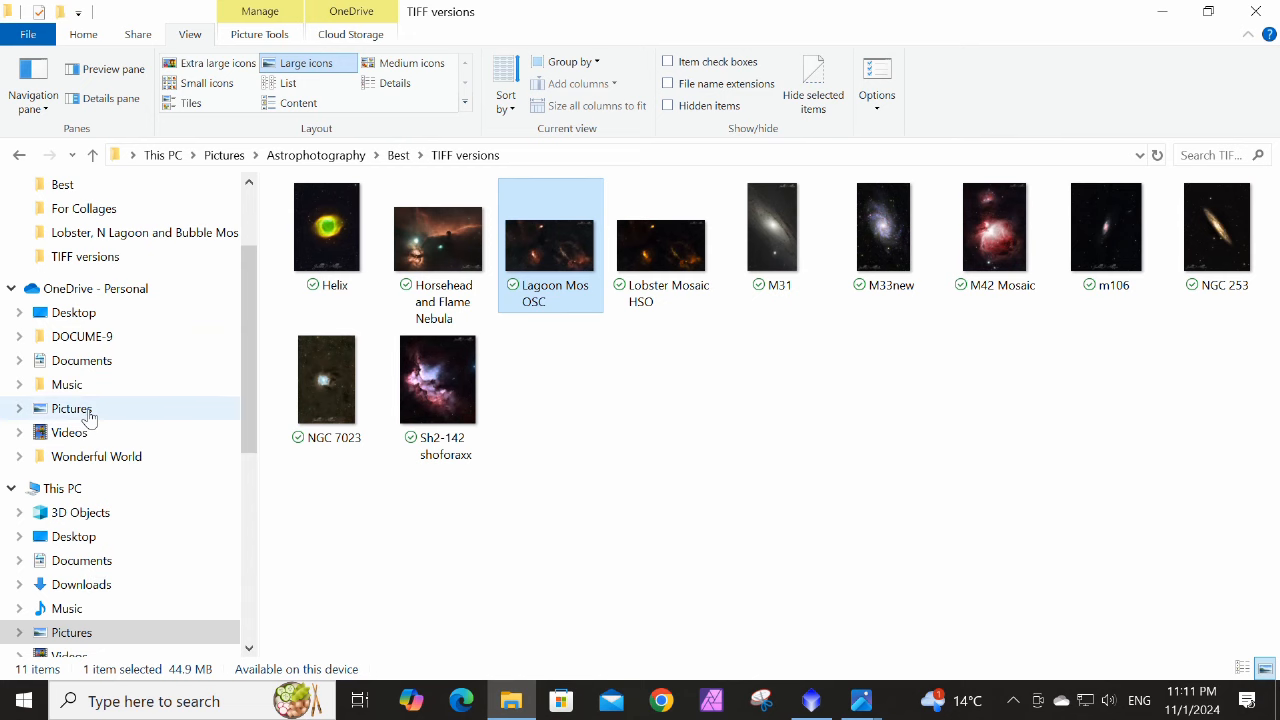
Browse through Documents, Astrophotography, Processing and Pixinsight to the registered1 folder
click(95, 560)
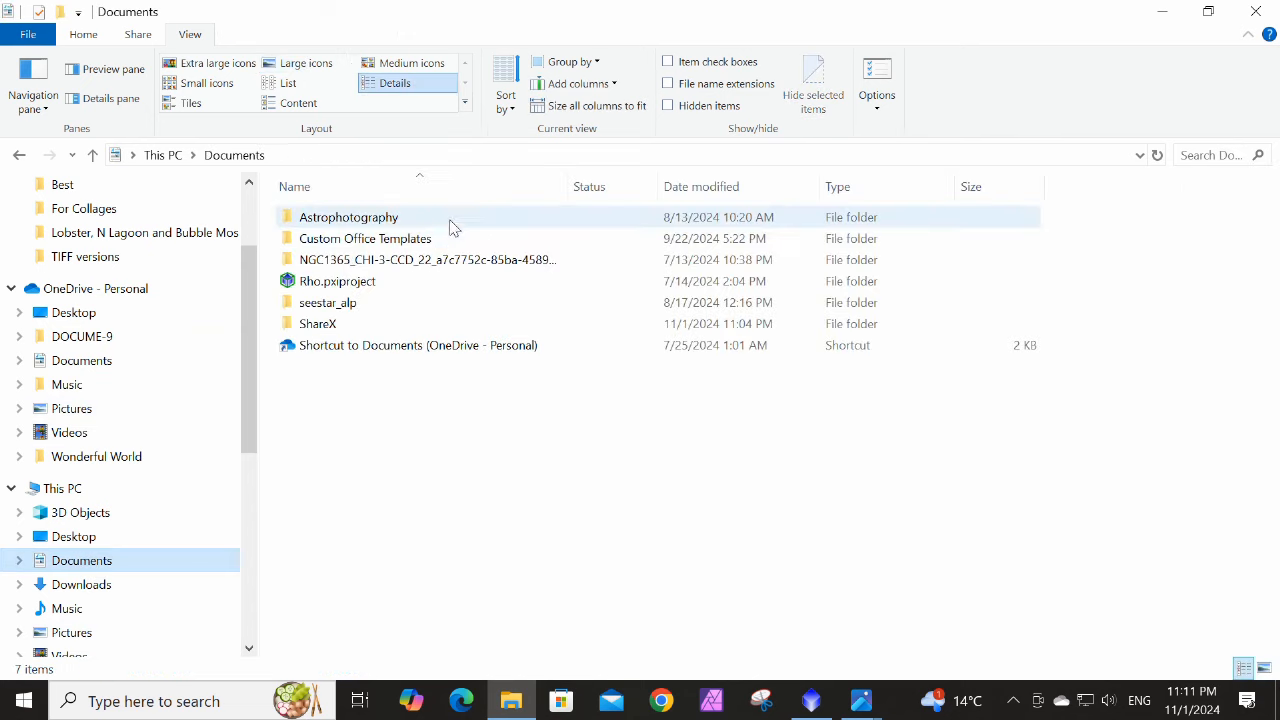
double_click(371, 219)
click(309, 242)
double_click(320, 240)
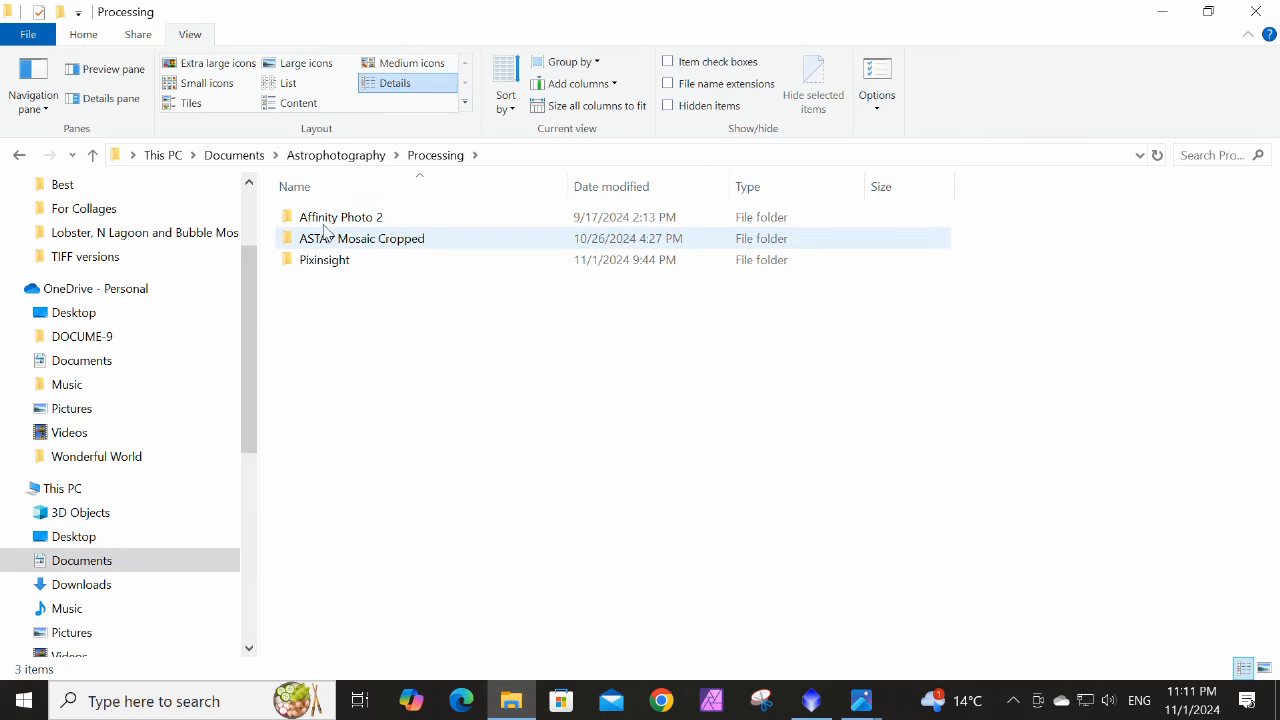
double_click(323, 260)
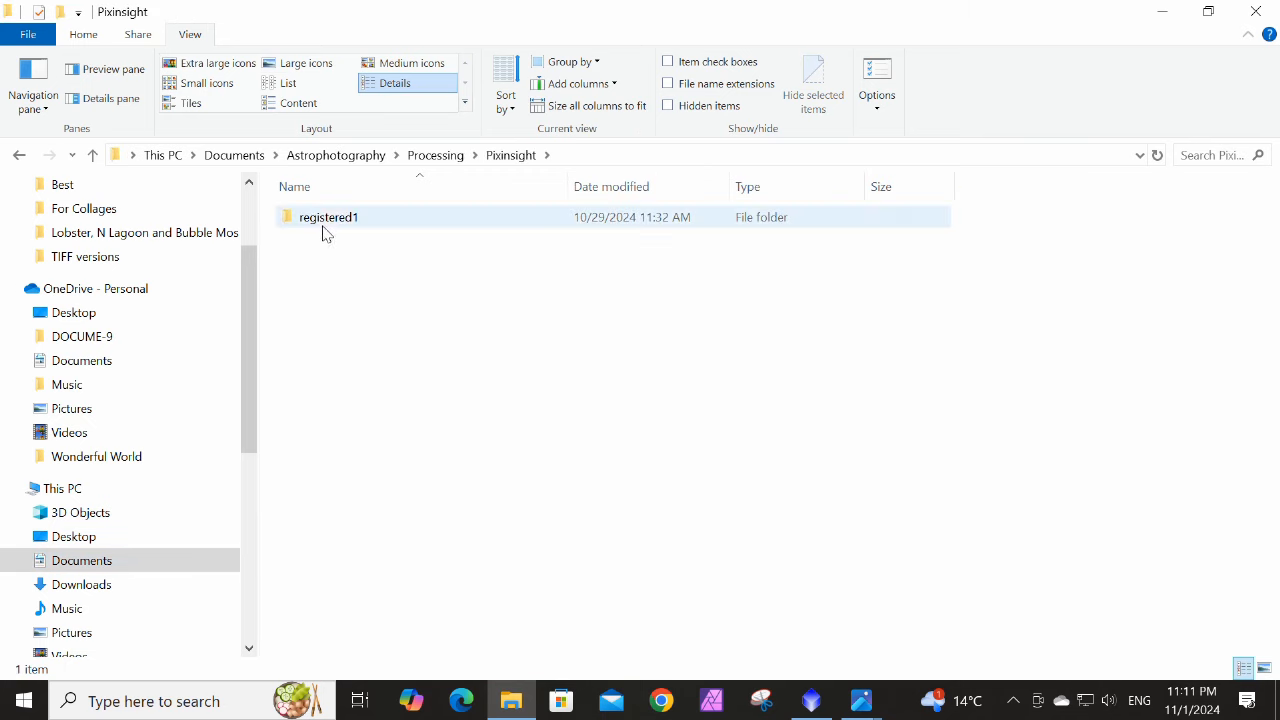
double_click(318, 220)
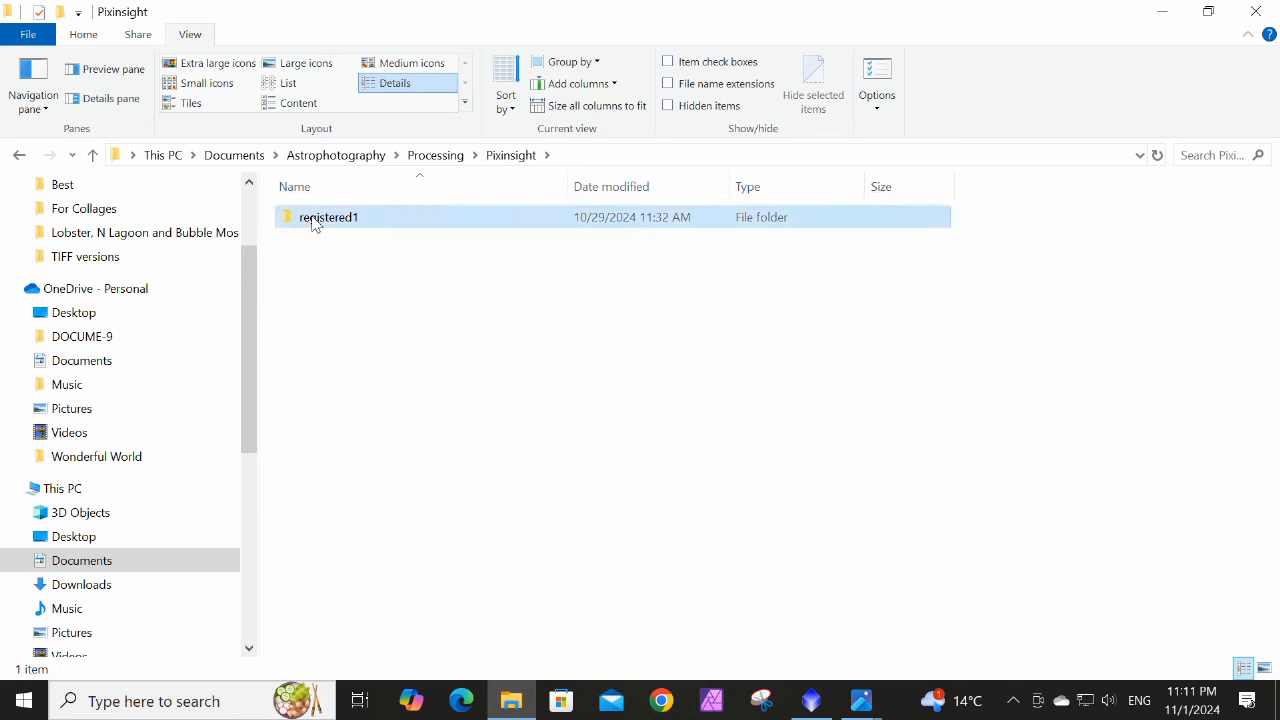
Open the Mosaic process folder on the T7 (E:) drive
click(91, 158)
scroll(123, 377, down, 6)
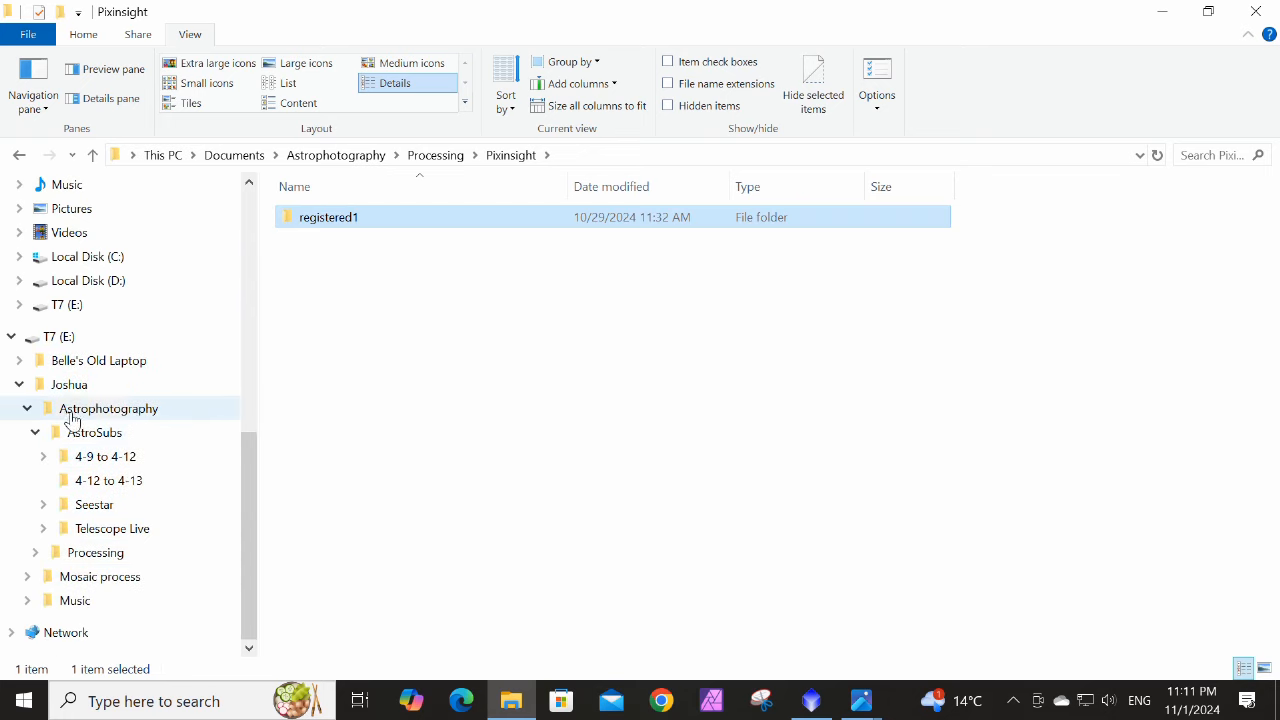
click(85, 584)
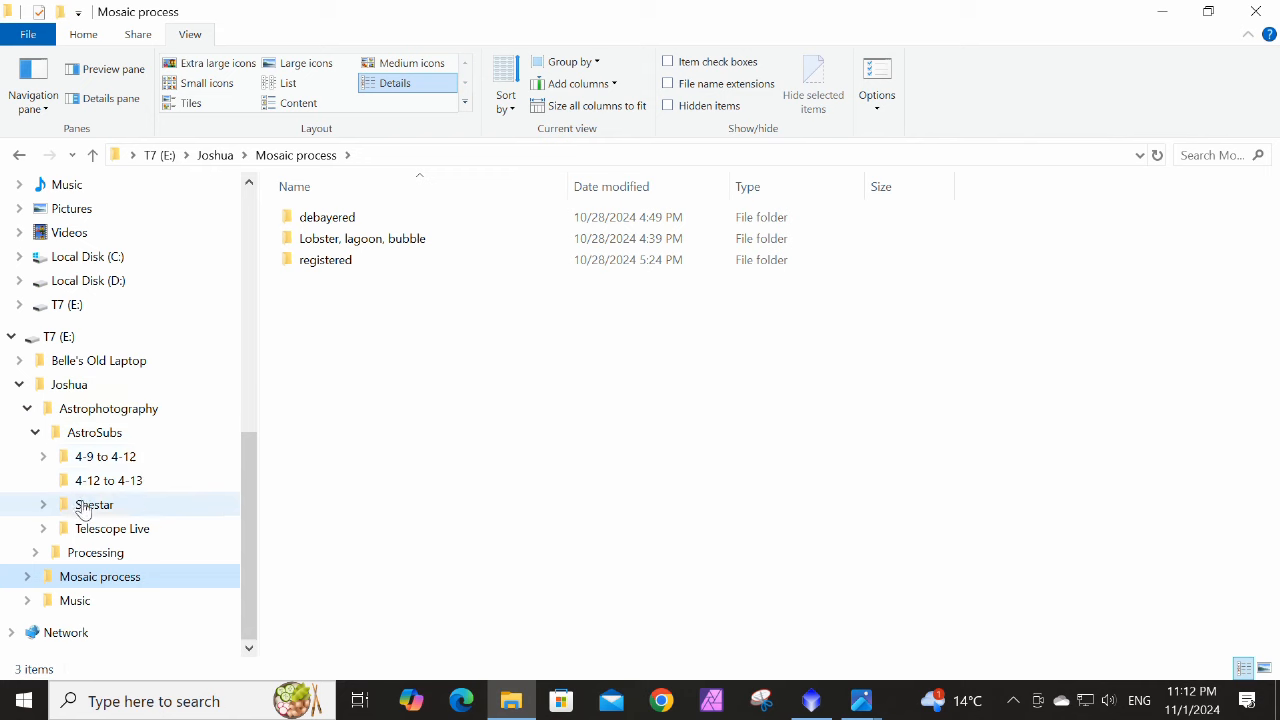
Open the Seestar folder inside AstroSubs on the T7 (E:) drive
scroll(96, 372, up, 3)
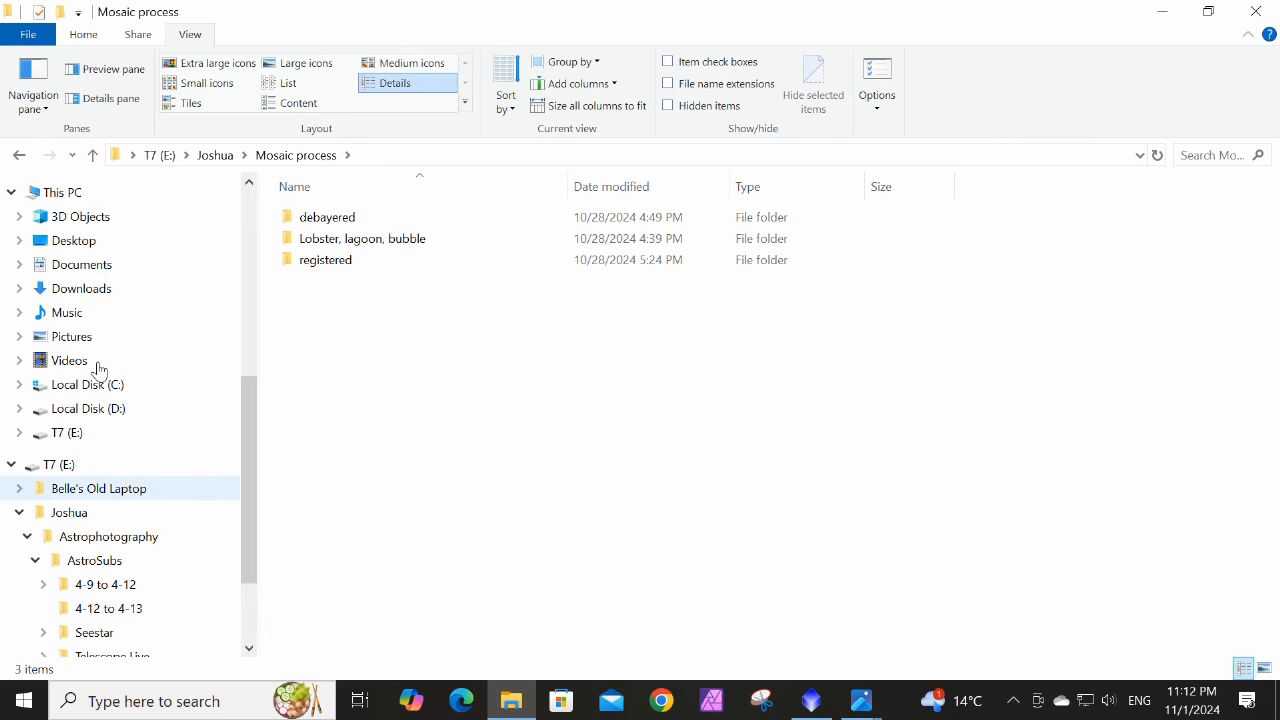
scroll(98, 370, down, 3)
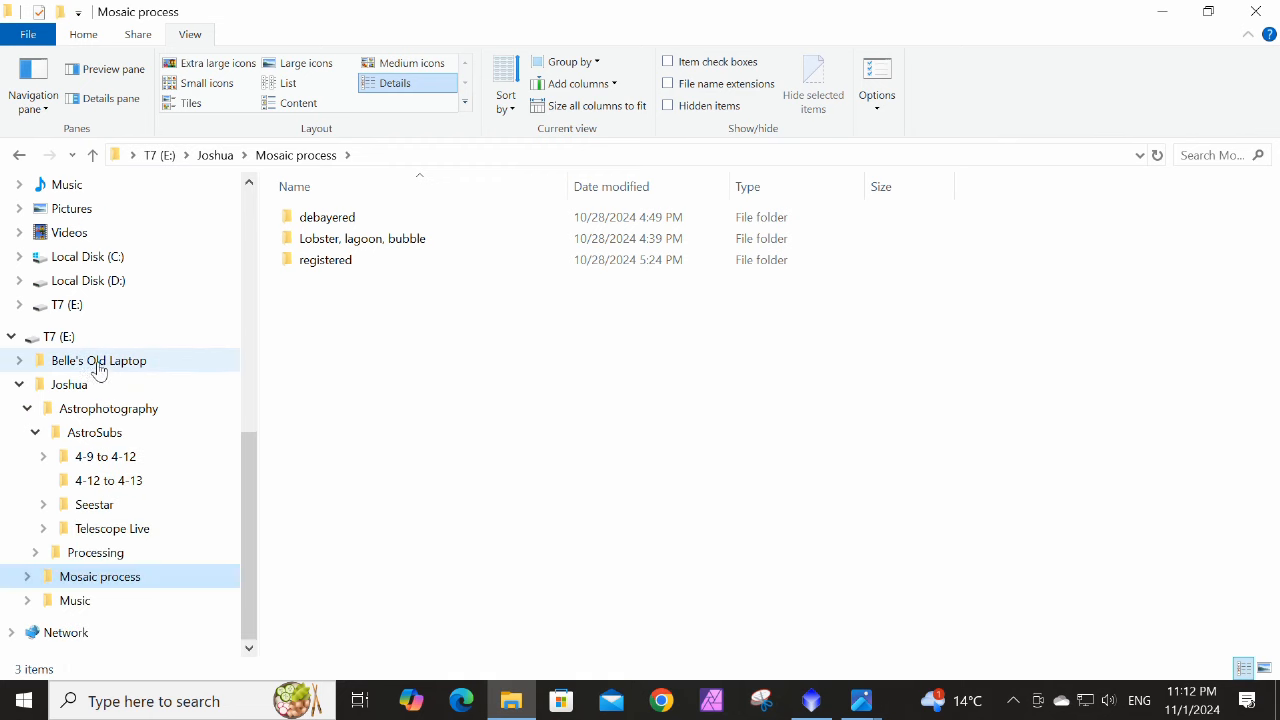
click(106, 434)
double_click(312, 264)
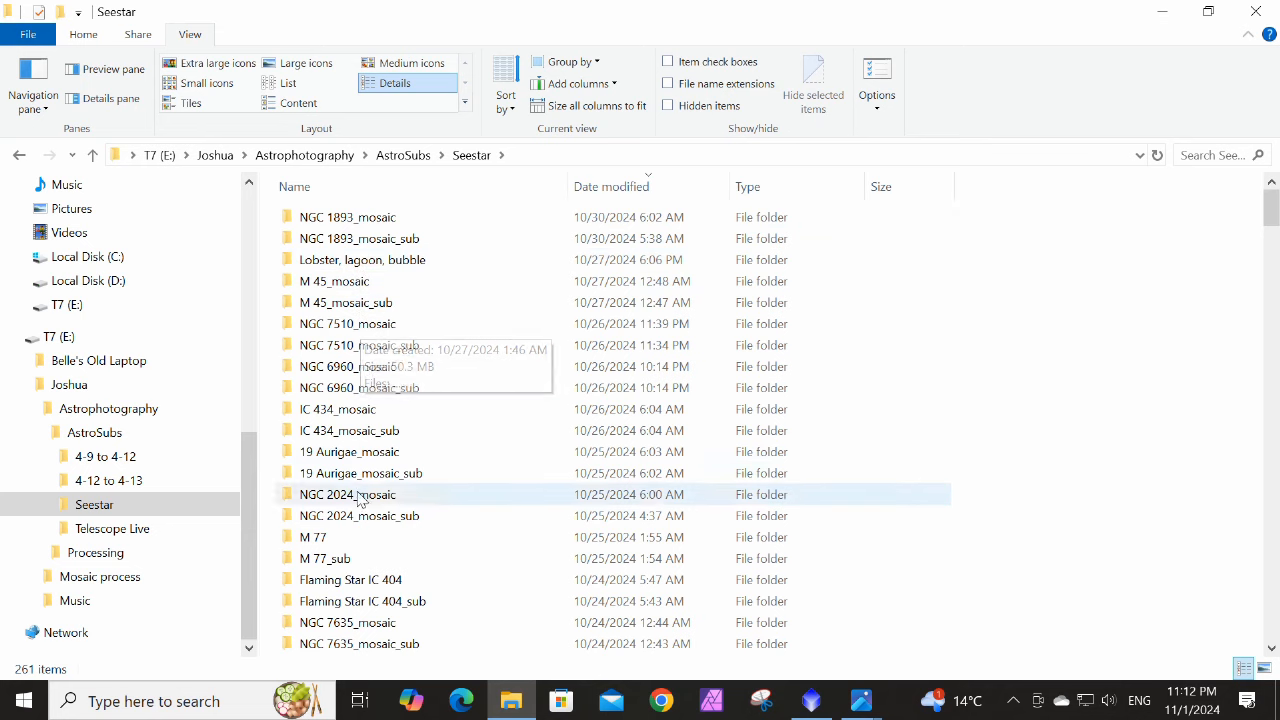
Find and open the NGC 7635_mosaic folder within the Seestar folder
scroll(336, 440, down, 3)
scroll(366, 502, down, 4)
scroll(366, 502, down, 7)
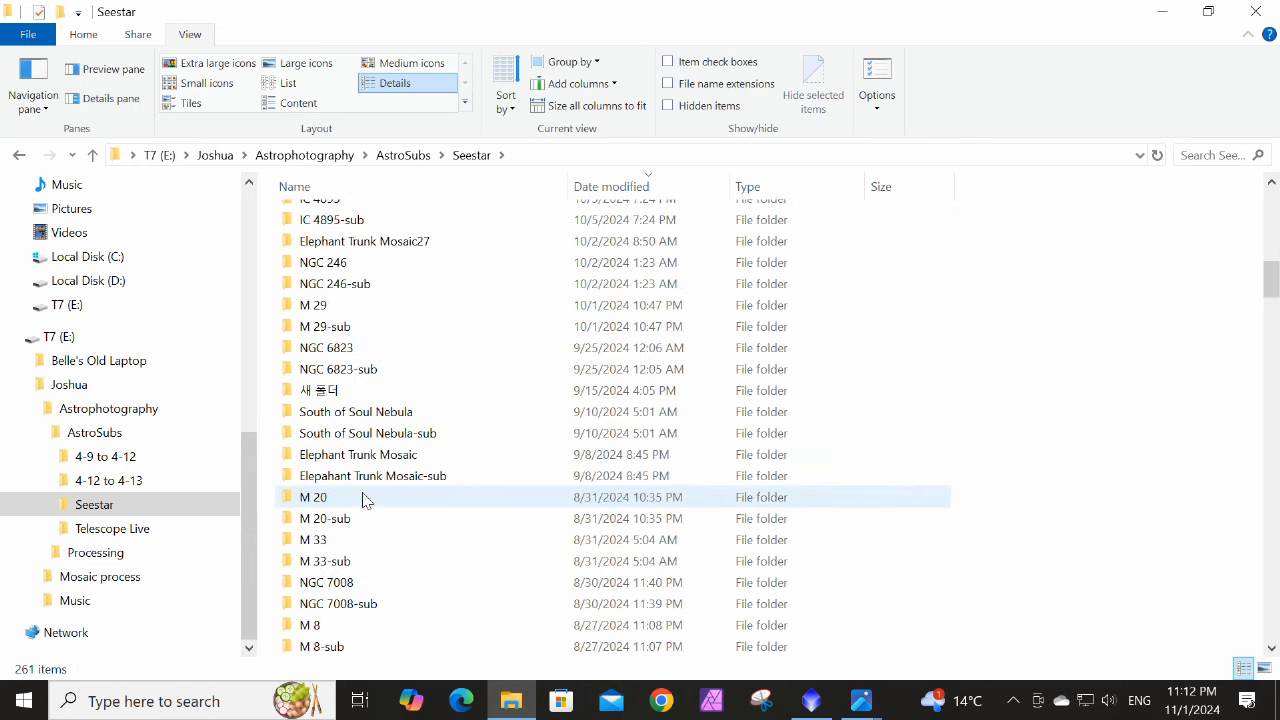
scroll(366, 502, up, 8)
scroll(365, 498, up, 3)
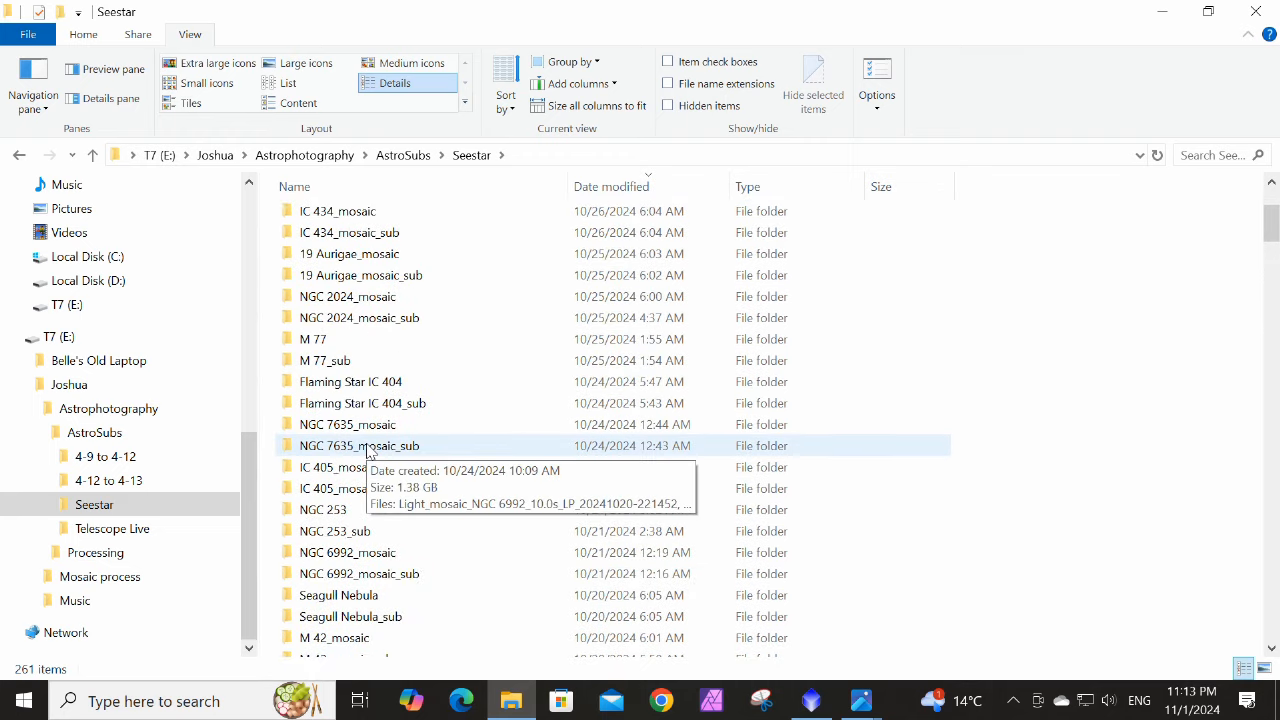
double_click(358, 428)
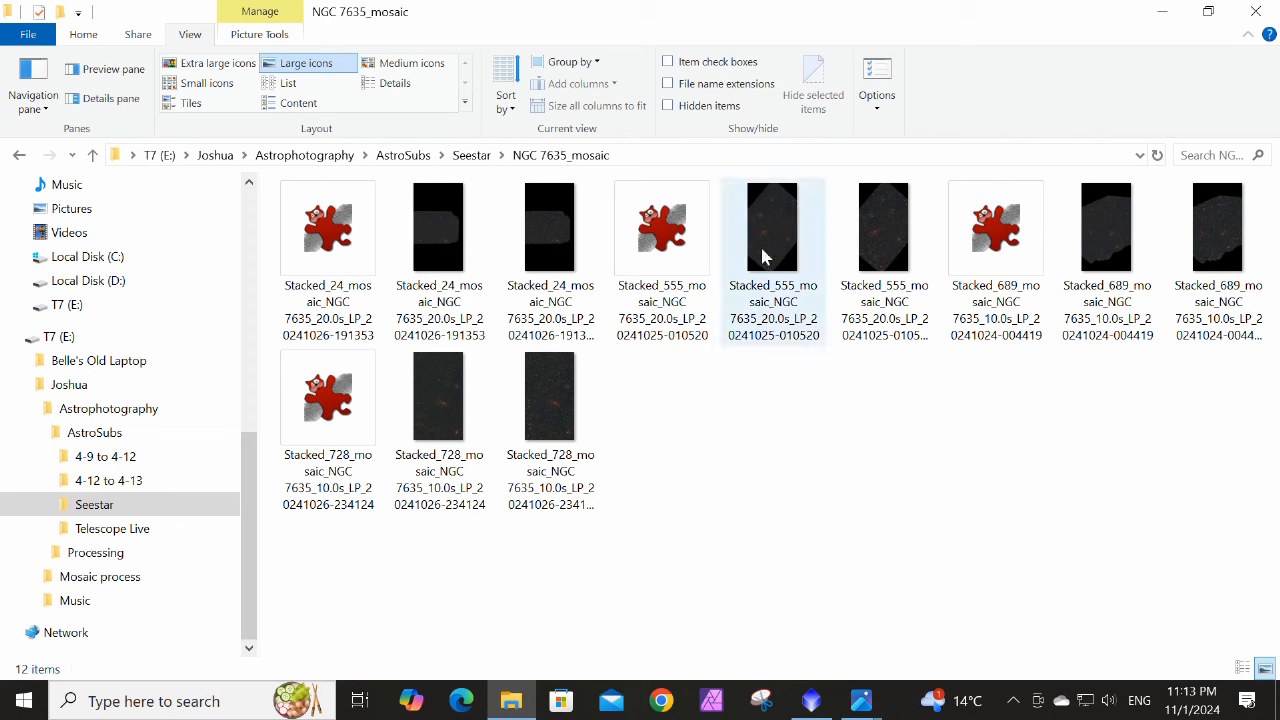
Inspect the file details of the Stacked_555 and Stacked_689 images in the NGC 7635_mosaic folder
mouse_move(768, 248)
mouse_move(769, 272)
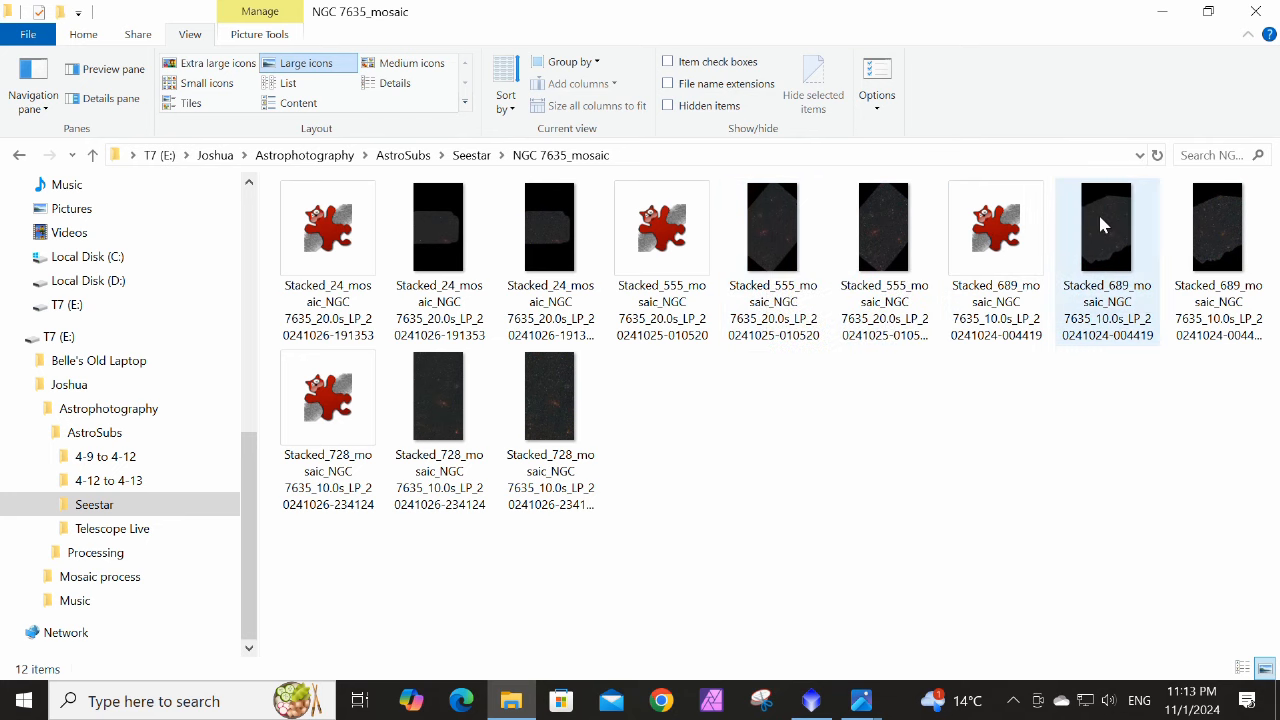
mouse_move(1100, 221)
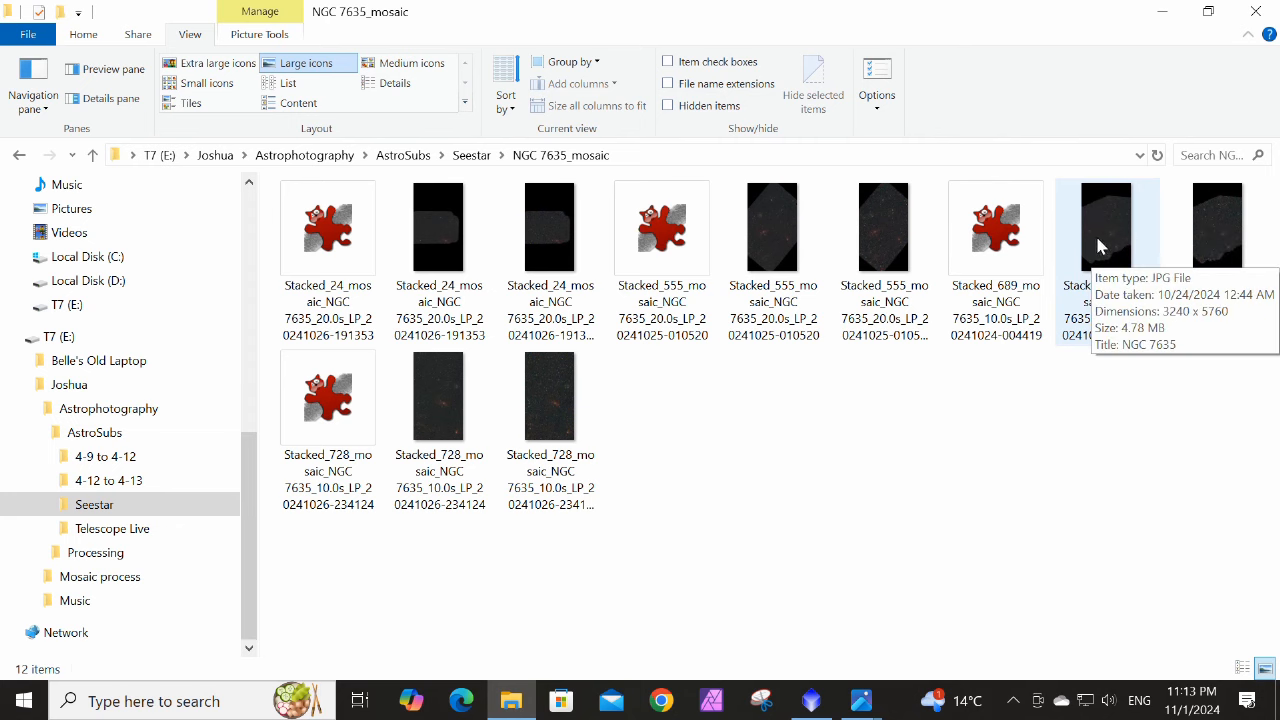
click(1002, 243)
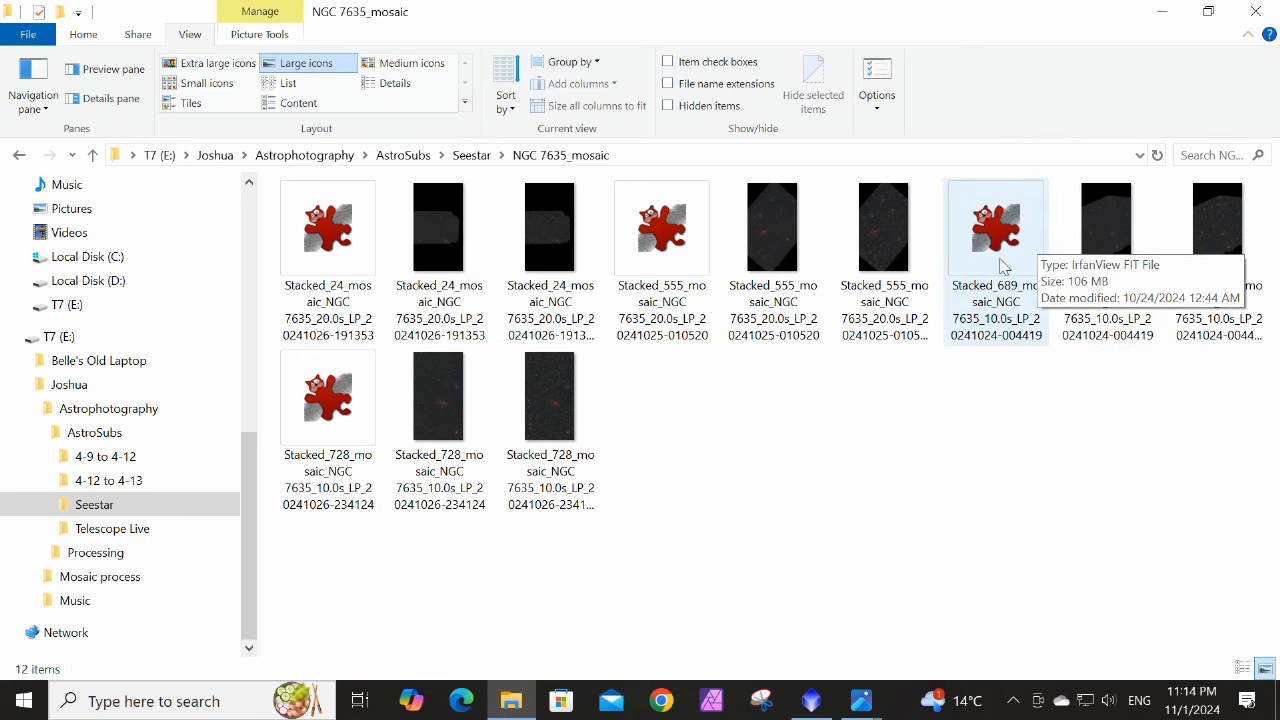
click(1072, 230)
click(1040, 234)
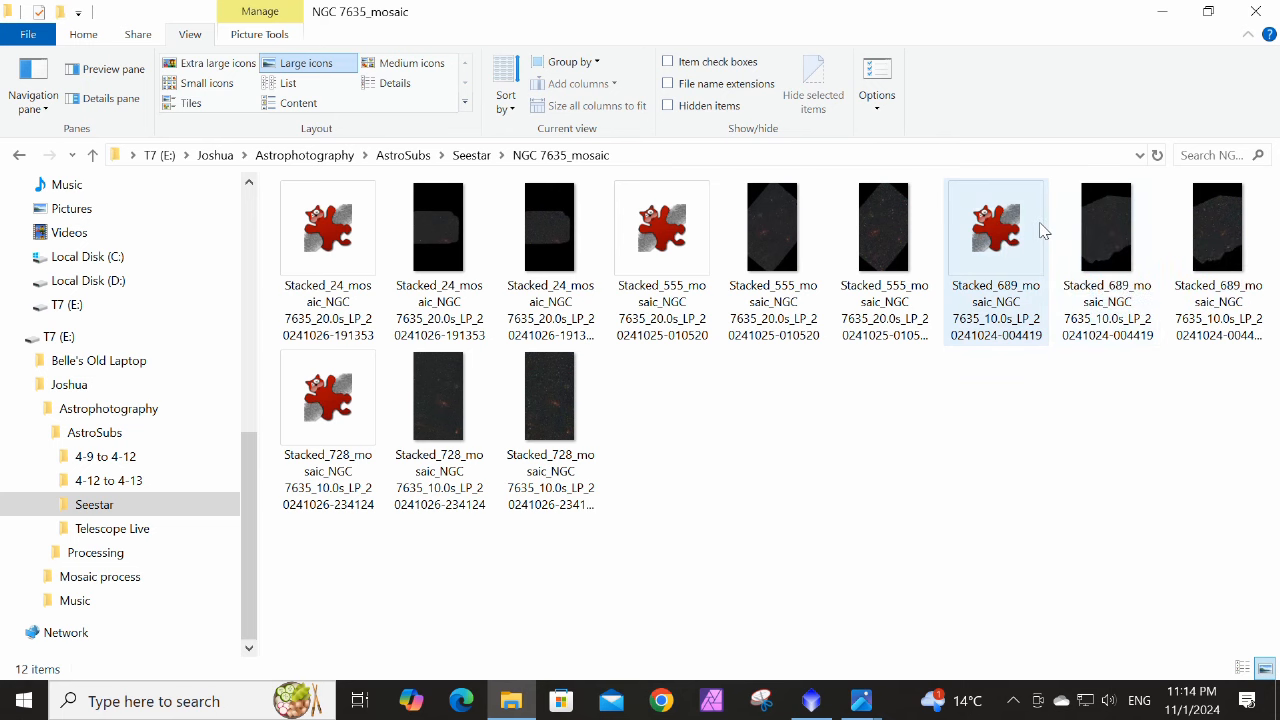
Switch to PixInsight and shift the Stacked_689 mosaic image window sideways in the workspace
click(811, 700)
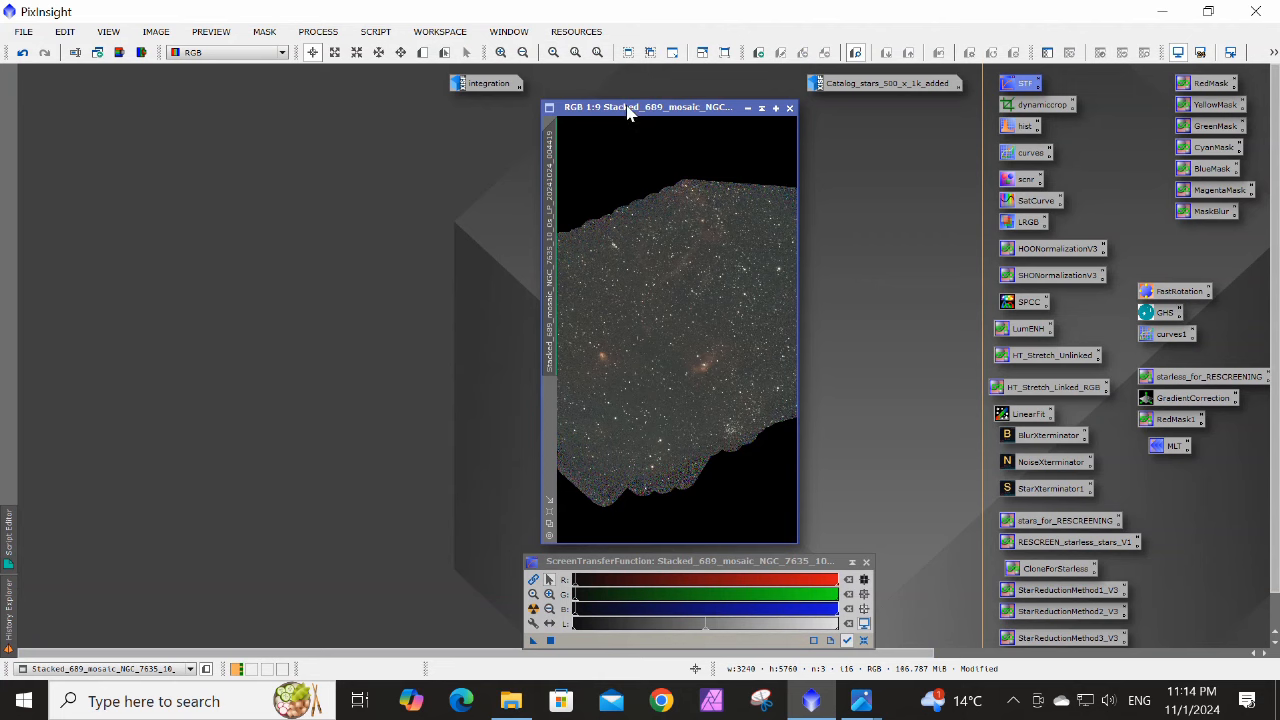
drag(631, 109, 566, 113)
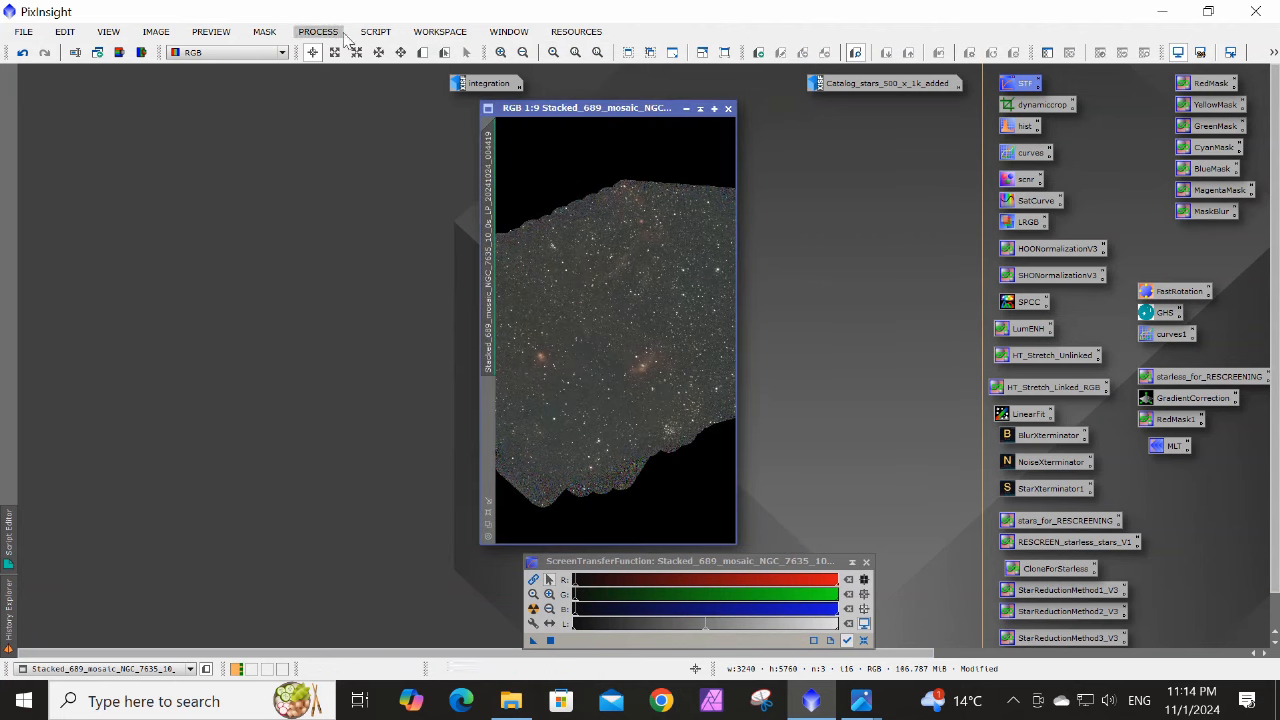
click(375, 31)
mouse_move(452, 147)
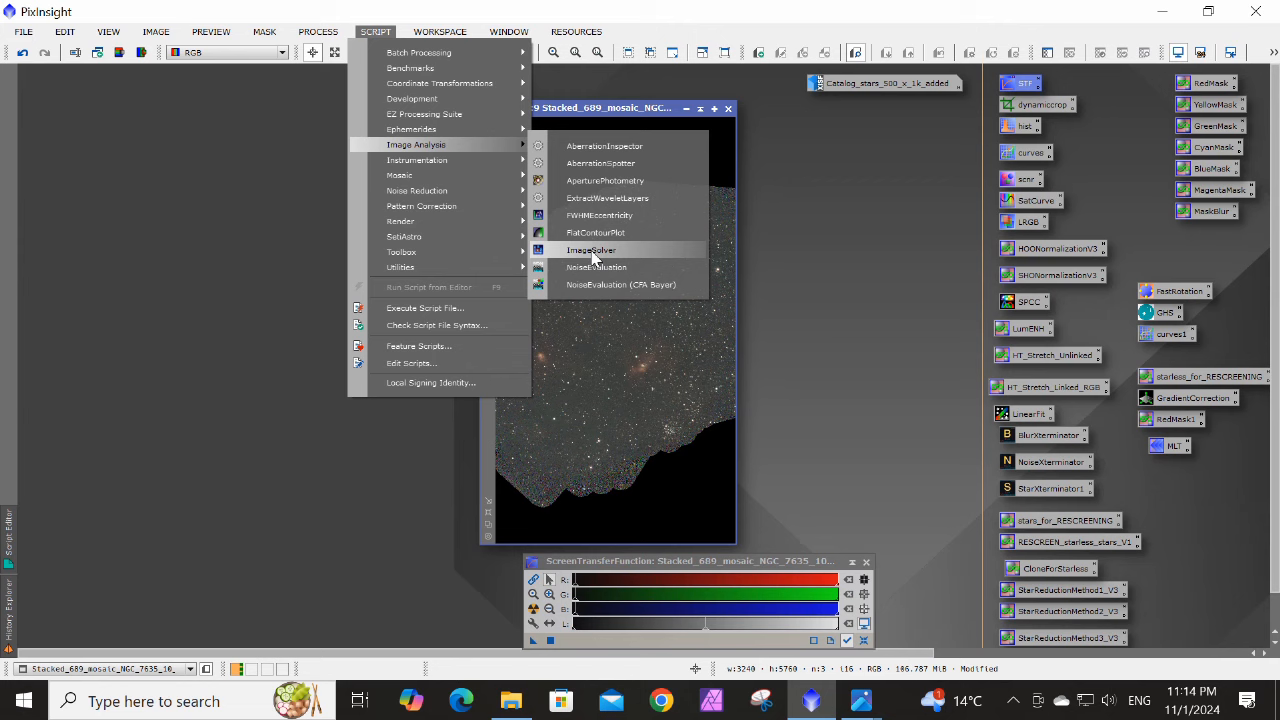
click(914, 224)
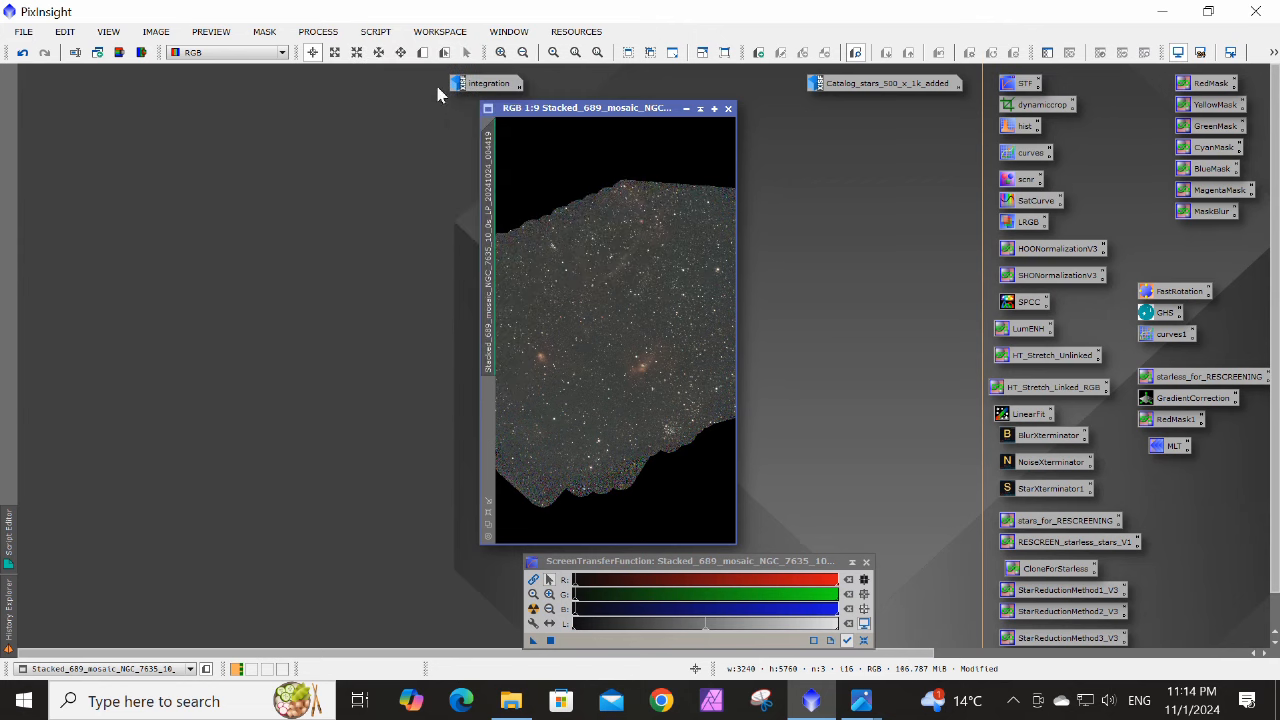
Move the Stacked_689 mosaic aside, run the CatalogStarGenerator script and copy that image's geometry into the user-defined geometry settings
drag(551, 108, 323, 112)
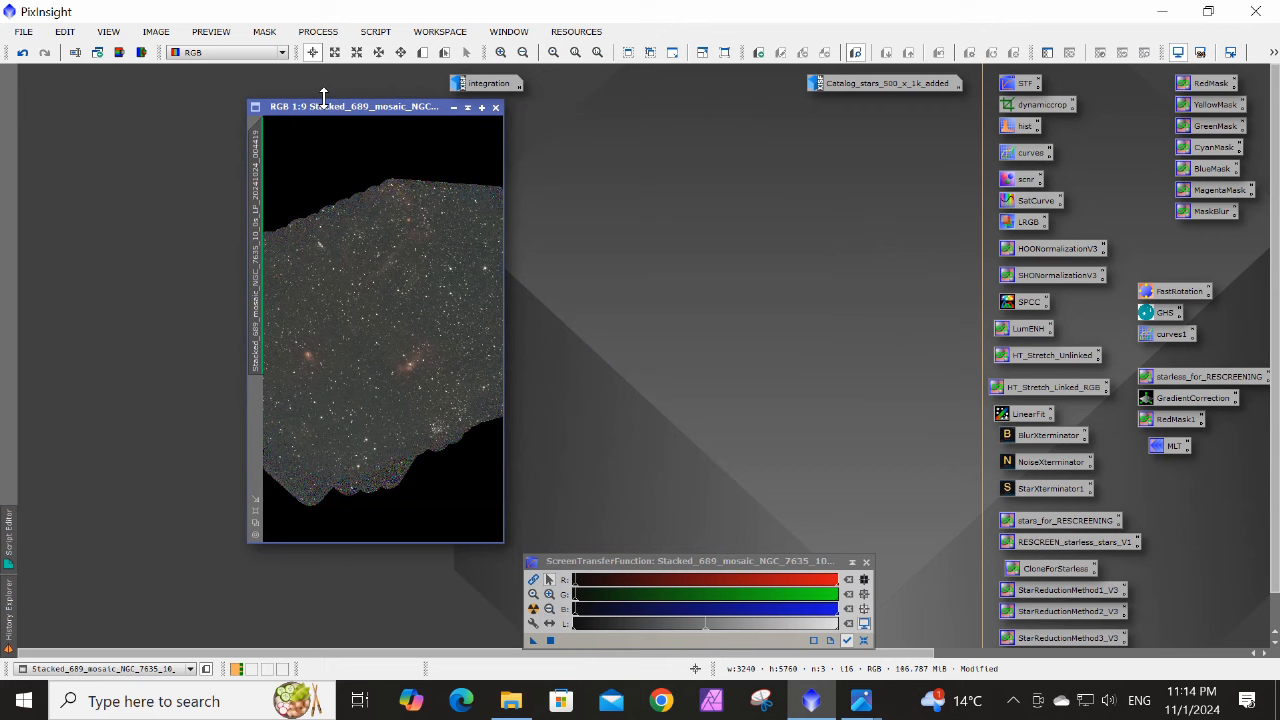
click(374, 33)
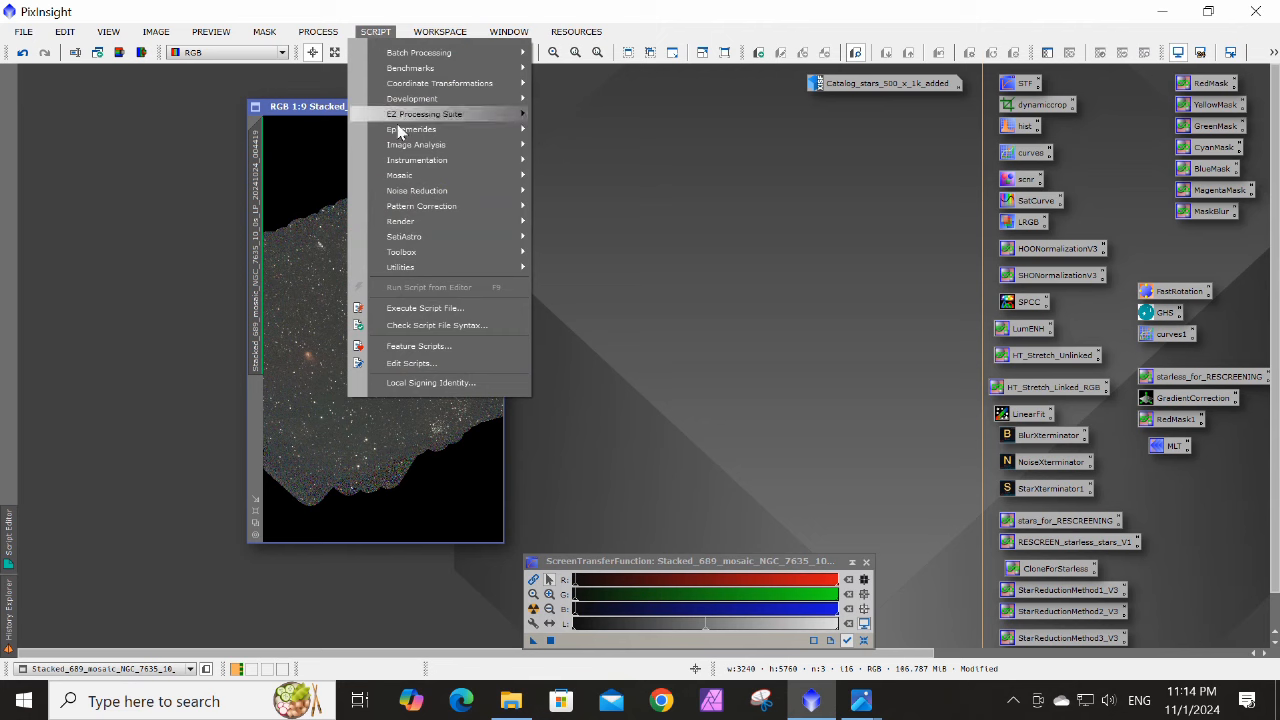
mouse_move(405, 221)
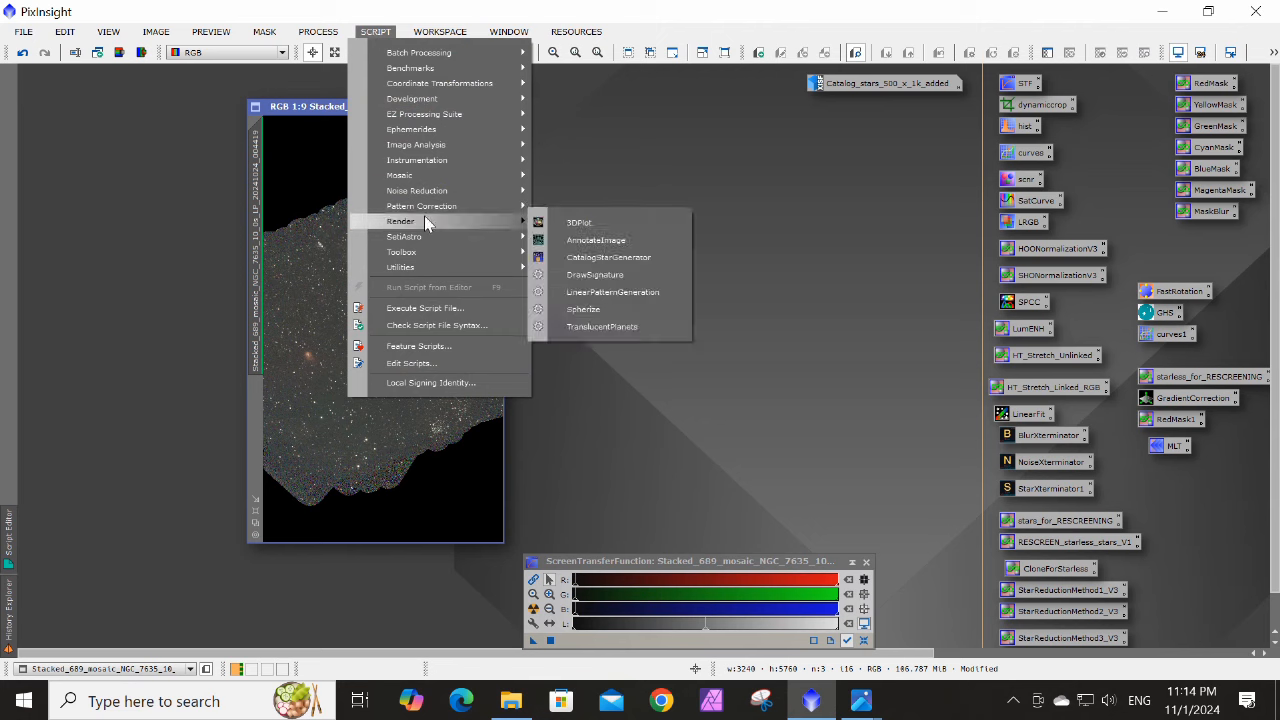
click(602, 259)
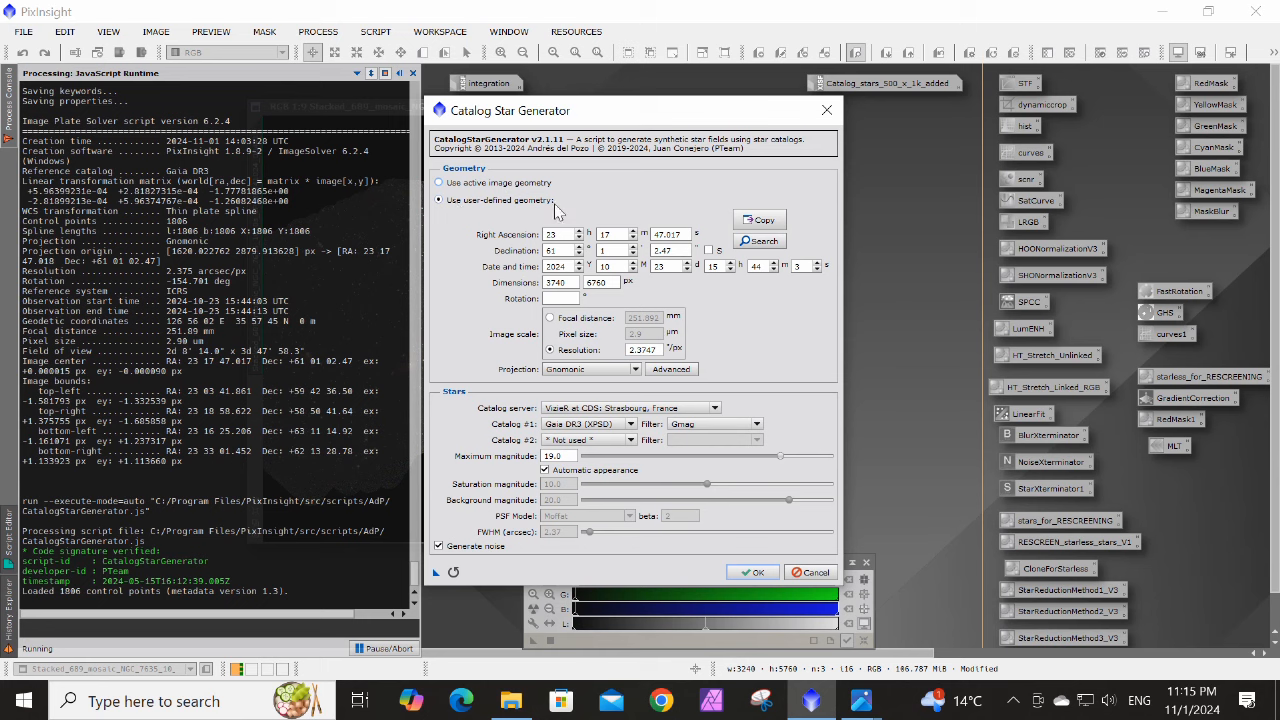
click(754, 222)
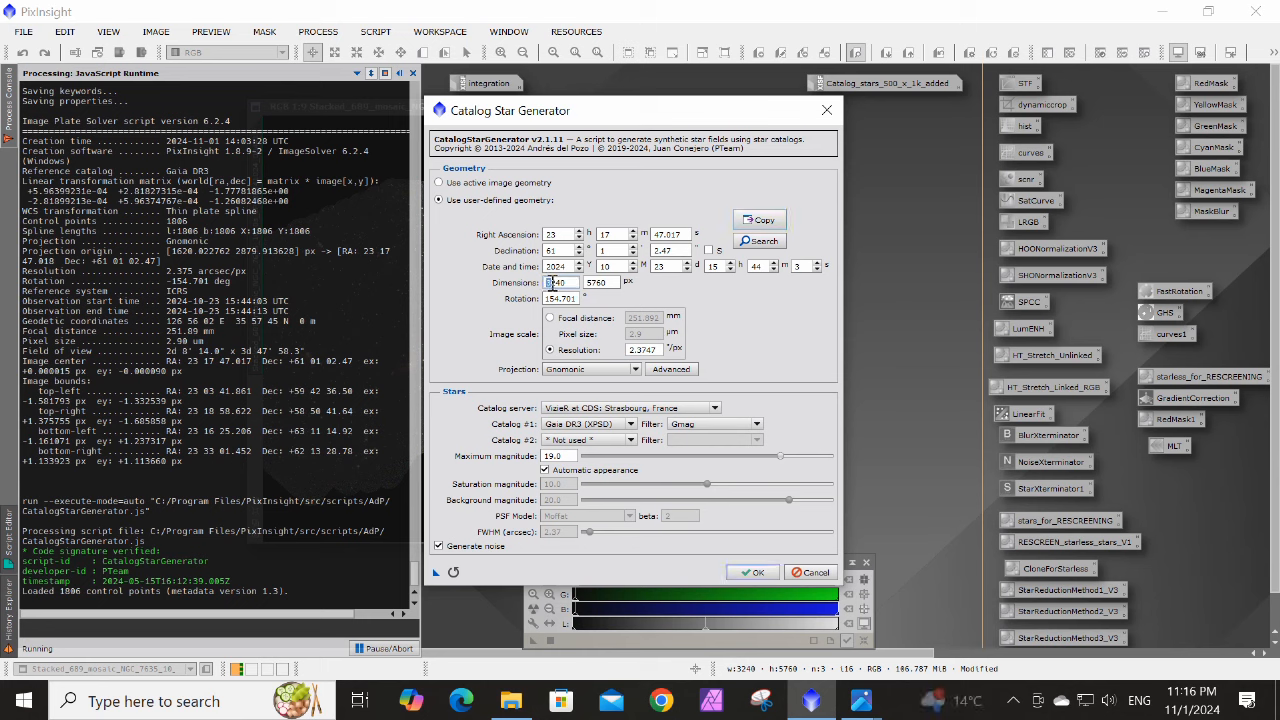
Set the dimensions to 4240 × 6760 px with image scale defined by focal distance, and try to generate the catalog star field
click(549, 285)
key(BackSpace)
text(4)
click(589, 284)
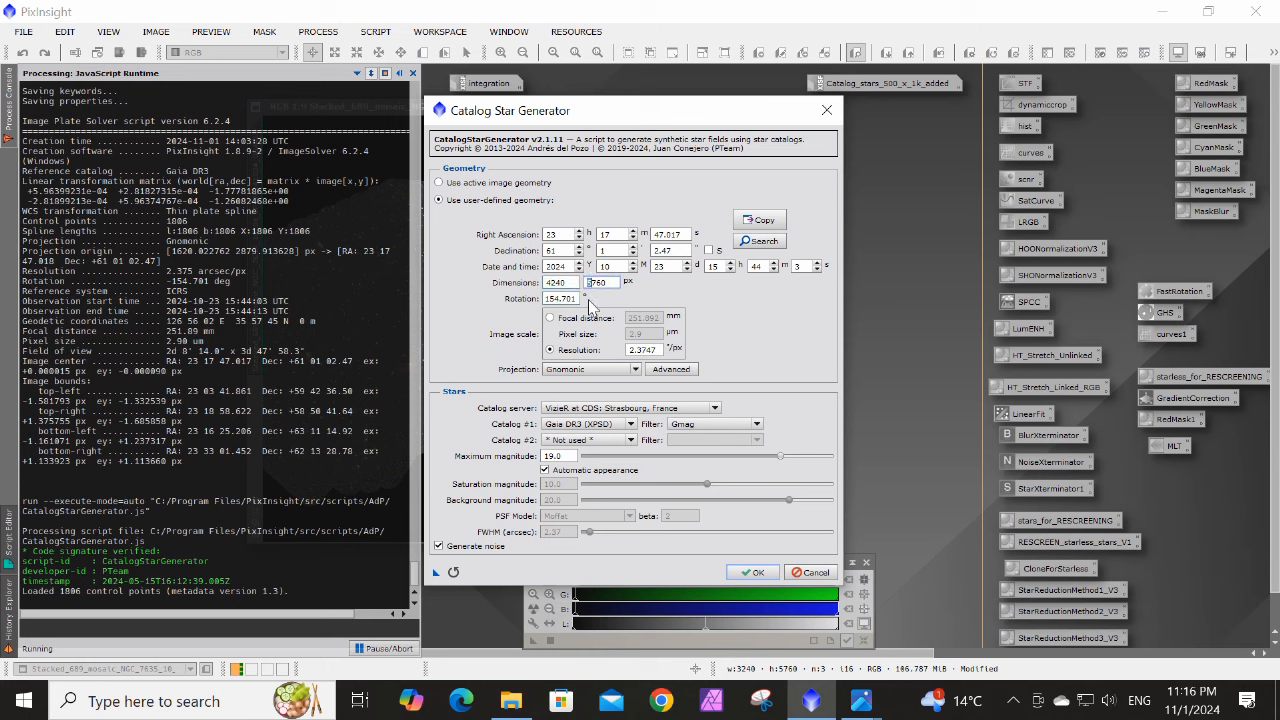
text(6)
click(550, 319)
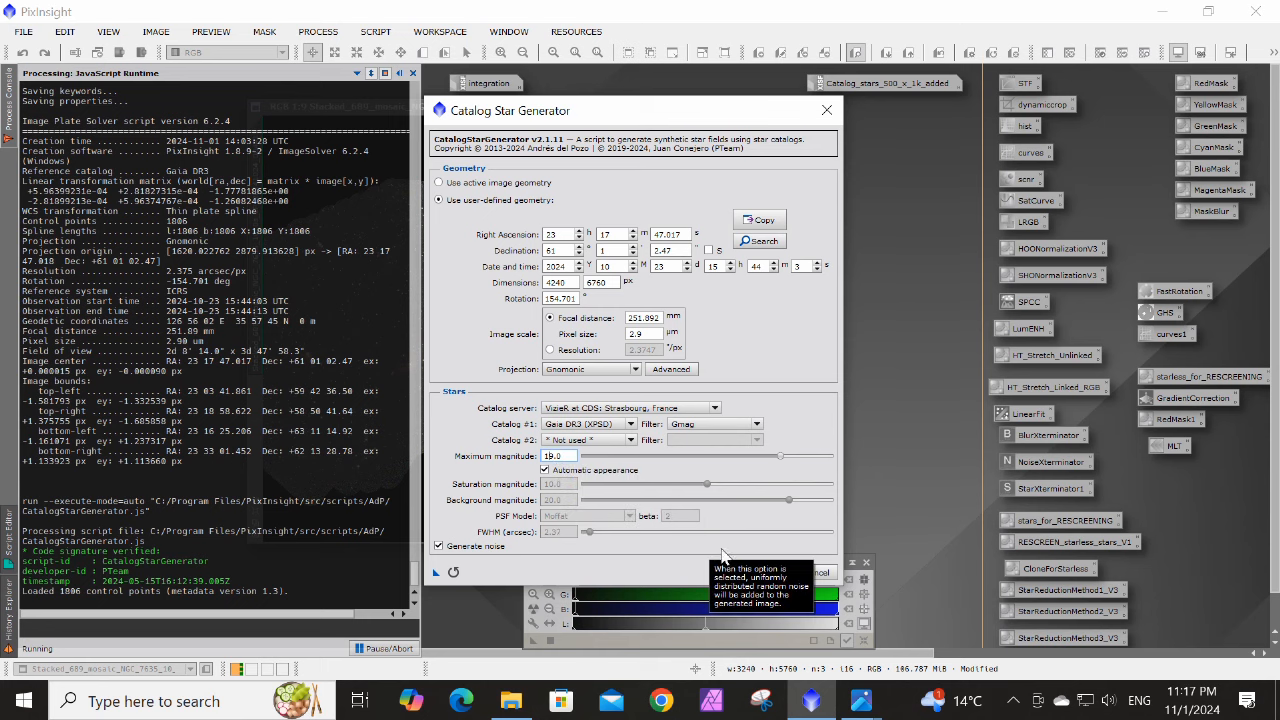
click(749, 570)
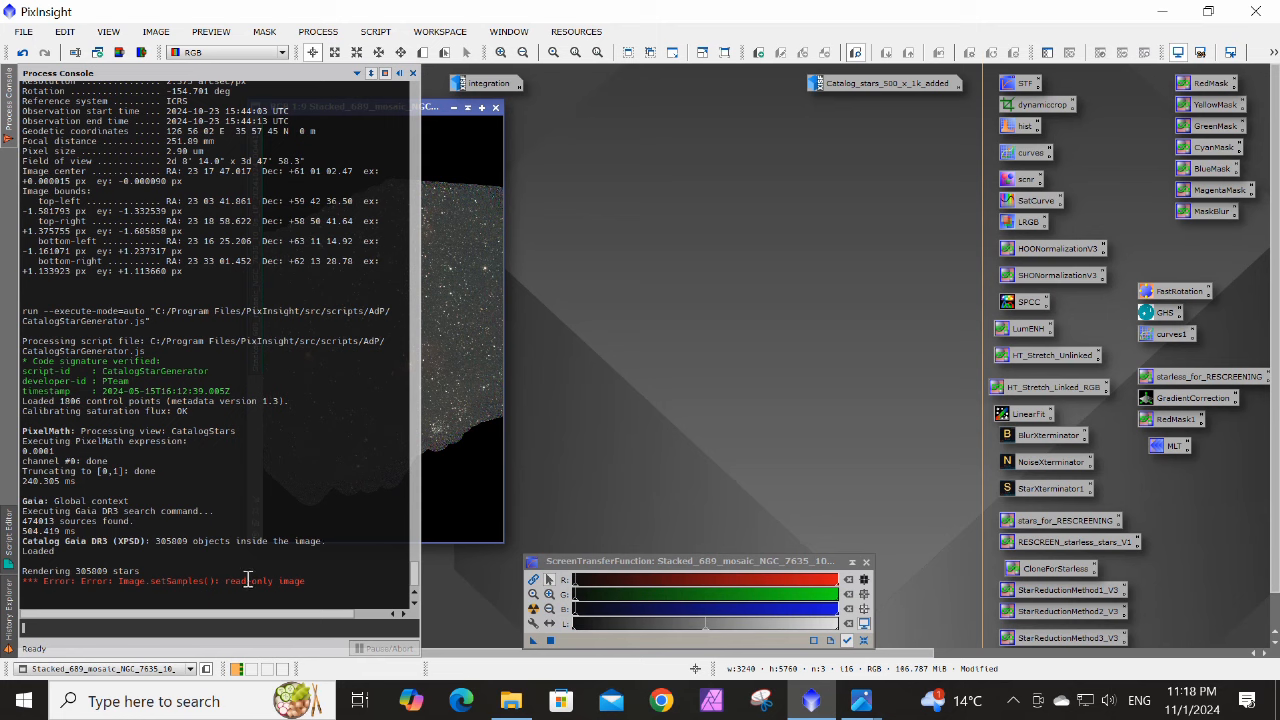
click(412, 73)
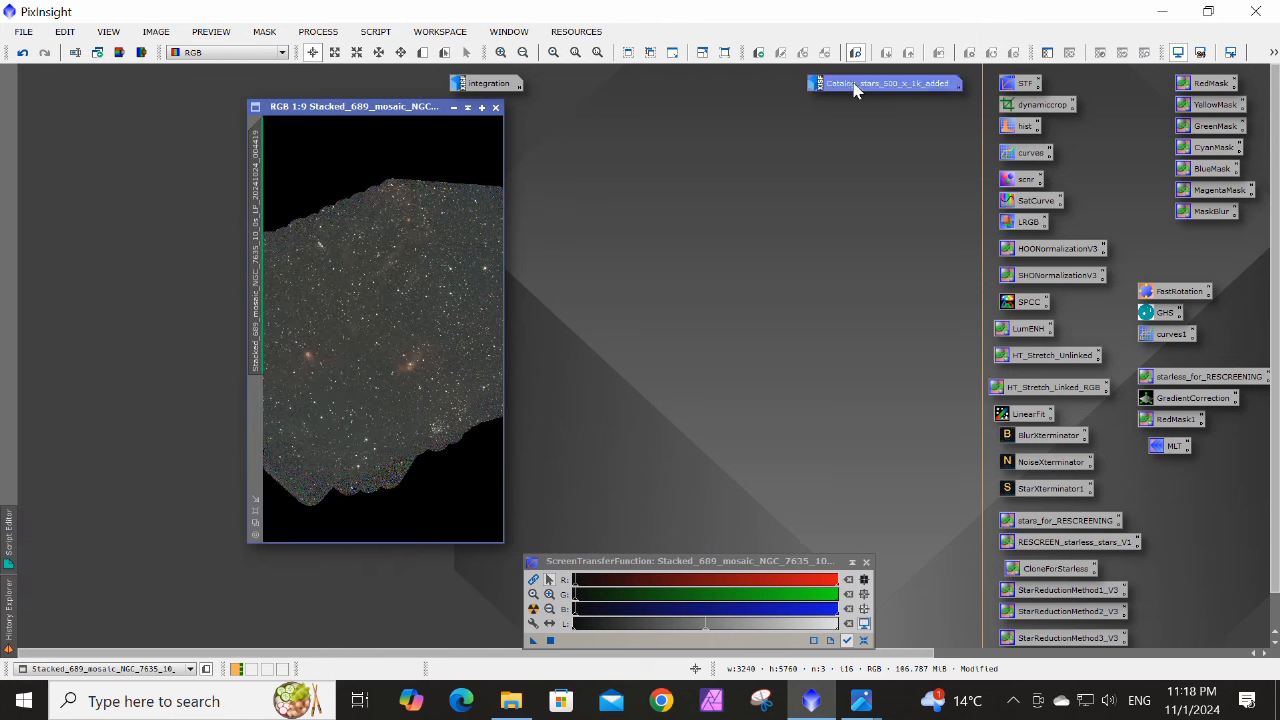
Restore the iconized Catalog_stars_500_x_1k_added image and place its window beside the Stacked_689 mosaic
double_click(846, 86)
drag(147, 83, 714, 108)
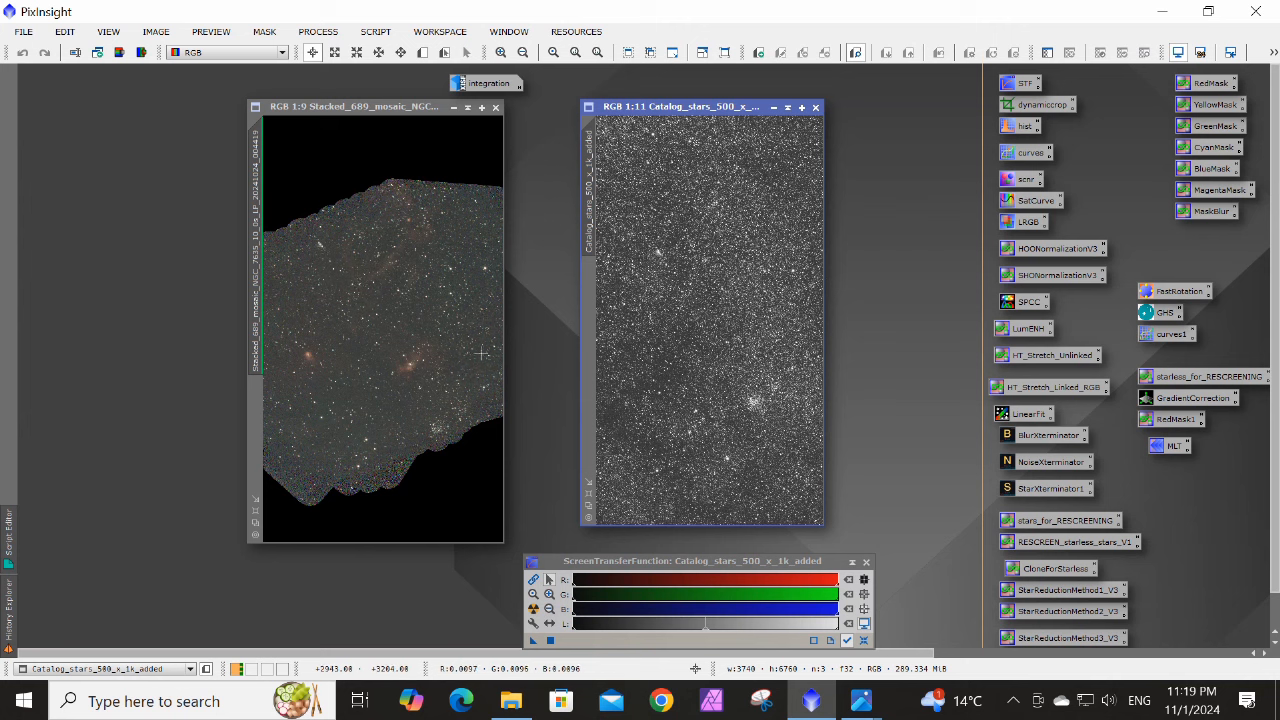
drag(729, 107, 664, 114)
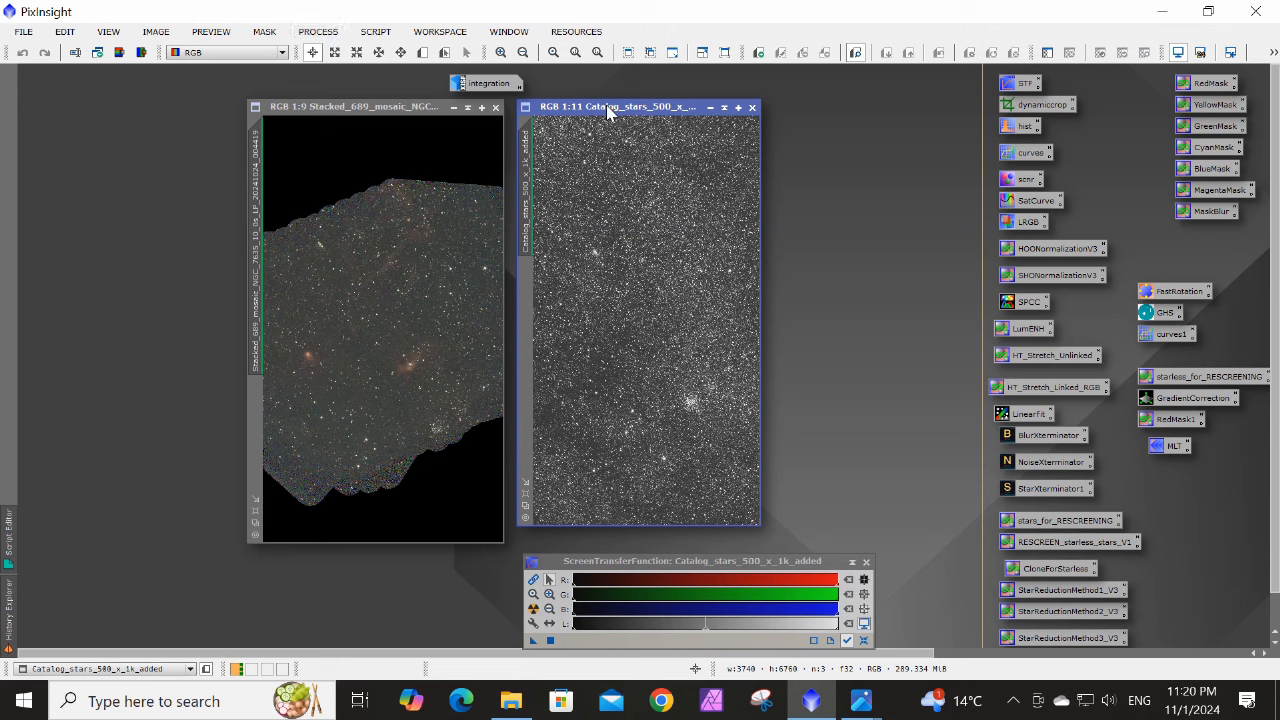
drag(606, 105, 638, 103)
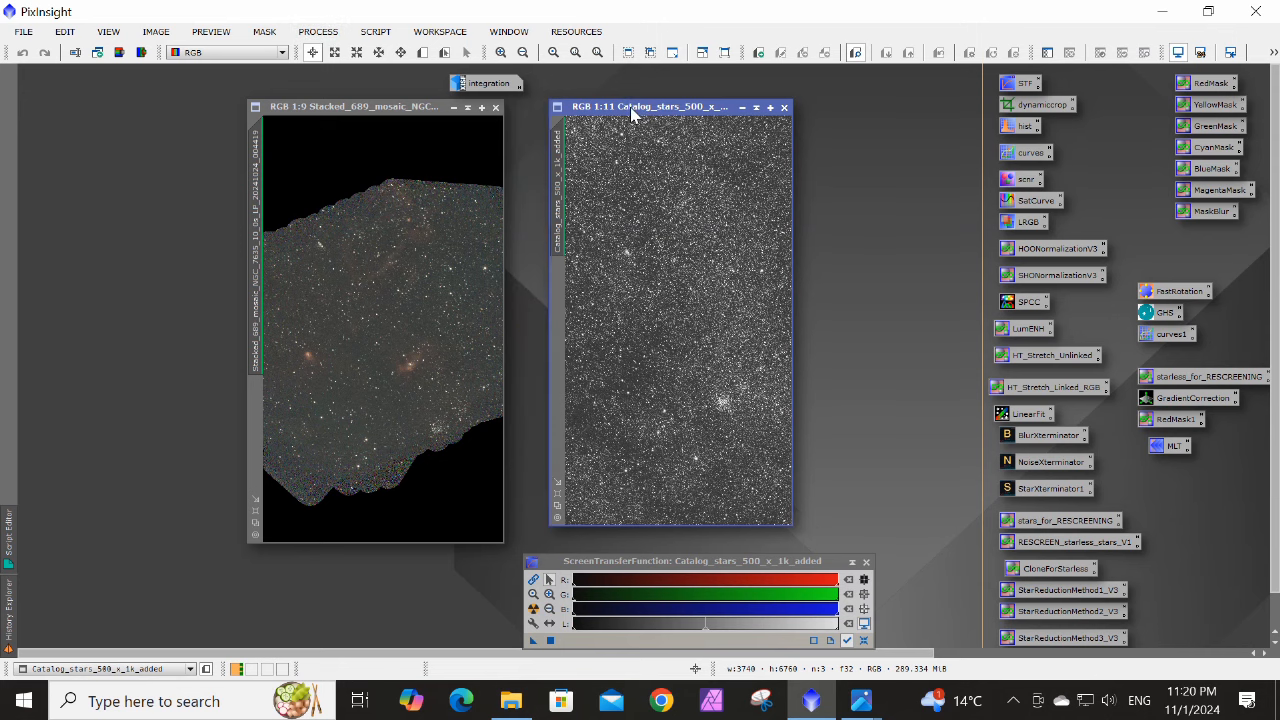
Reposition the catalog star image window, and minimize the Stacked_689 mosaic to an icon parked in the workspace's upper corner
click(152, 35)
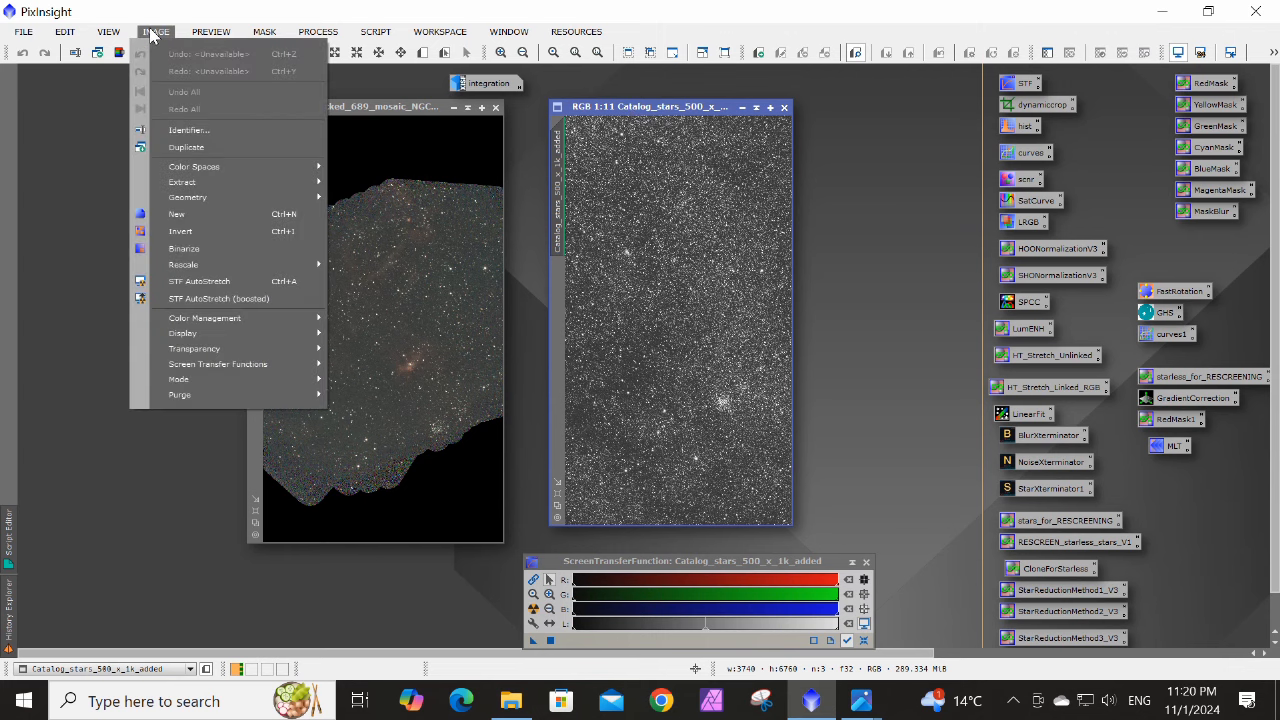
mouse_move(207, 170)
drag(630, 109, 752, 91)
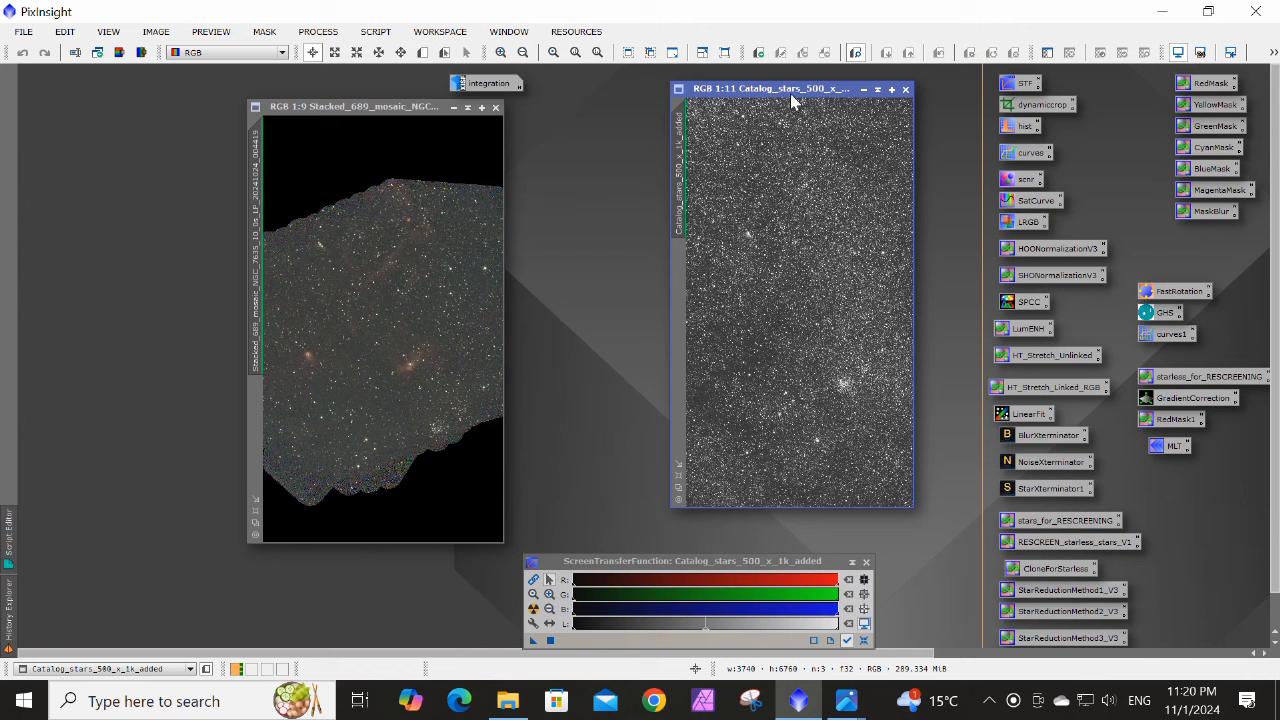
drag(786, 89, 708, 88)
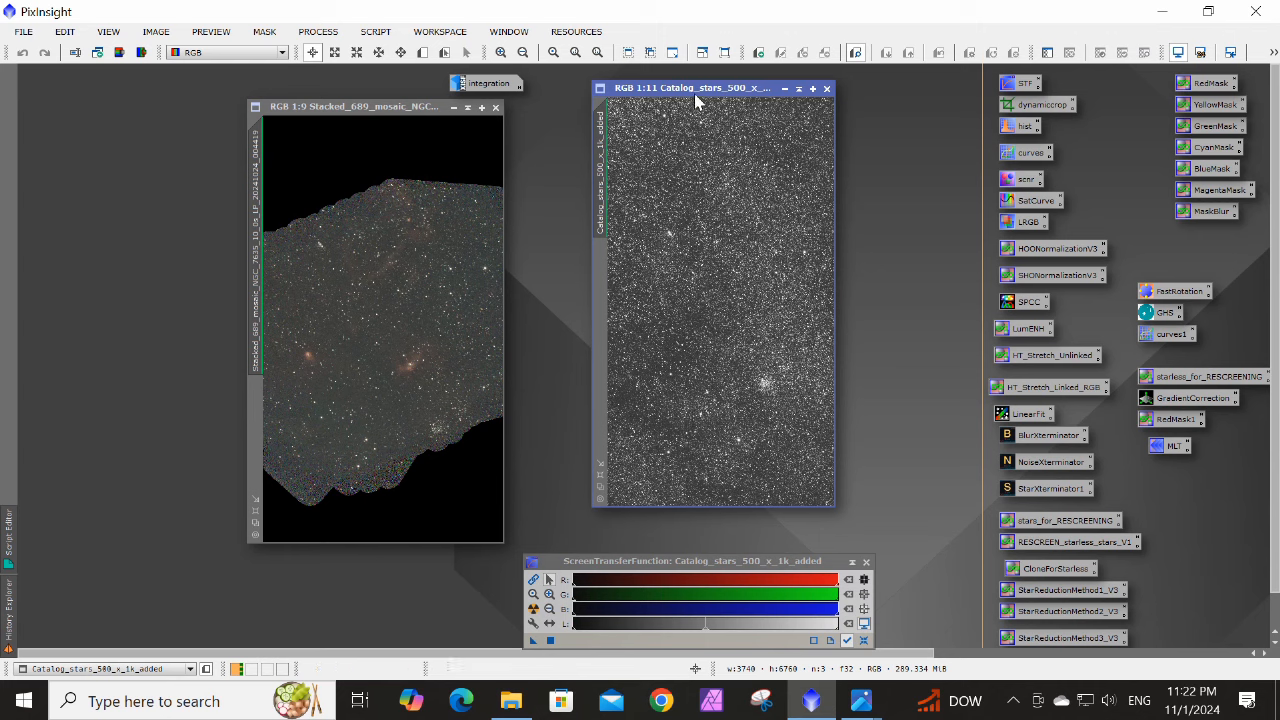
click(467, 108)
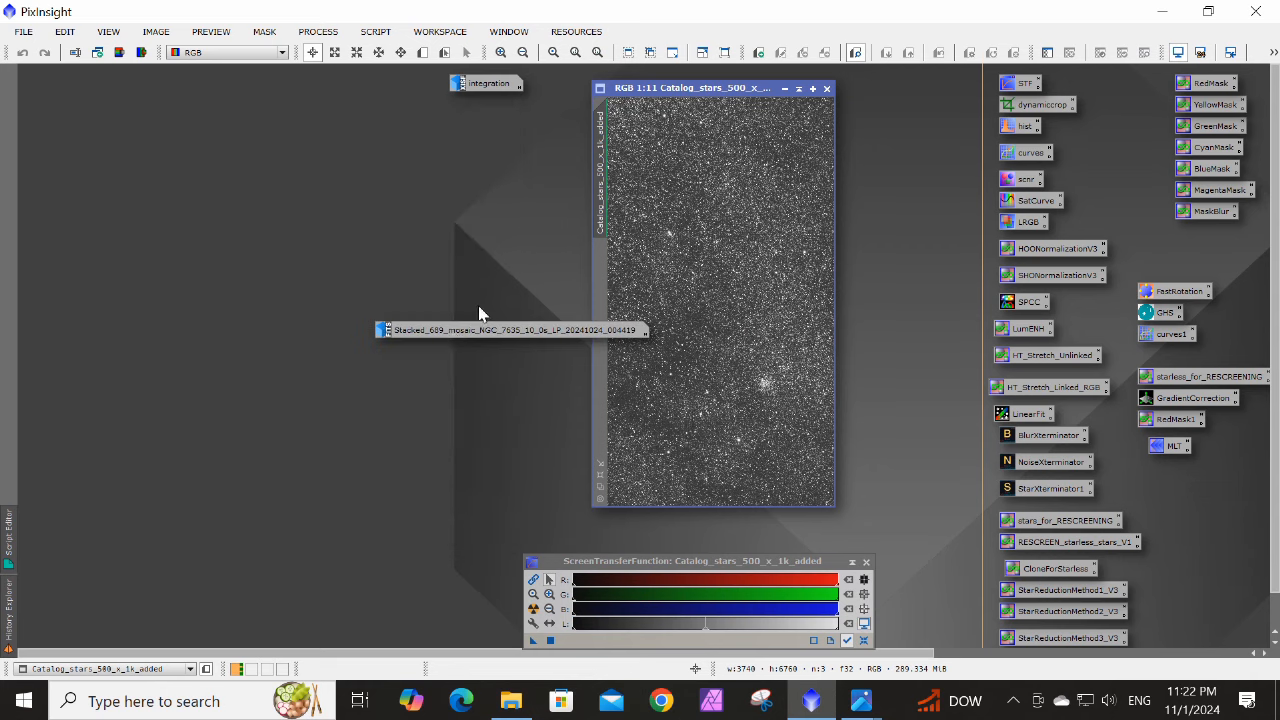
drag(451, 337, 210, 82)
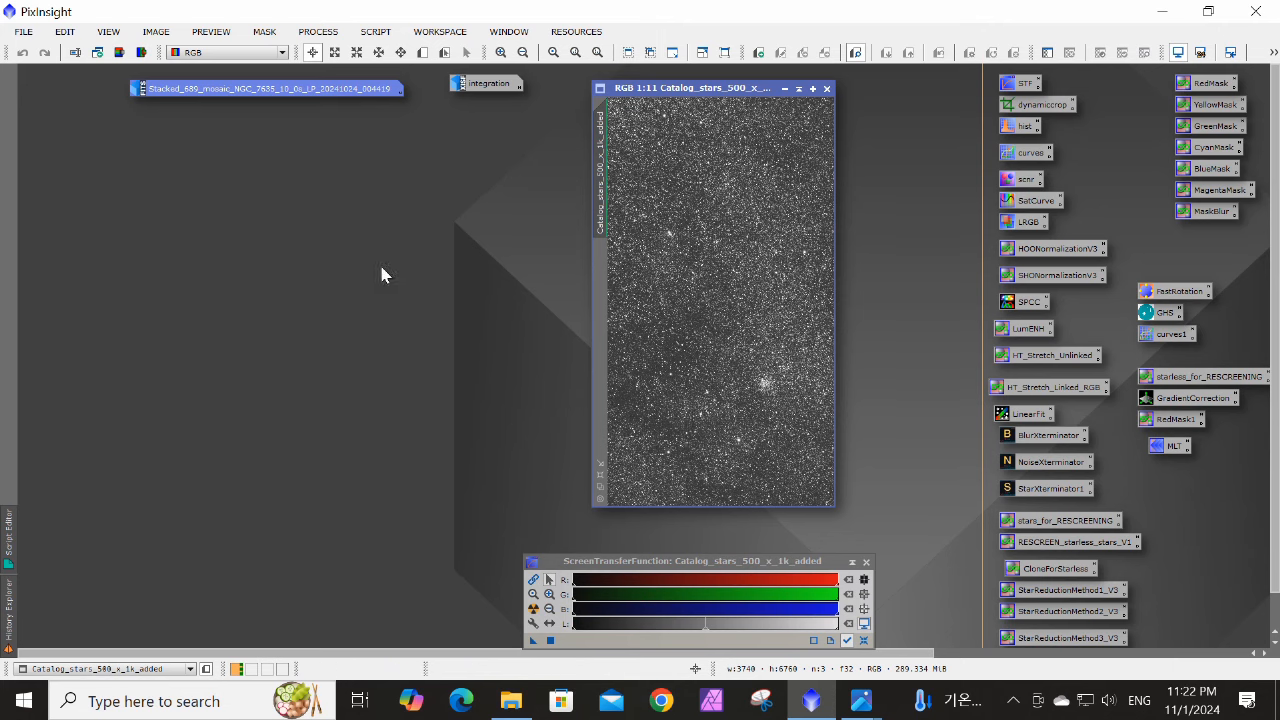
Open the Debayer process and review its demosaicing methods, keeping VNG
click(318, 31)
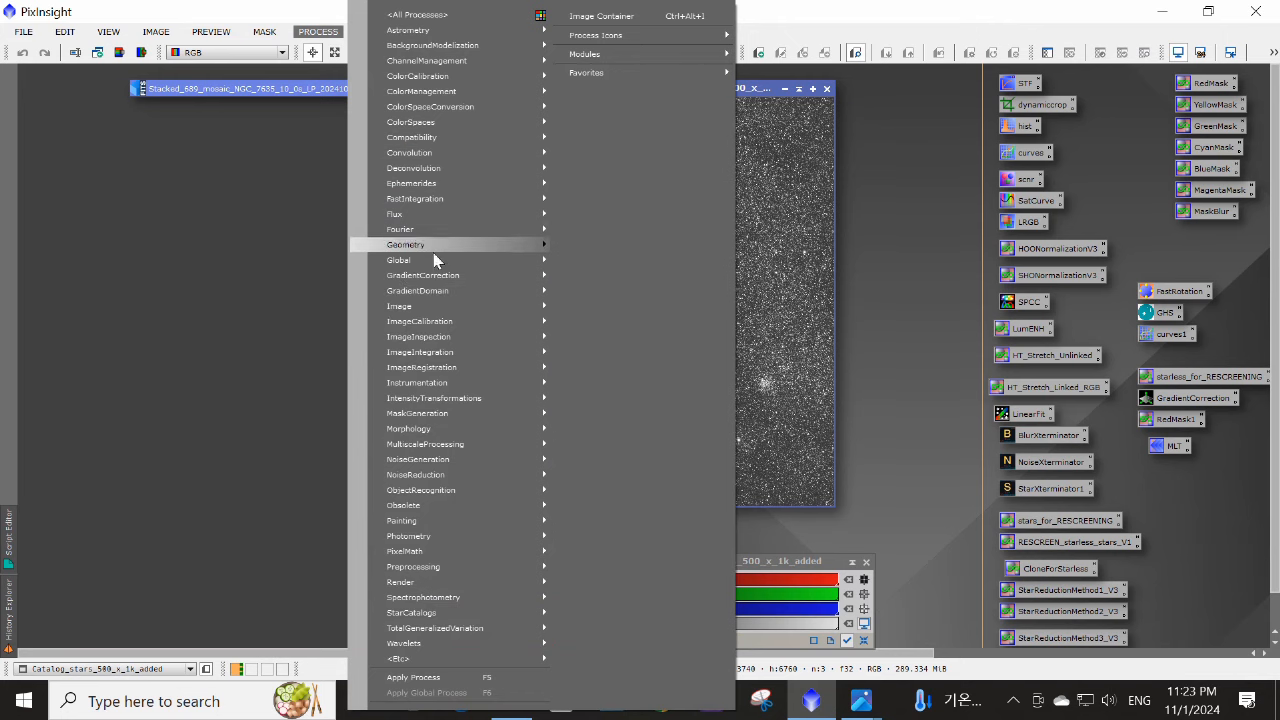
mouse_move(406, 16)
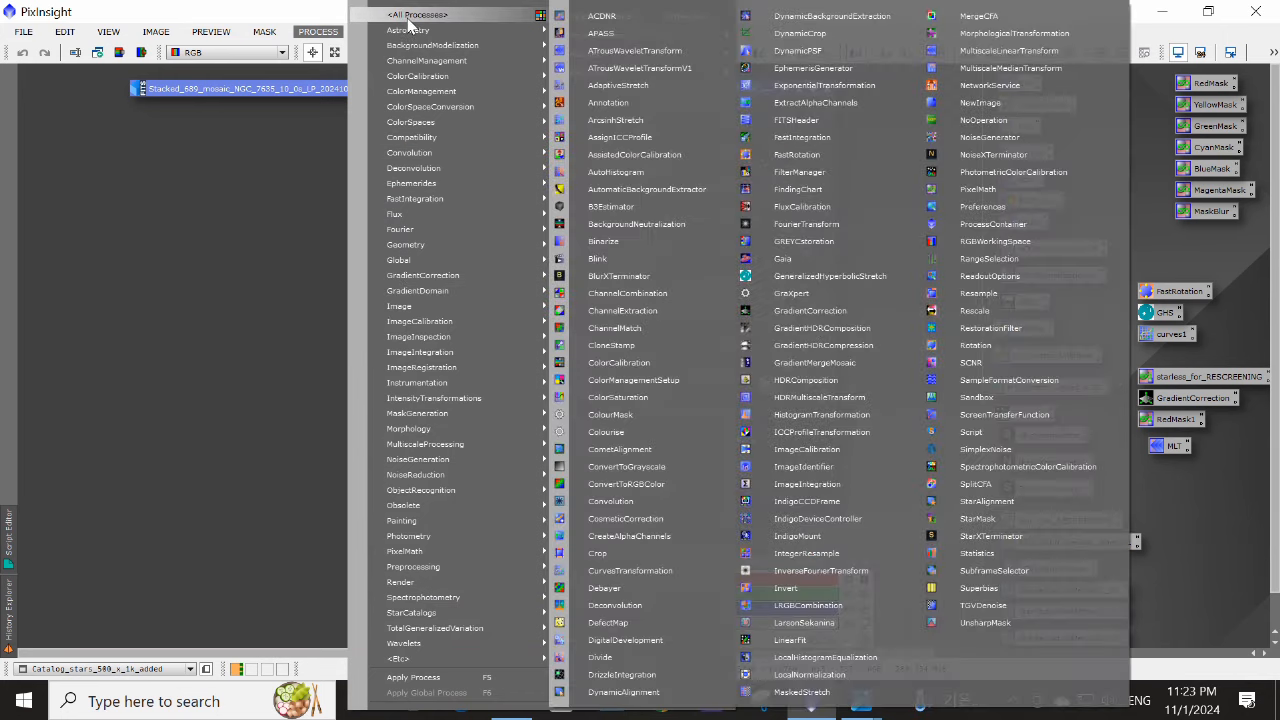
click(604, 588)
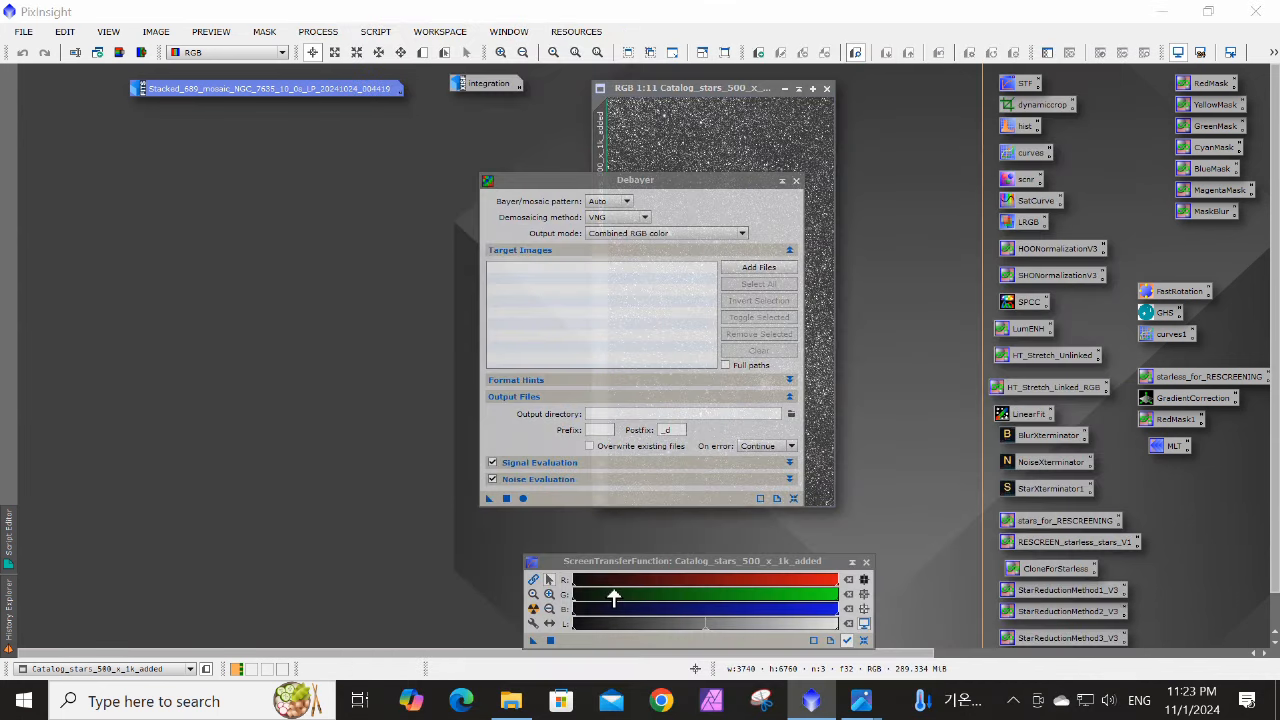
click(645, 218)
click(646, 221)
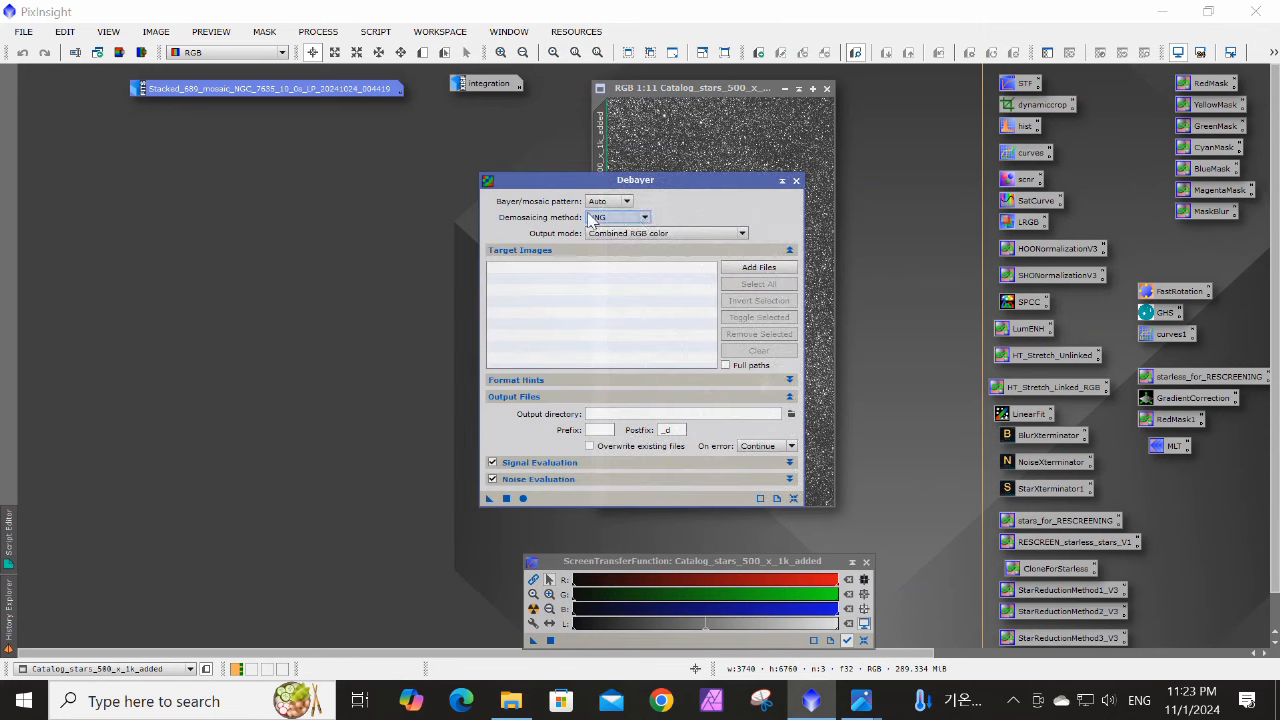
click(645, 219)
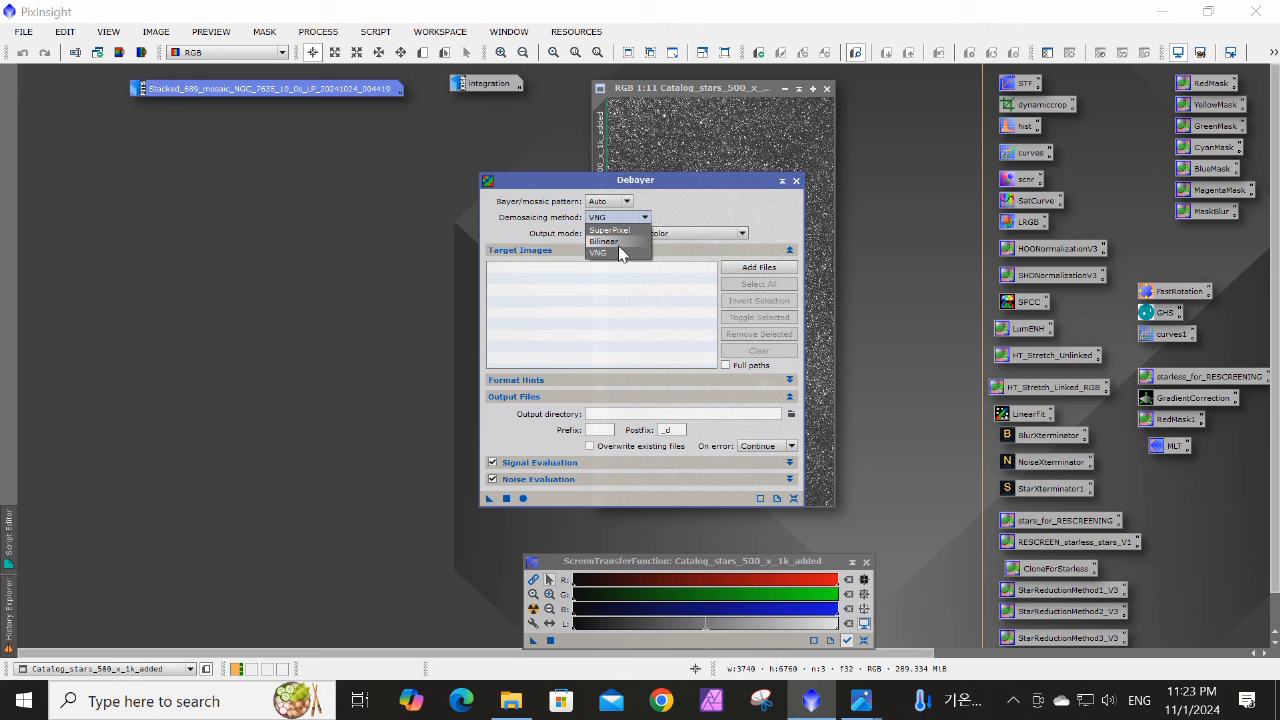
click(339, 250)
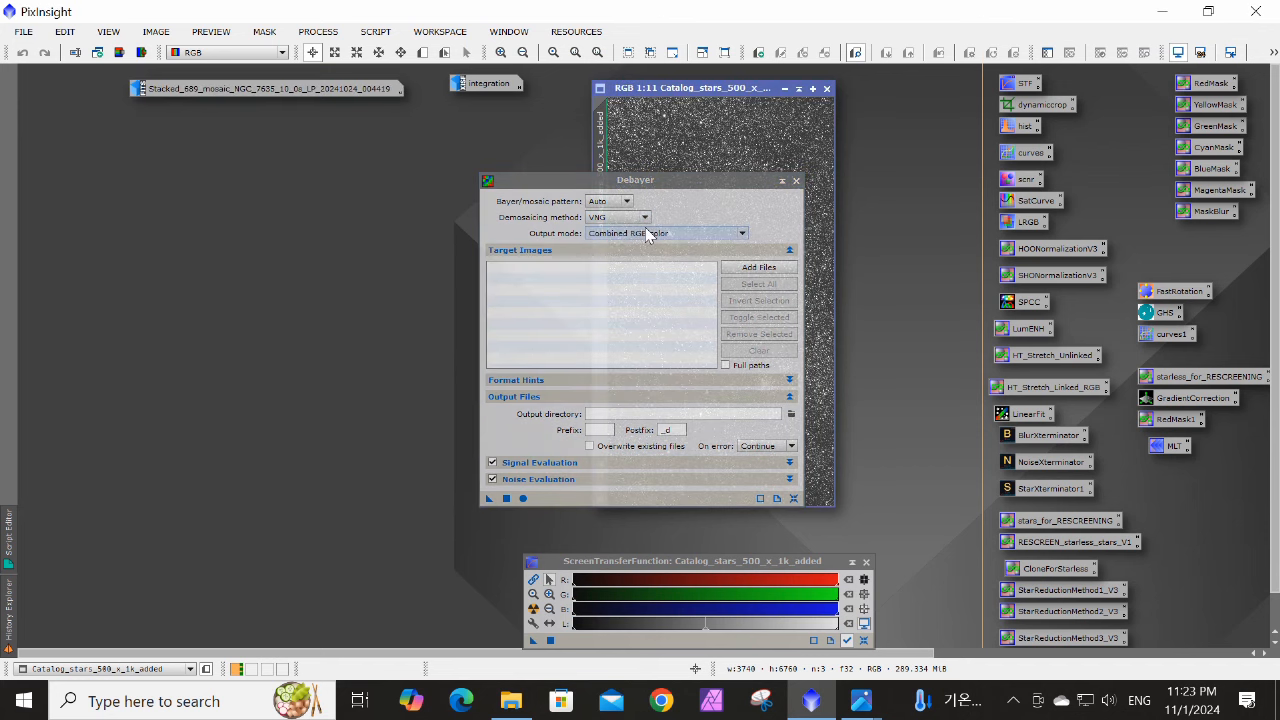
Start adding Debayer target images and browse to the "Lobster, lagoon, bubble" folder inside Mosaic process on the T7 (E:) drive
click(755, 268)
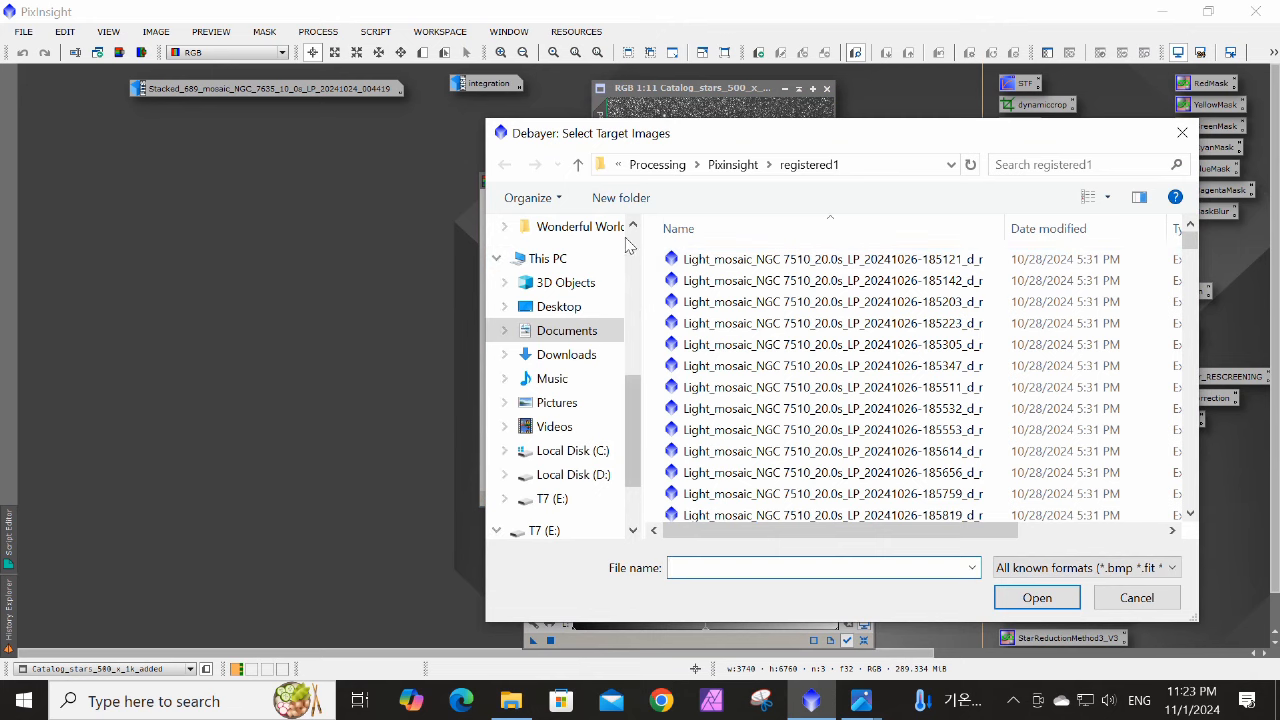
click(579, 165)
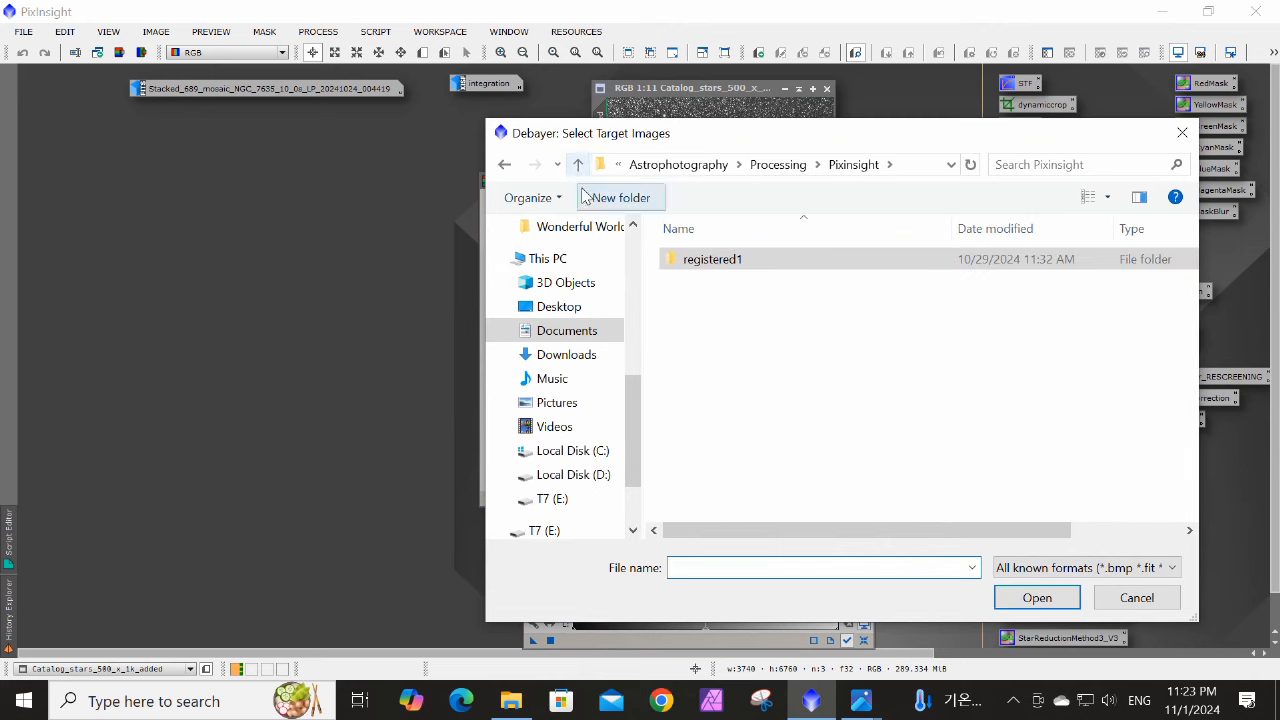
scroll(550, 360, down, 2)
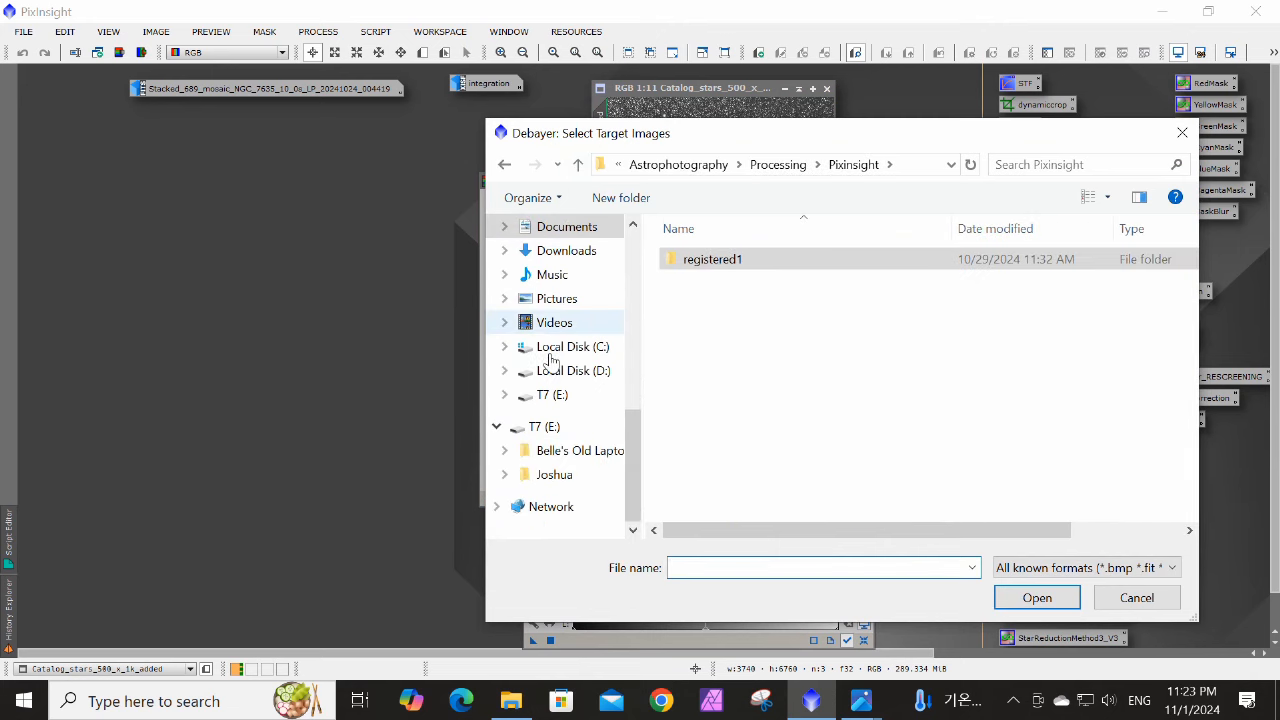
click(556, 476)
double_click(709, 289)
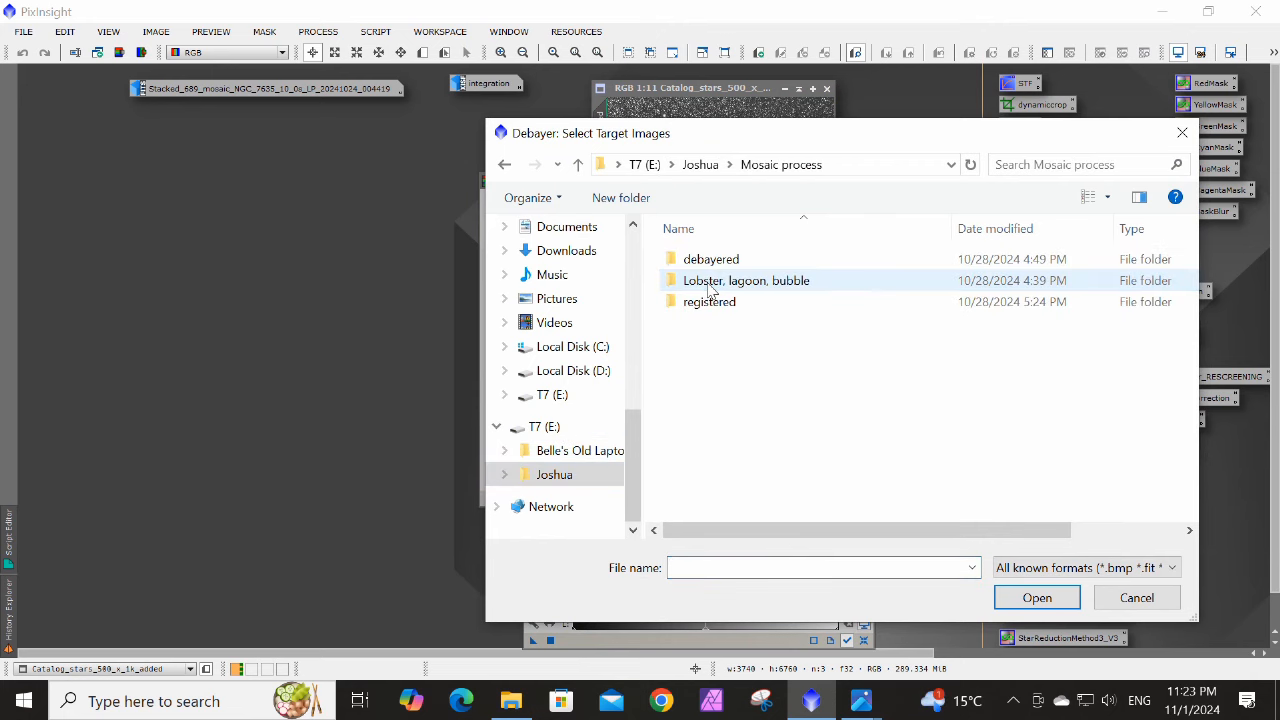
double_click(713, 288)
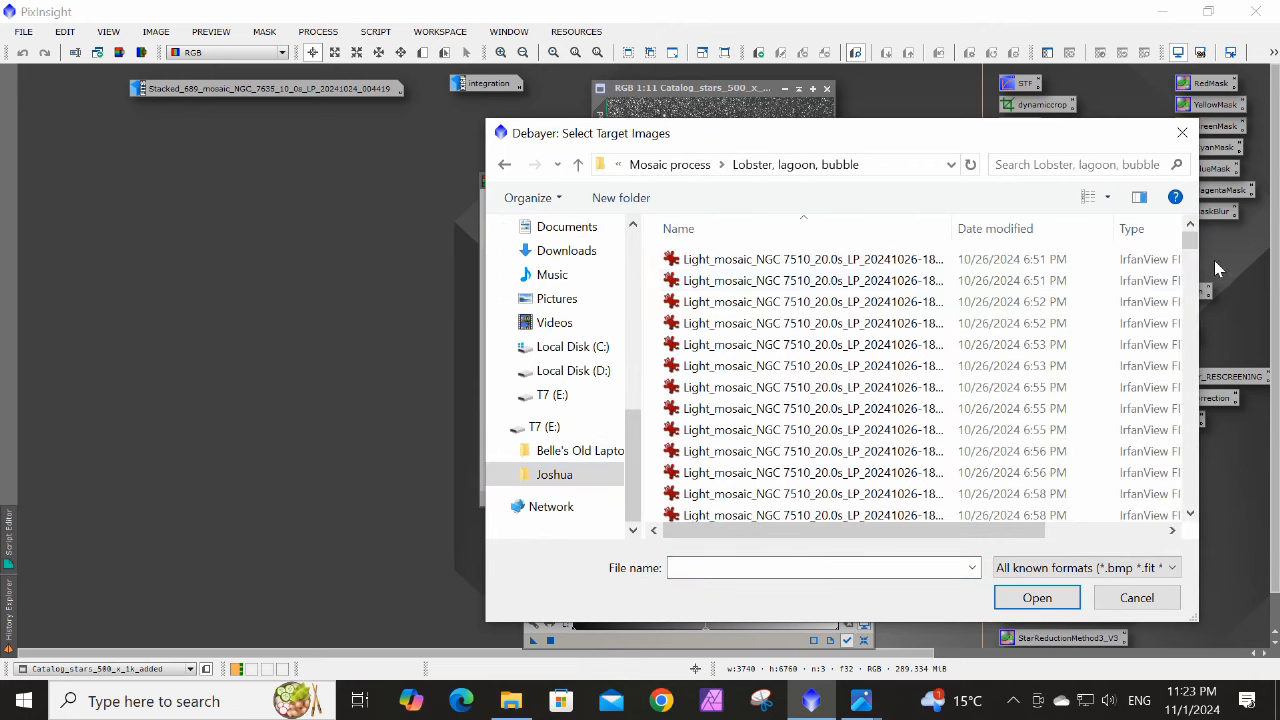
Select every light frame in the folder, from the first NGC 7510 file to the last NGC 7635 file, and add them as targets
click(793, 262)
drag(1182, 257, 1191, 490)
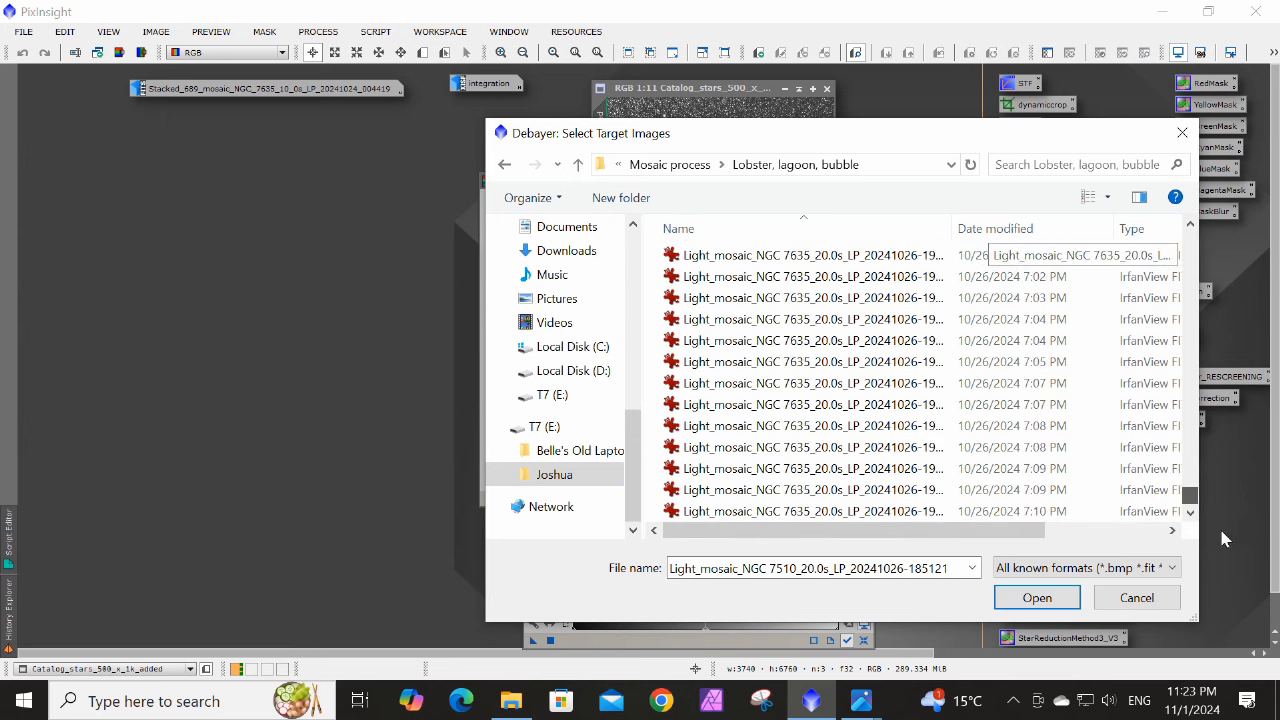
shift+click(755, 511)
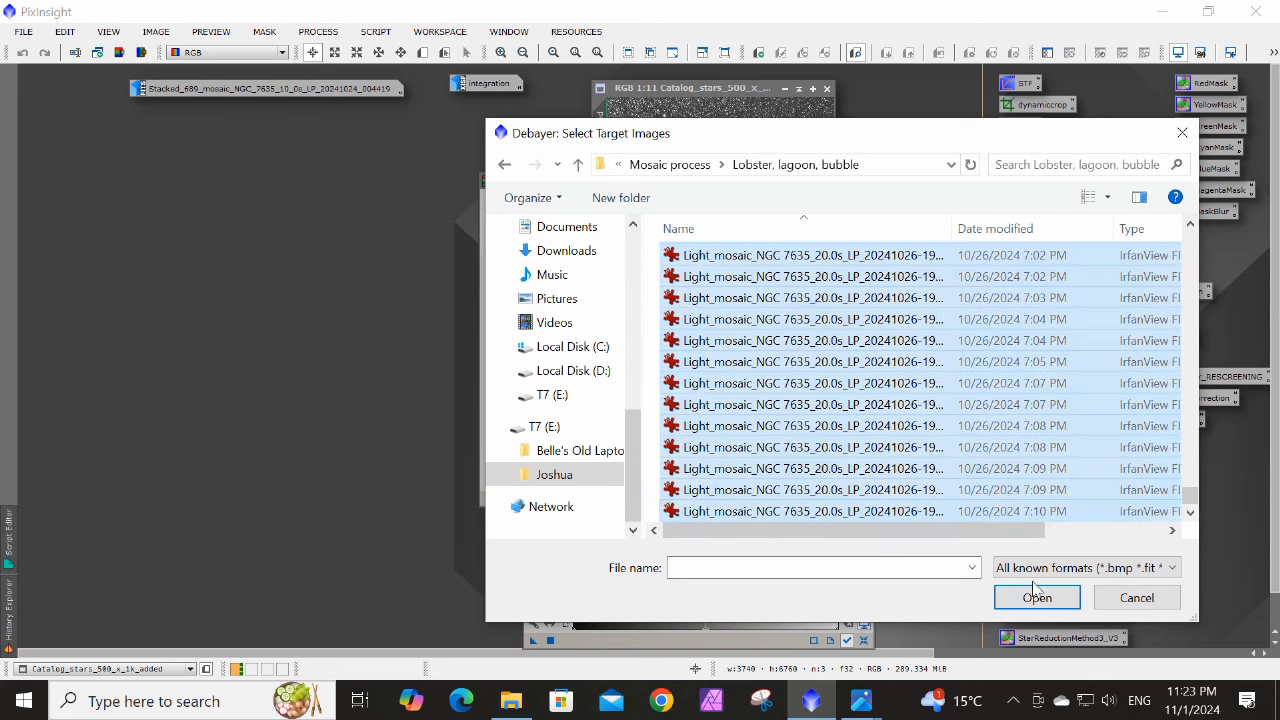
click(1005, 597)
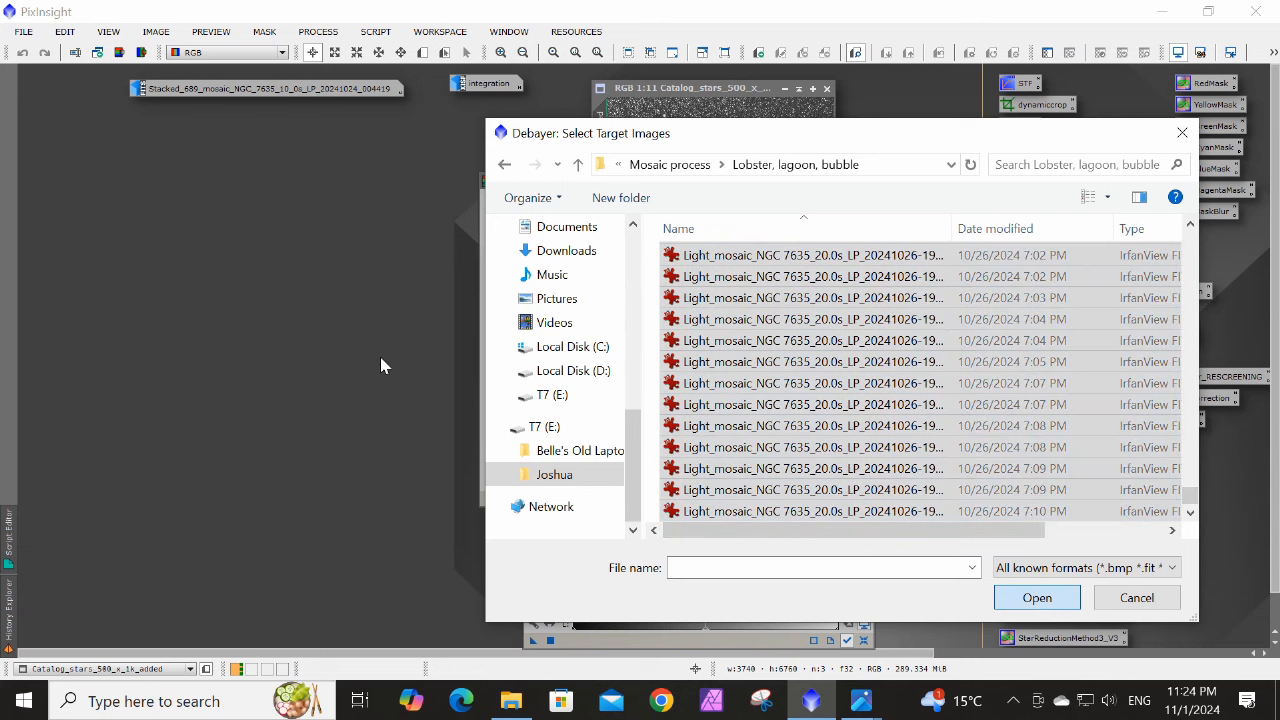
Load the selected light frames into Debayer and set its output directory to the "debayered" folder inside Mosaic process, closing the process when set
key(Return)
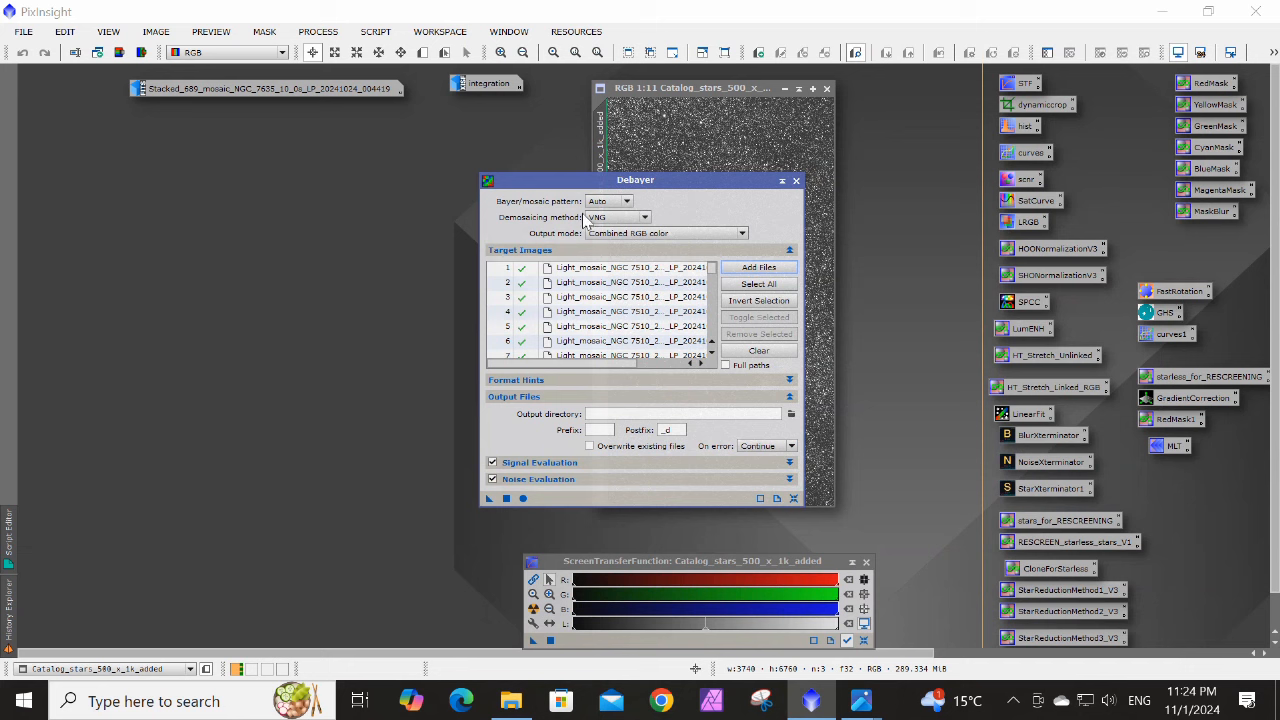
drag(568, 181, 372, 145)
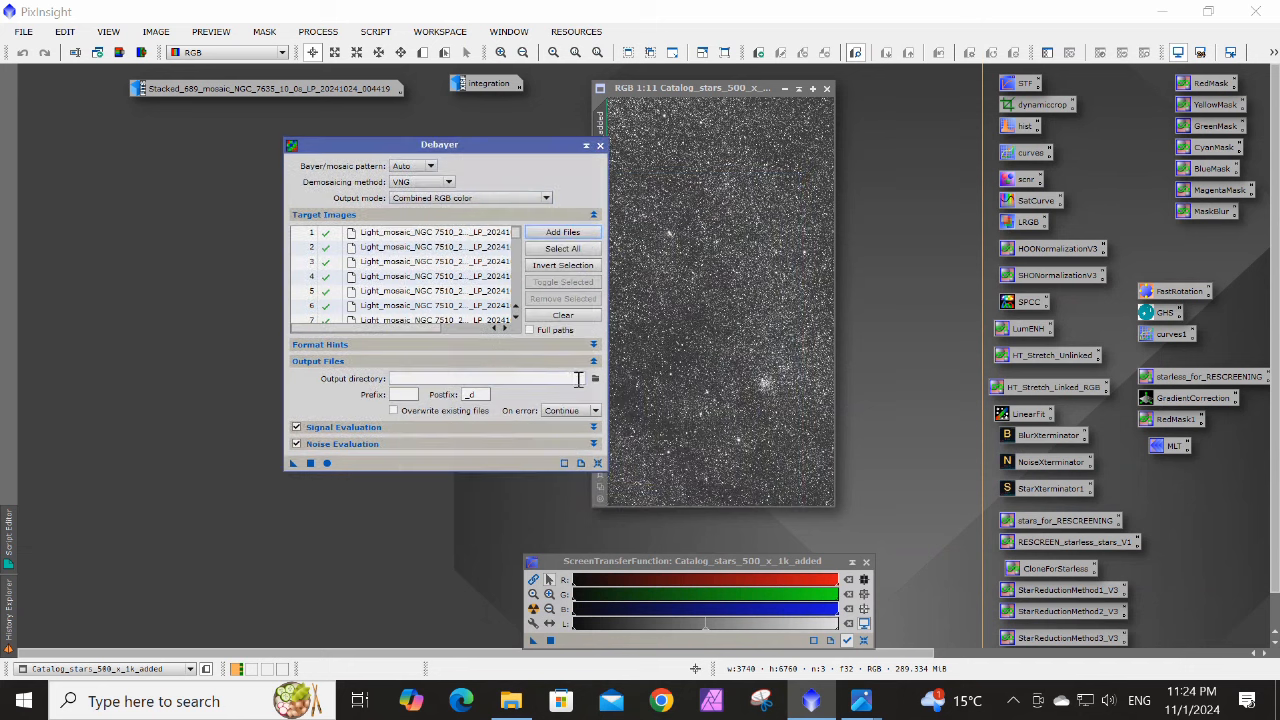
click(592, 379)
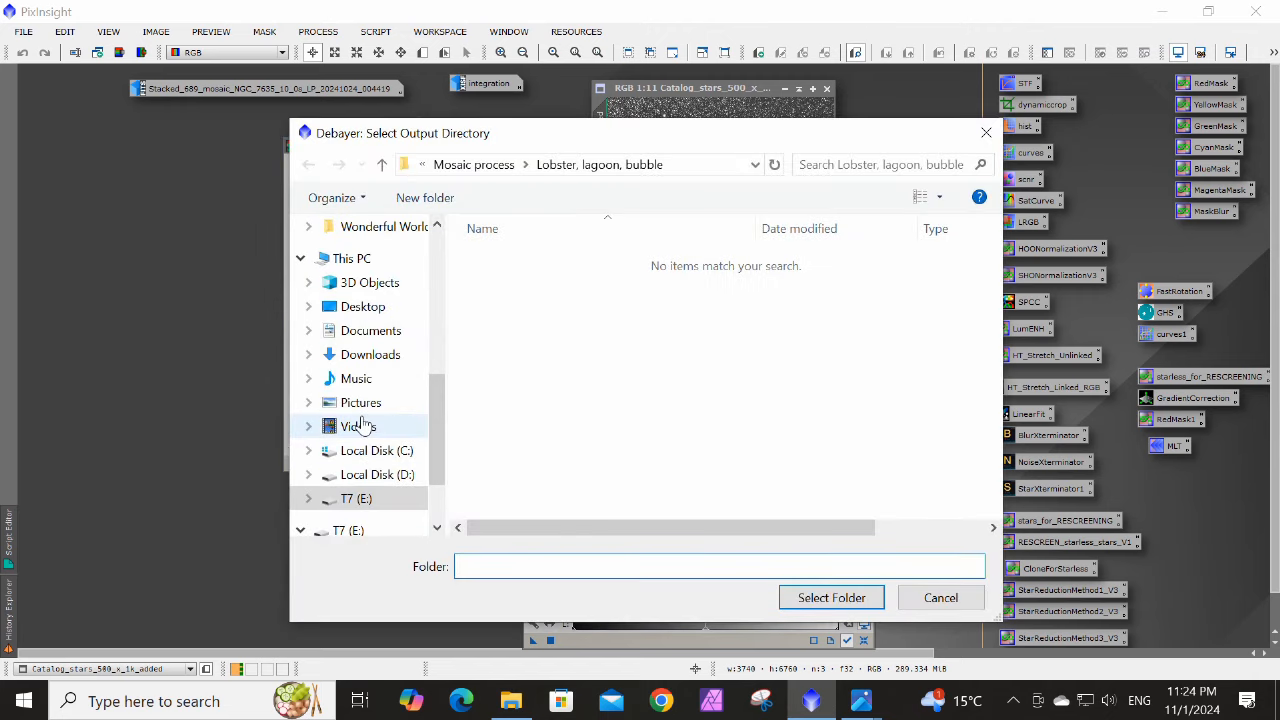
scroll(360, 495, down, 2)
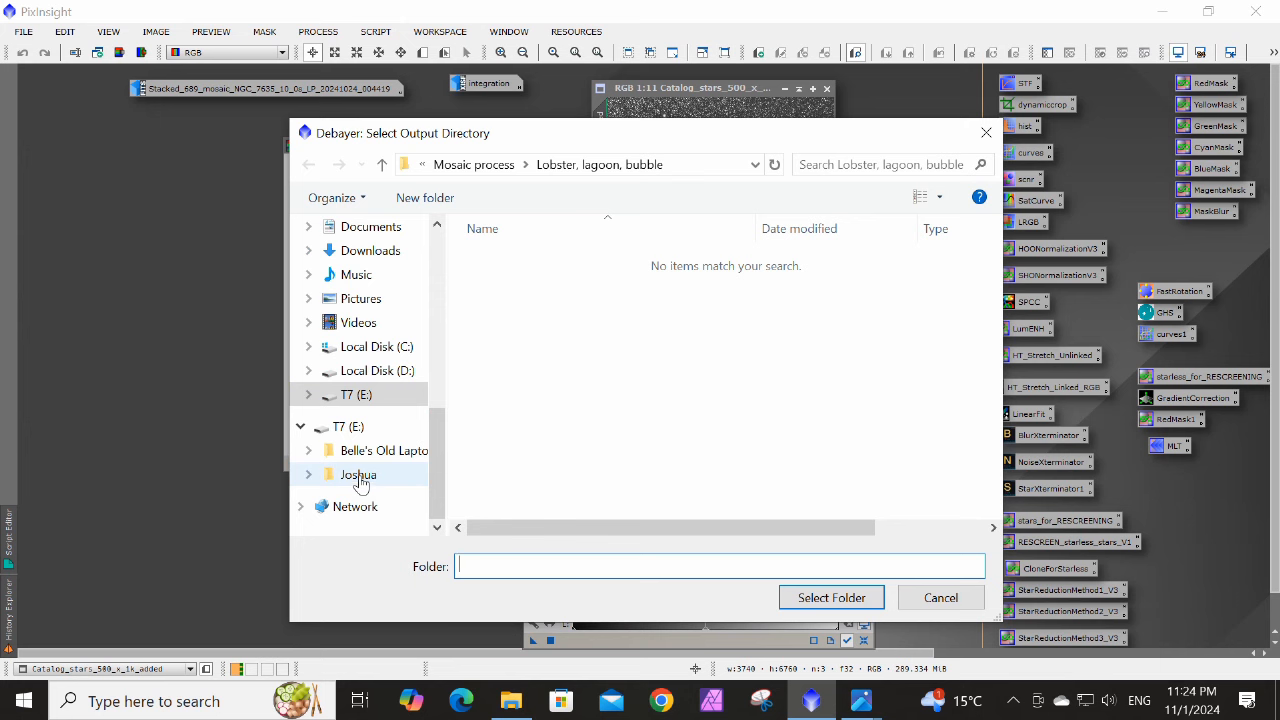
click(358, 475)
double_click(503, 280)
click(505, 262)
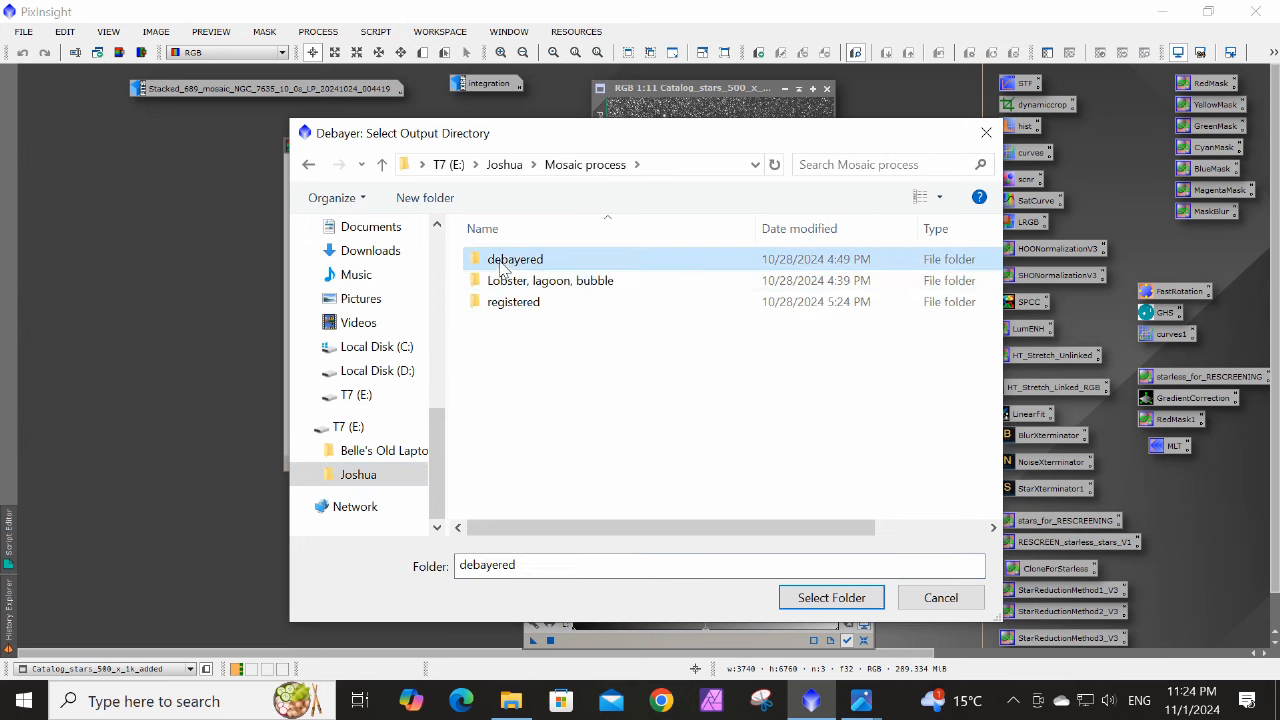
click(831, 600)
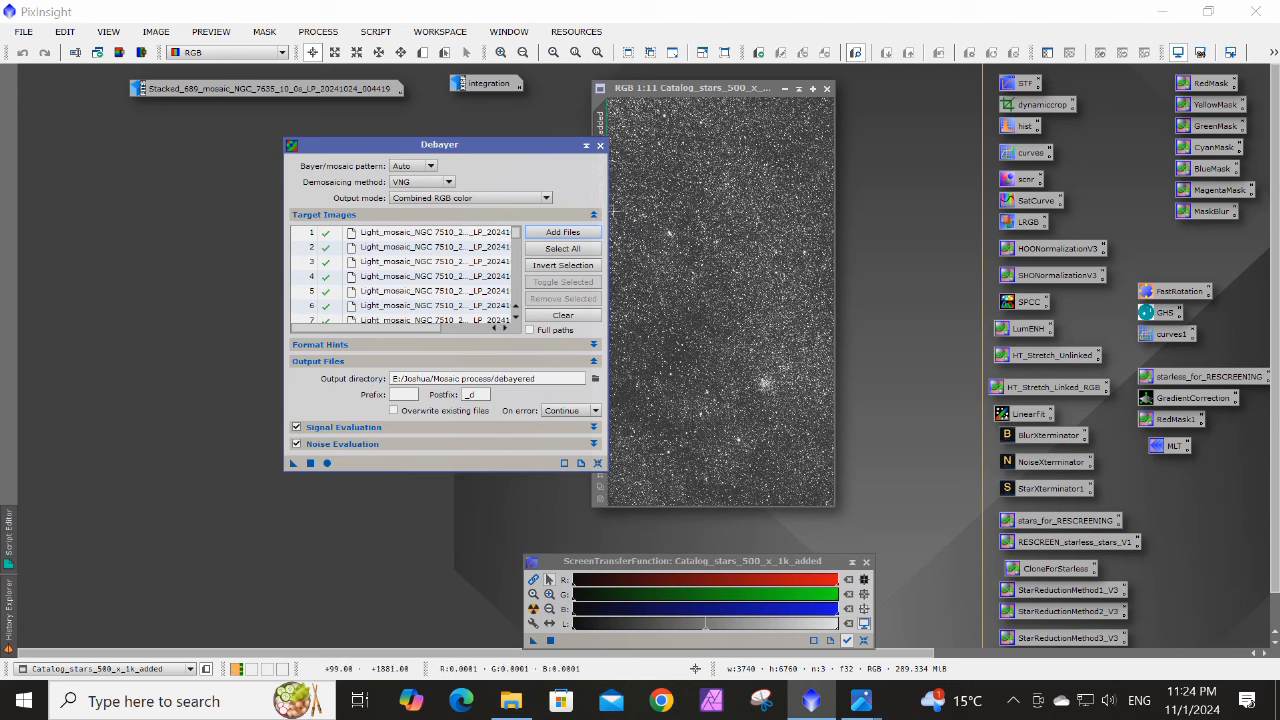
click(600, 145)
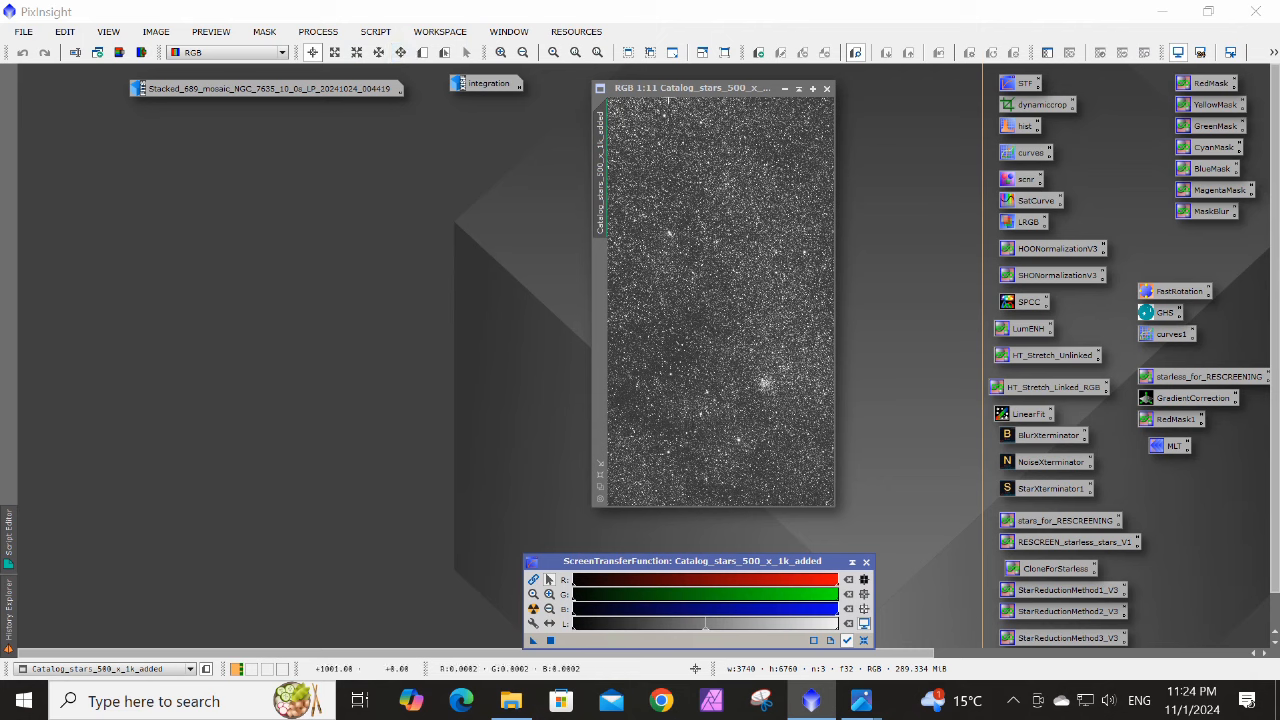
Open the StarAlignment process and assign the Catalog_stars_500_x_1k_added view as its reference image
click(330, 36)
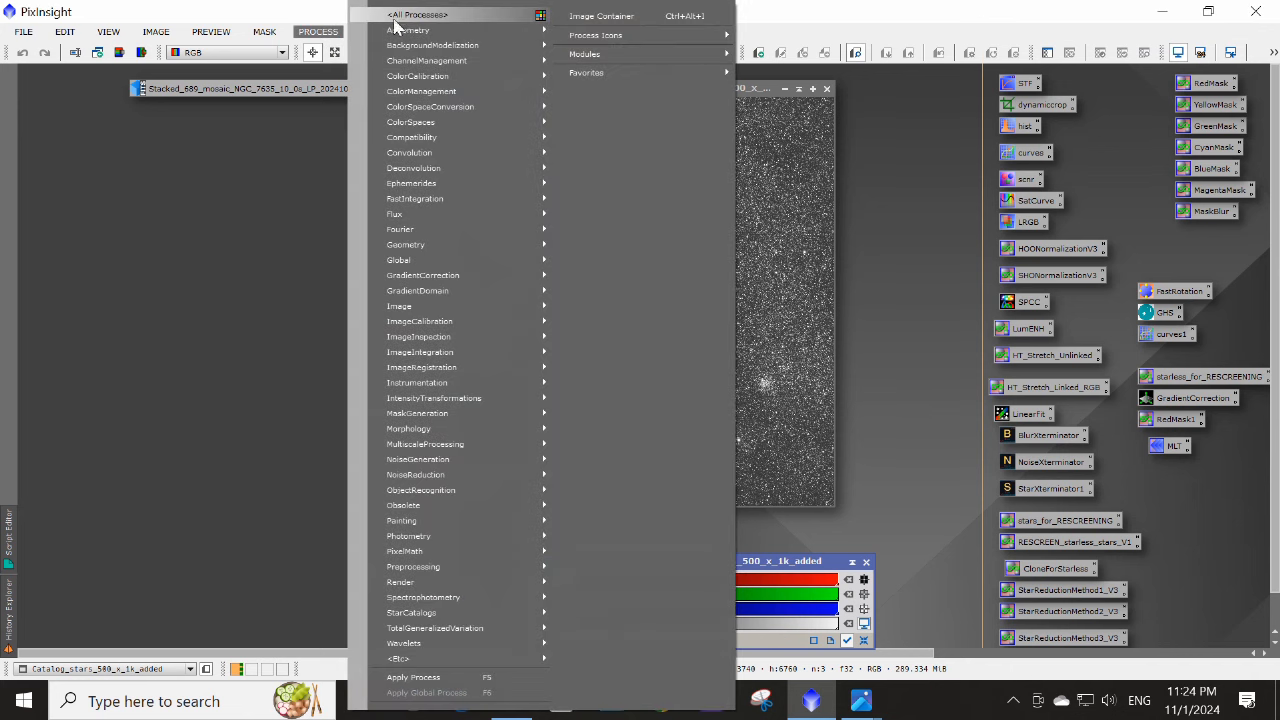
mouse_move(402, 18)
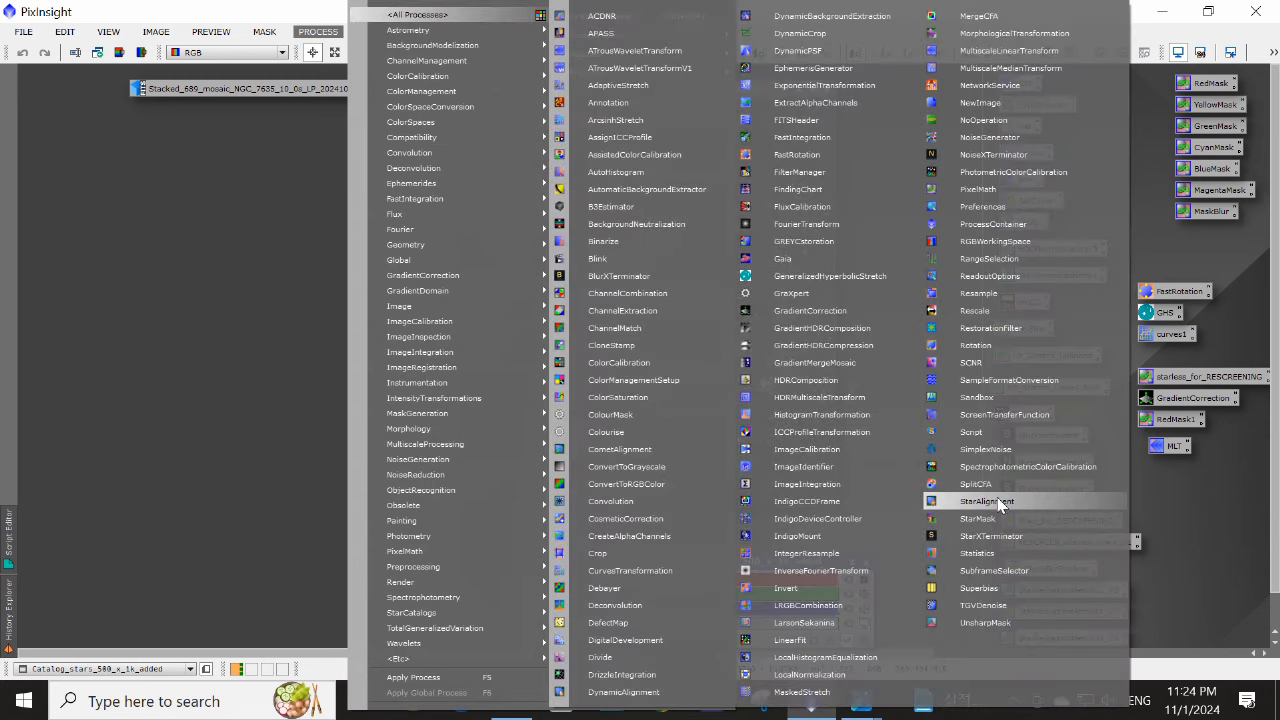
click(987, 503)
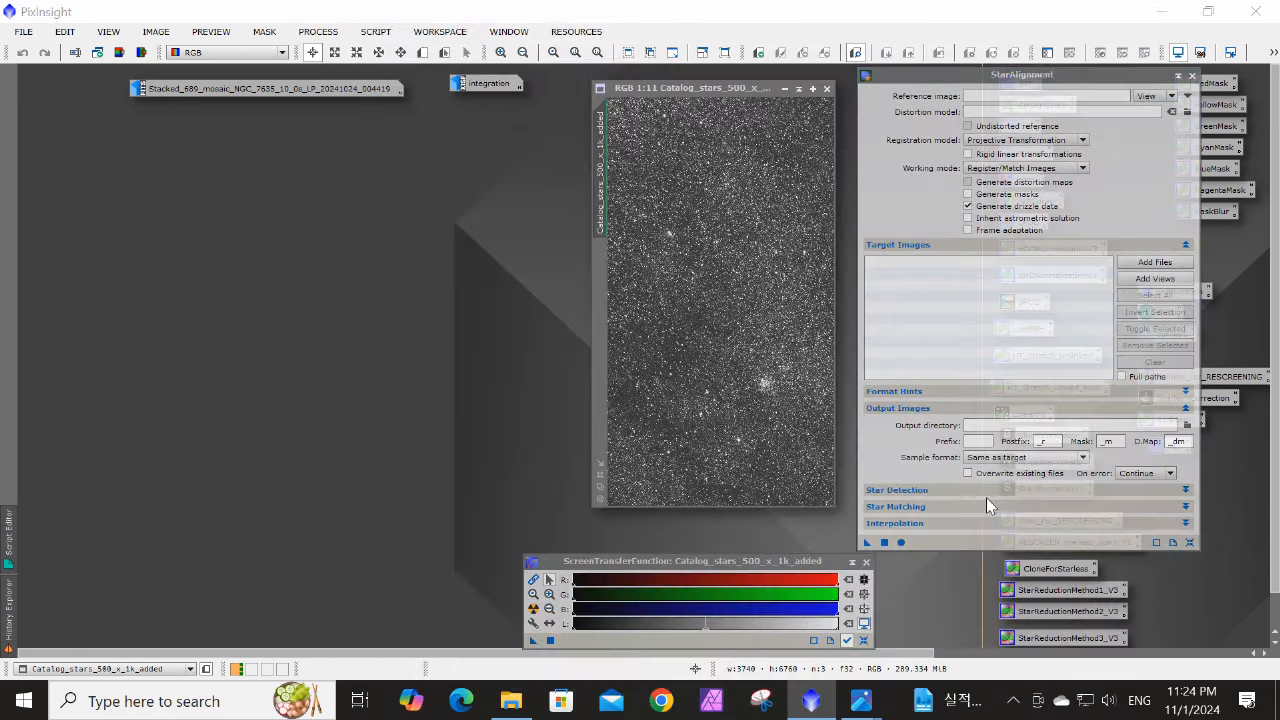
drag(728, 92, 626, 76)
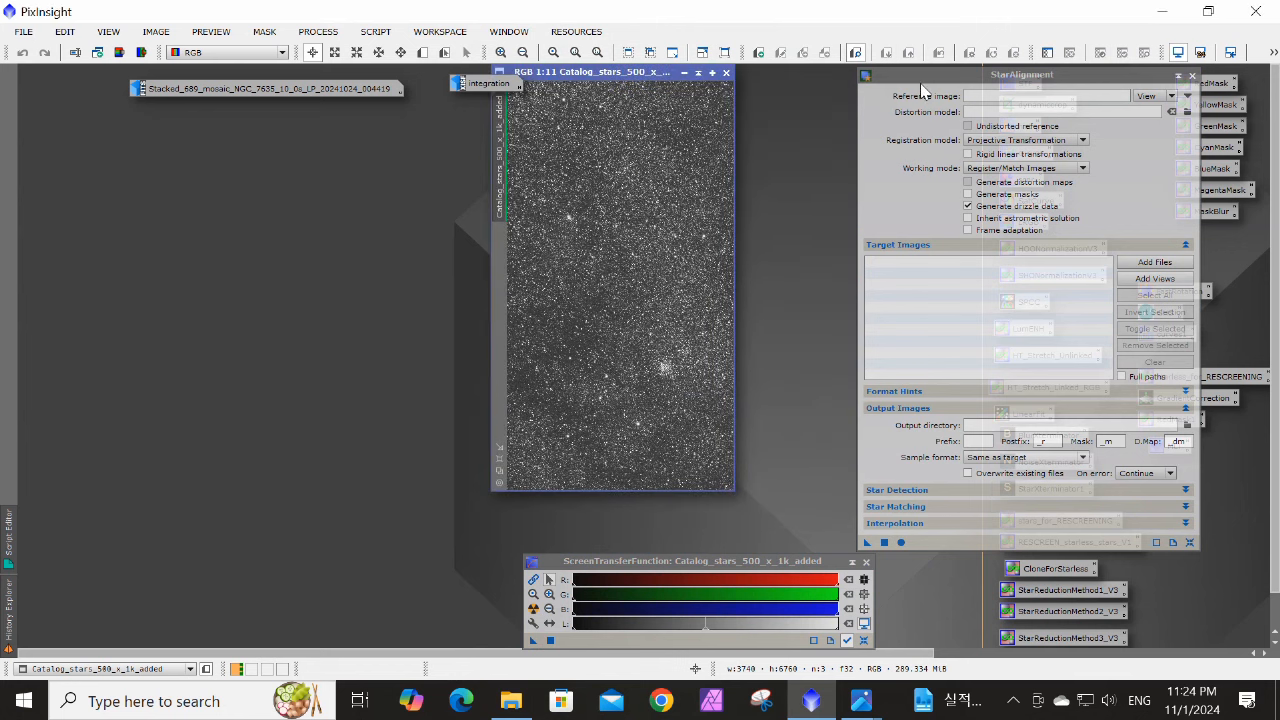
drag(871, 84, 790, 85)
drag(621, 77, 625, 103)
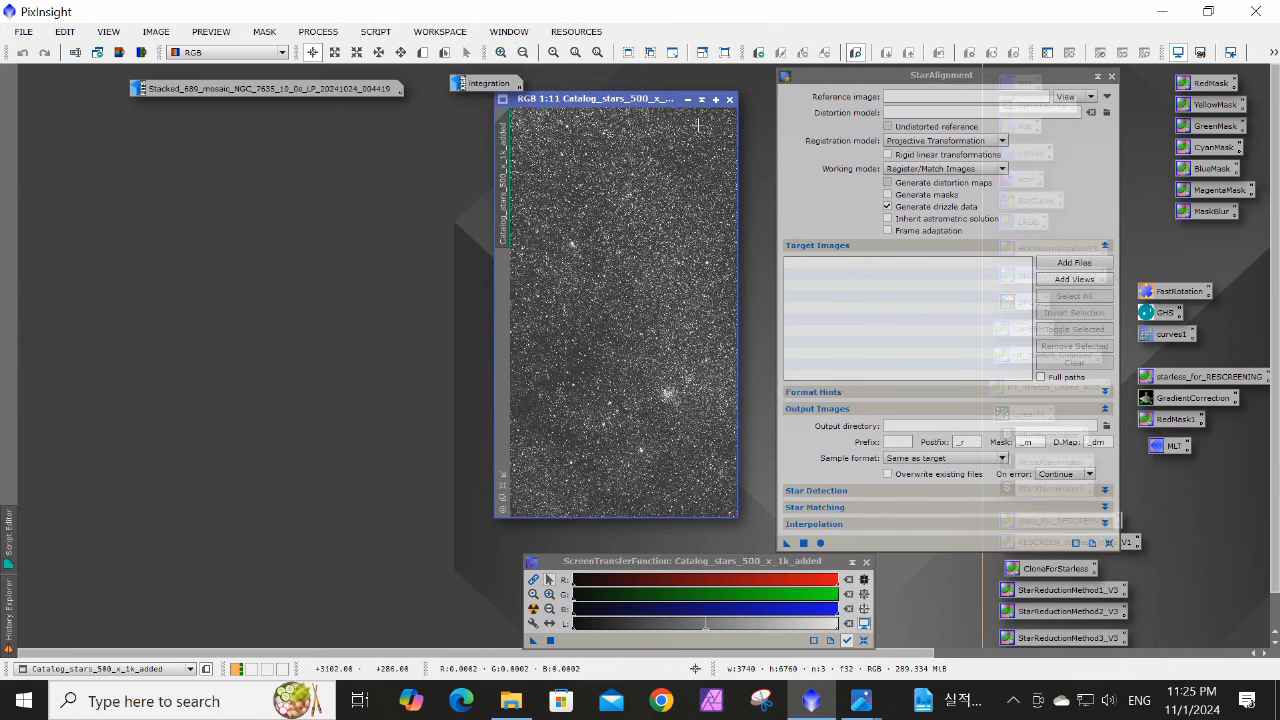
drag(504, 152, 912, 100)
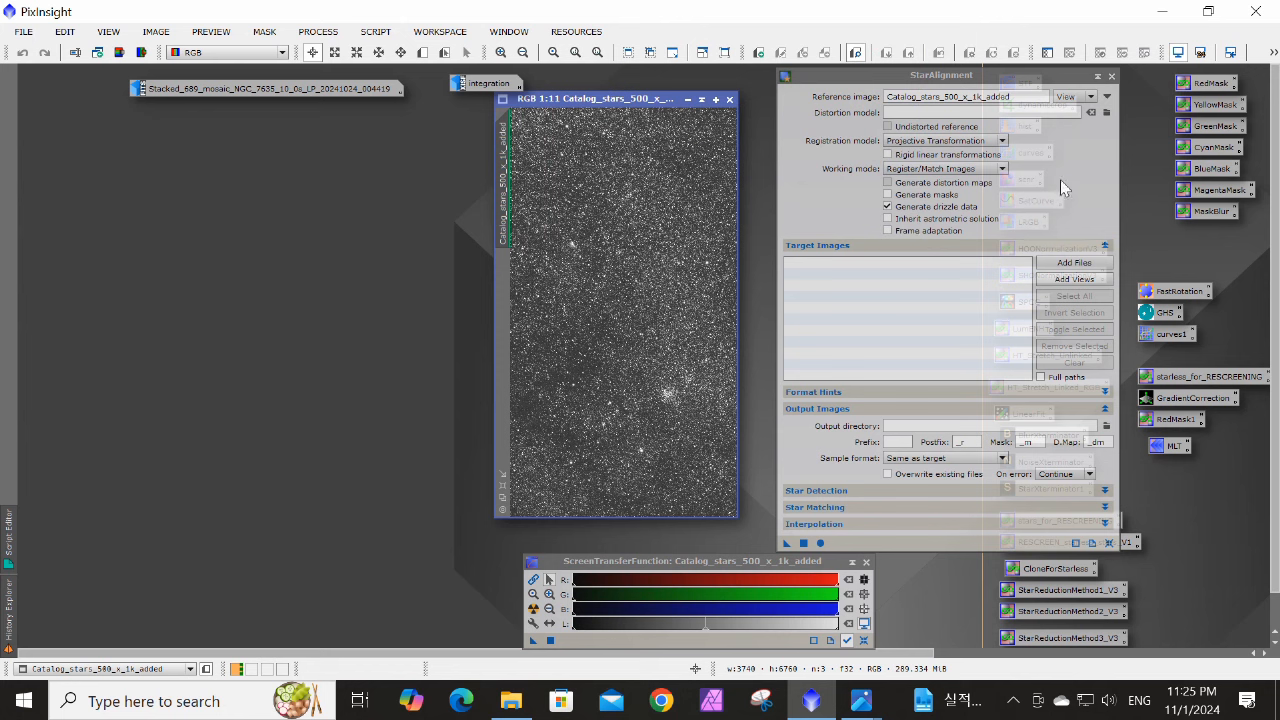
Add every frame in the "debayered" folder inside Mosaic process as a StarAlignment target image
click(1076, 264)
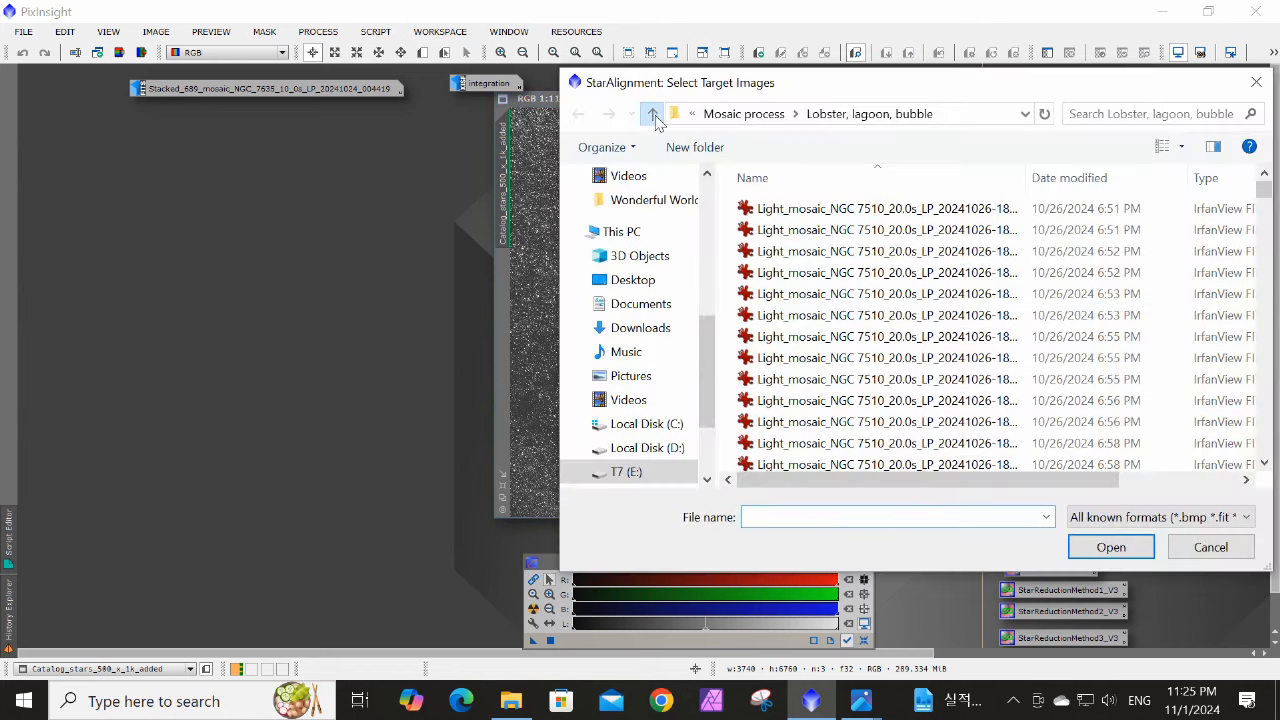
click(651, 113)
double_click(777, 214)
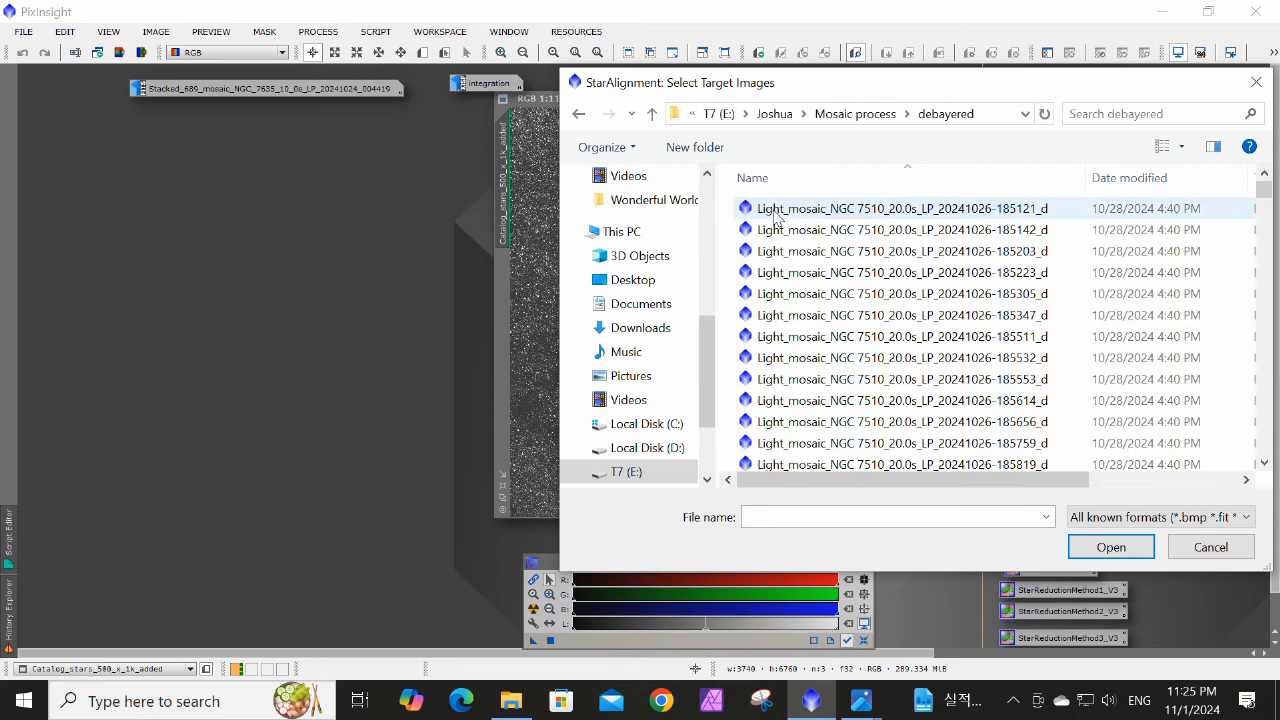
click(776, 212)
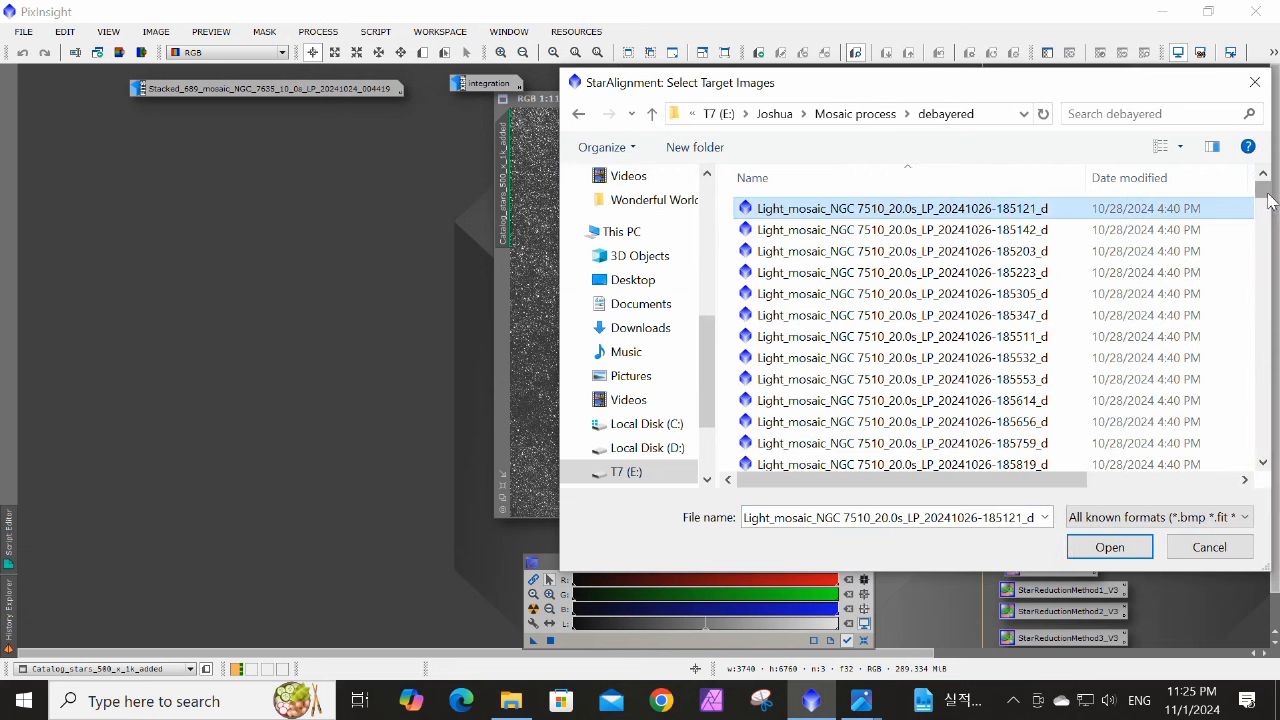
scroll(1060, 190, down, 10)
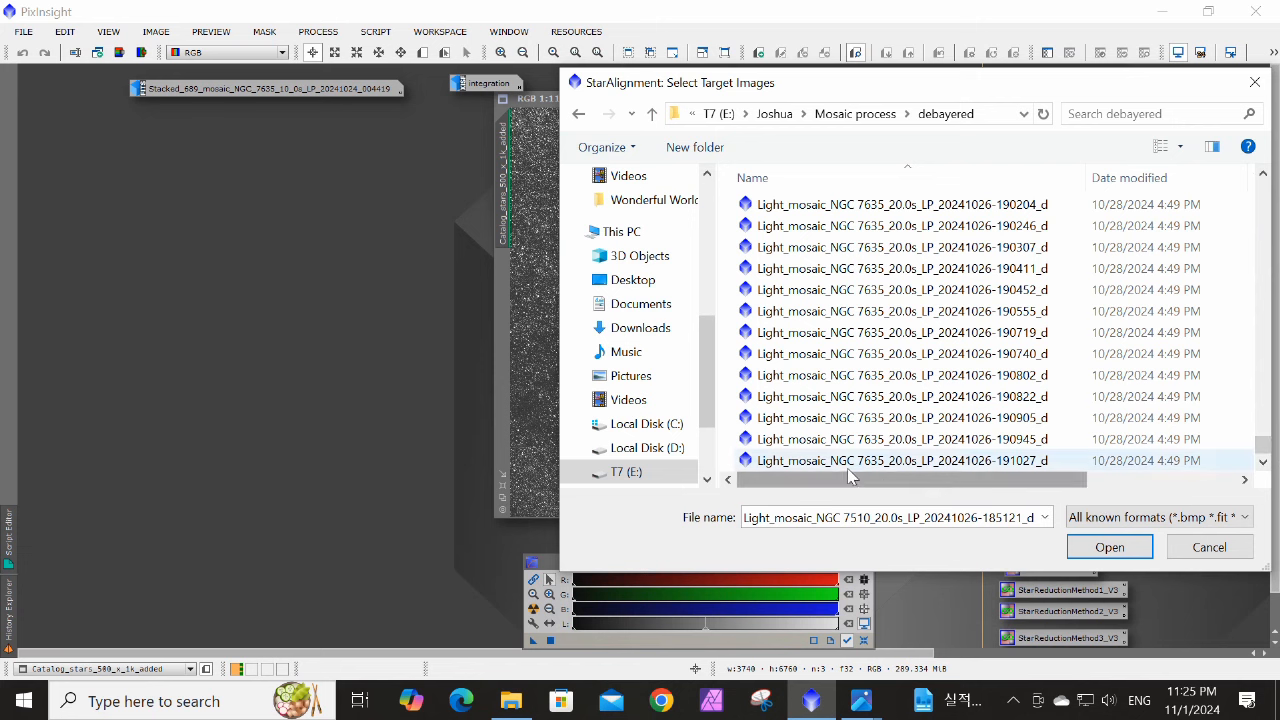
key(ctrl+a)
click(1137, 552)
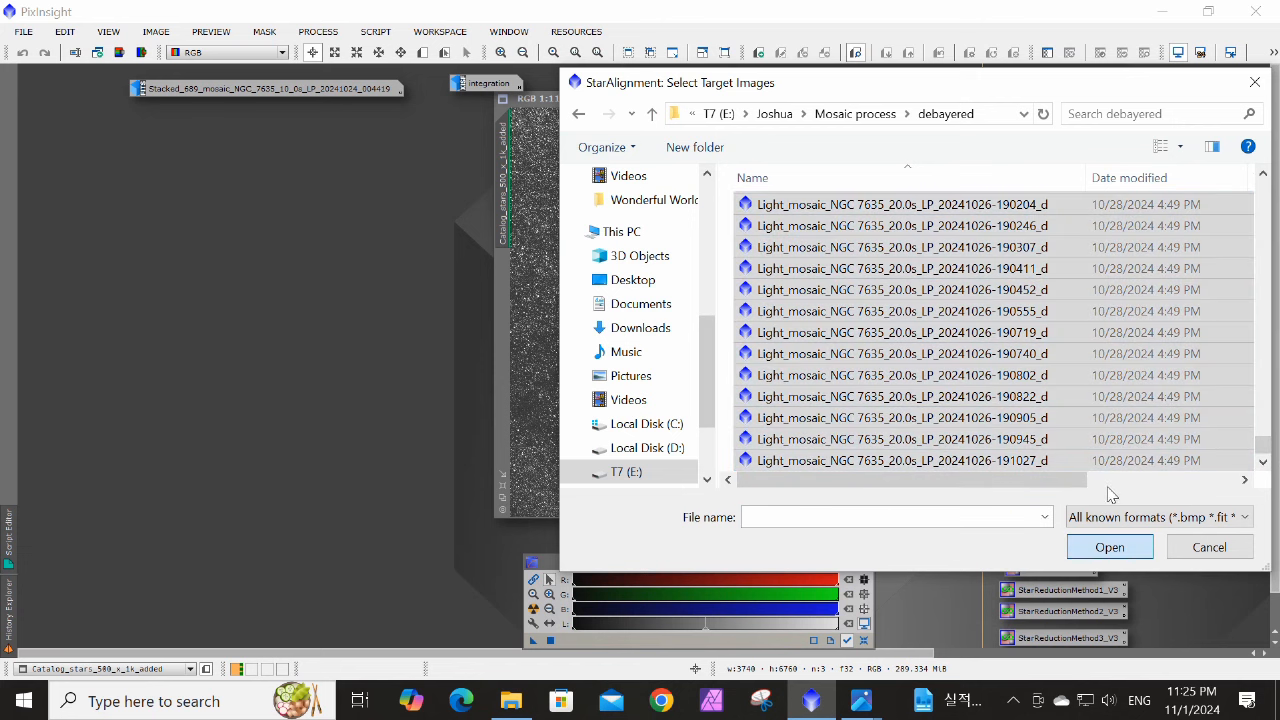
click(1108, 547)
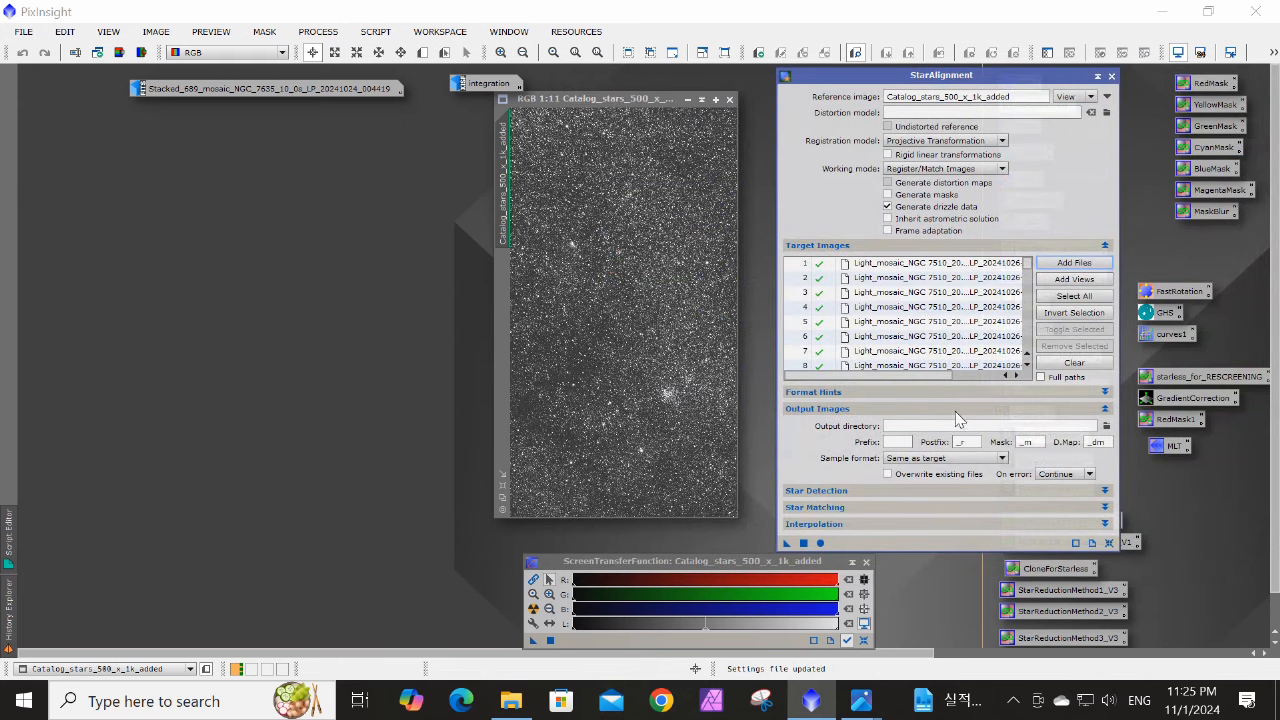
Set the StarAlignment output directory to the "registered" folder inside Mosaic process on the T7 (E:) drive
click(1105, 427)
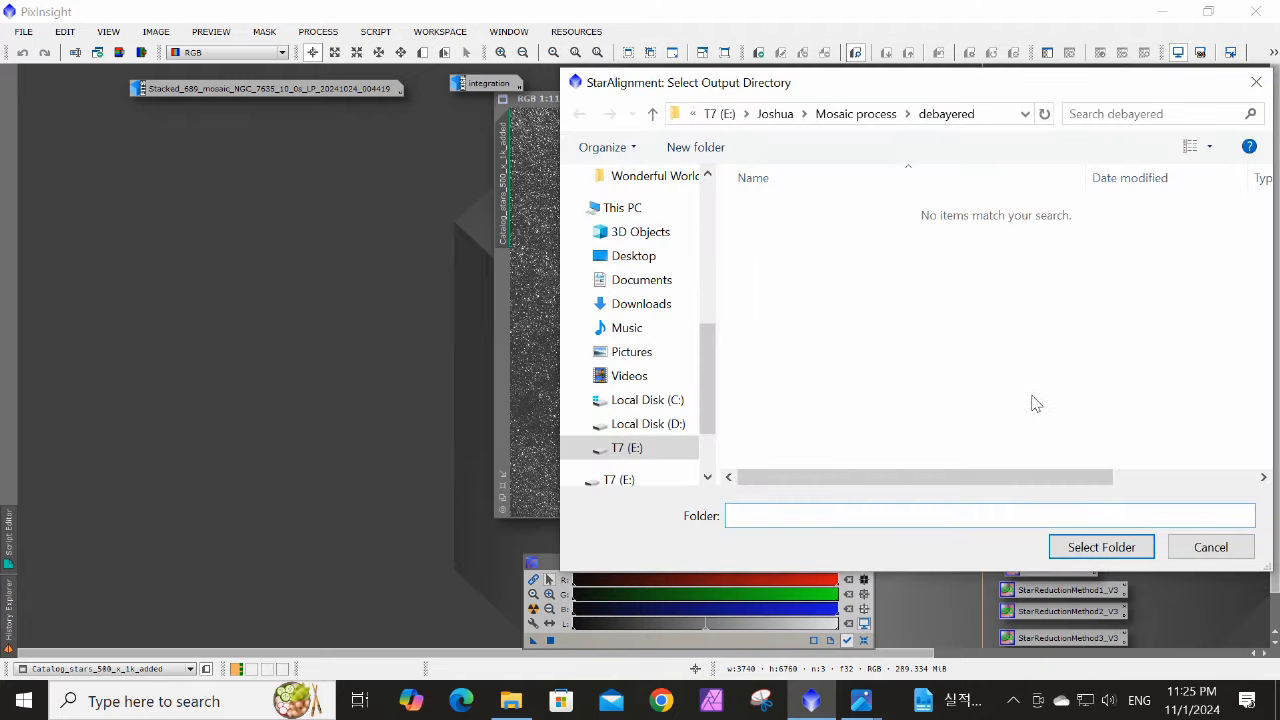
scroll(625, 452, down, 1)
click(628, 448)
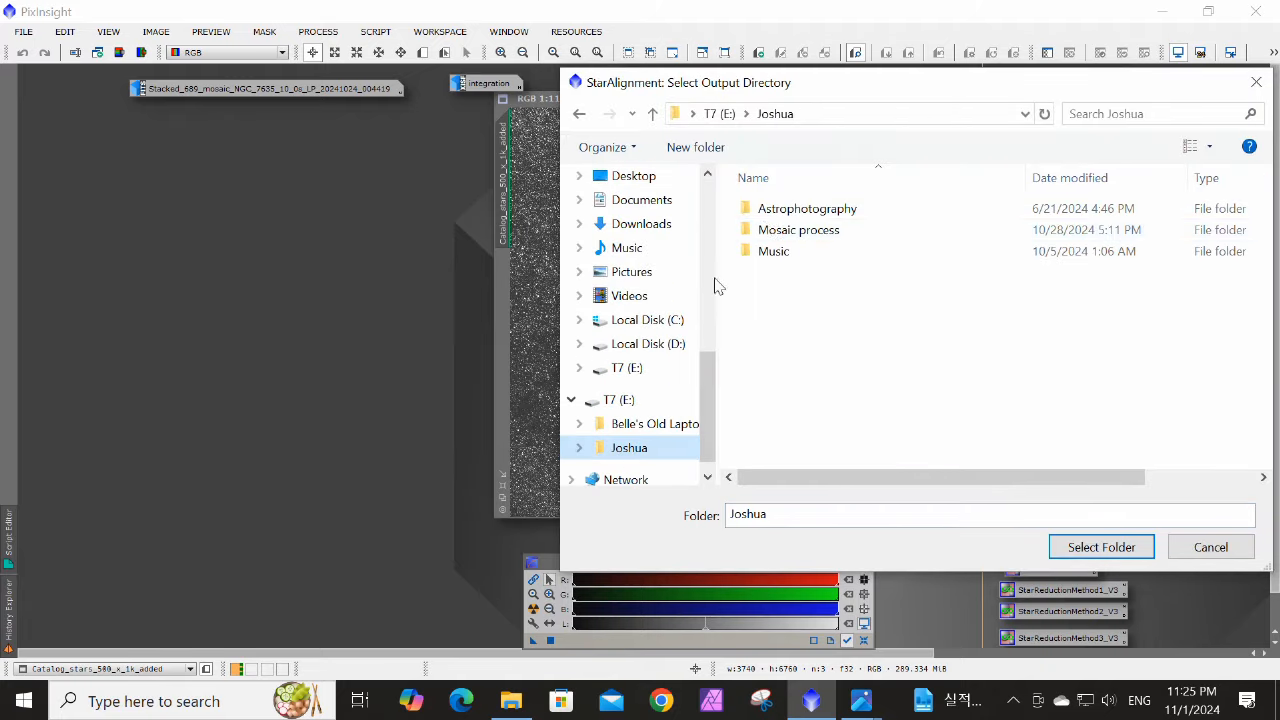
double_click(768, 229)
click(780, 258)
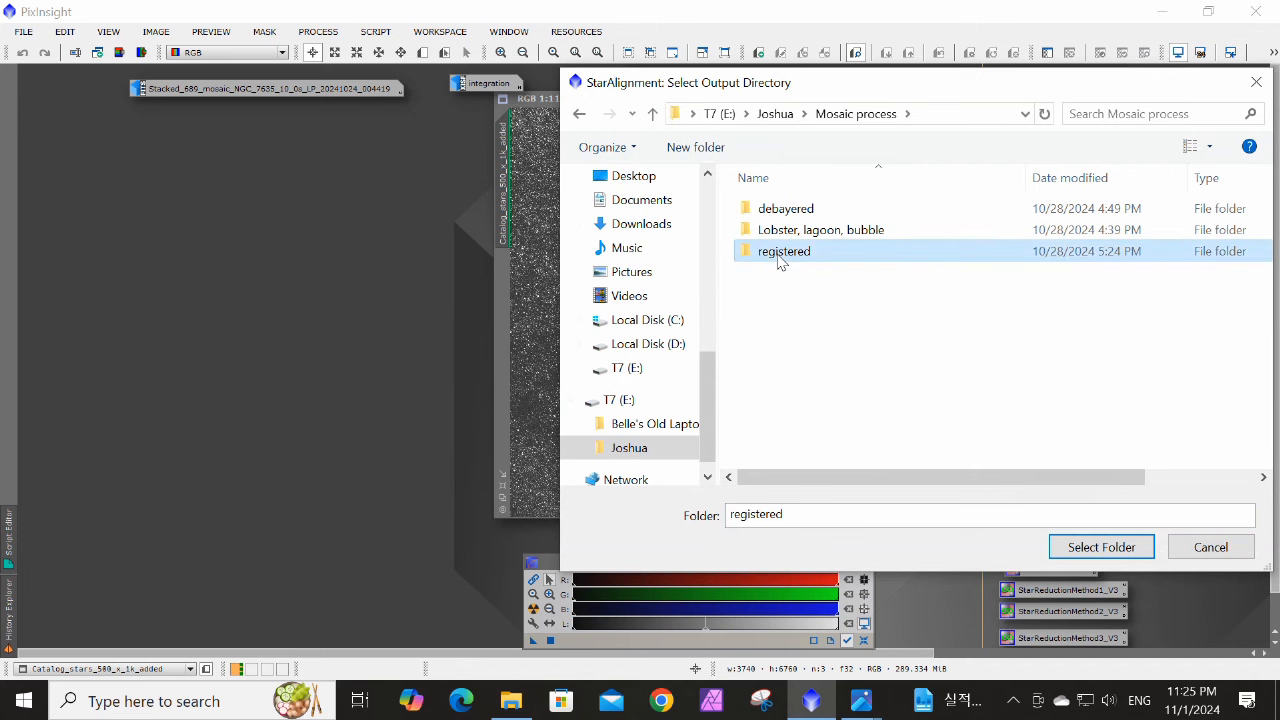
double_click(780, 256)
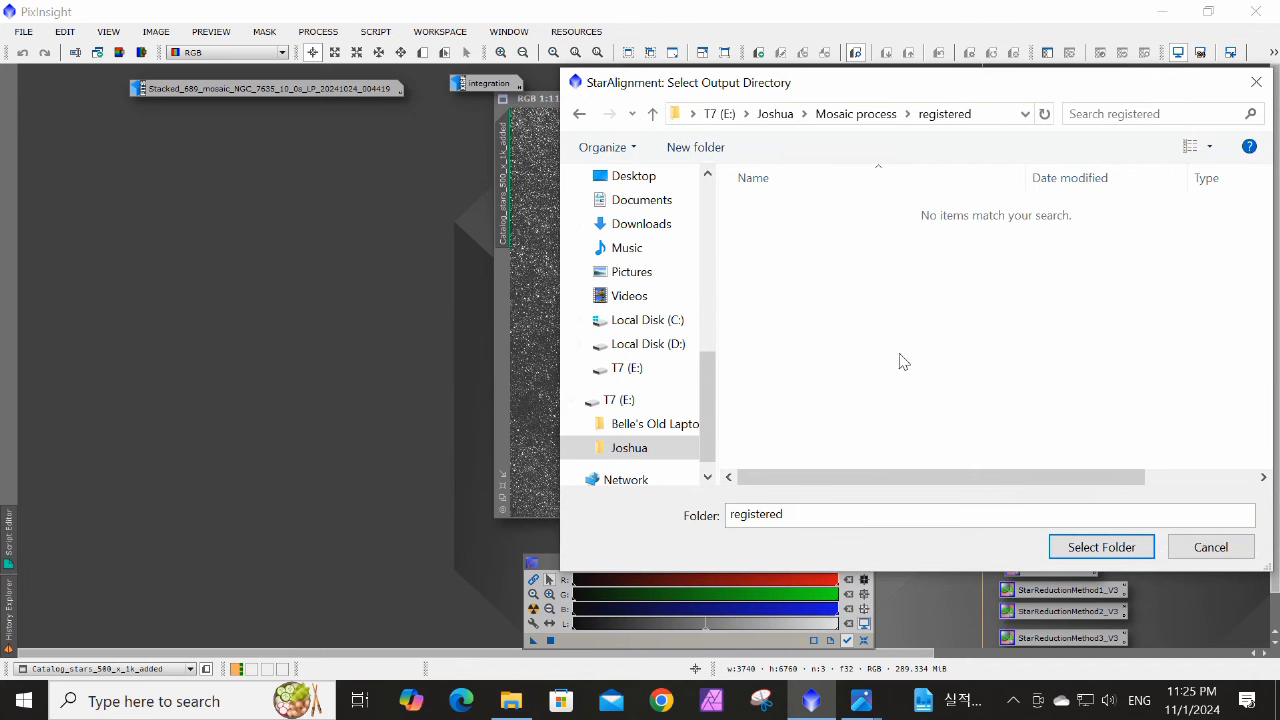
click(1108, 547)
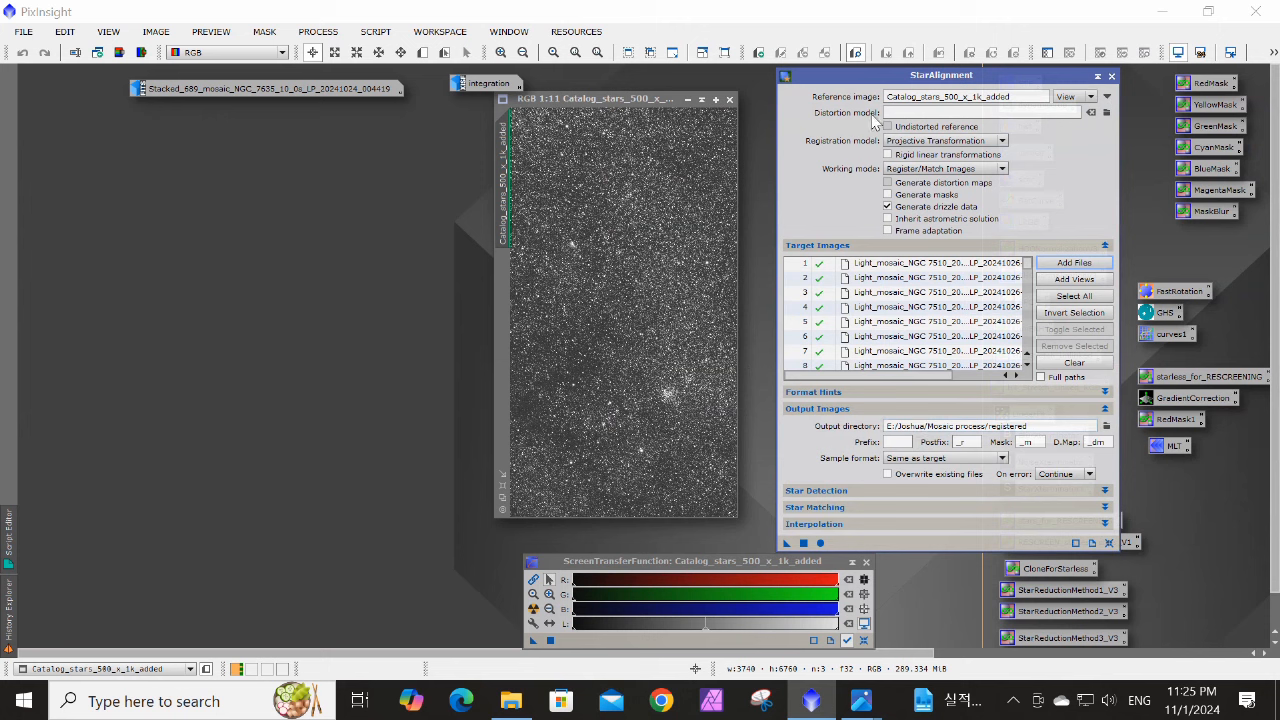
Review StarAlignment's Star Detection parameters, in particular the detection scales
drag(862, 82, 844, 30)
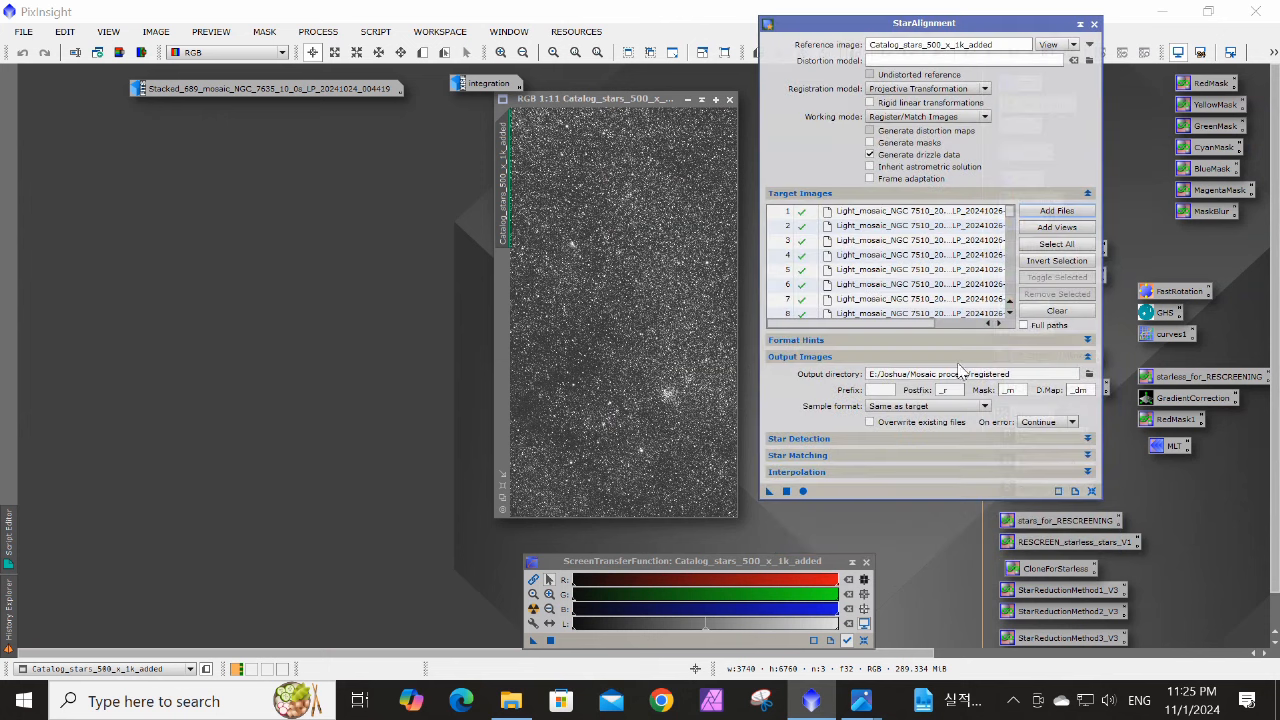
click(1087, 439)
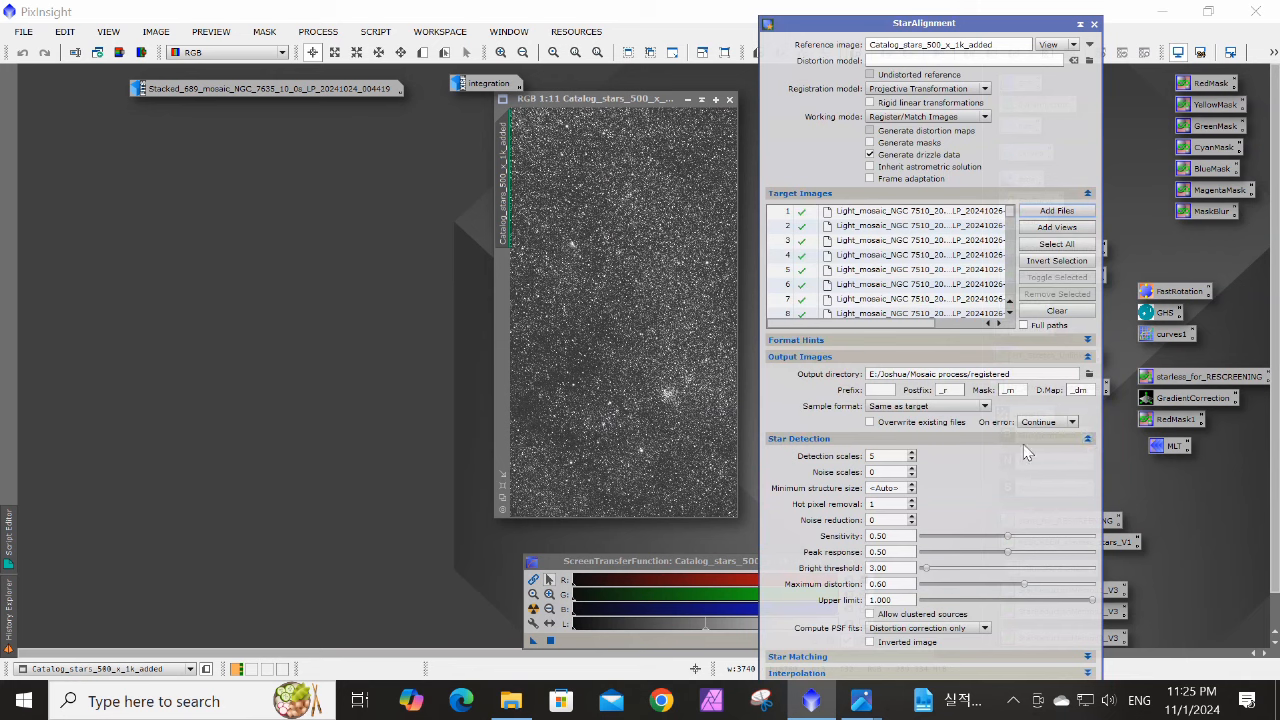
double_click(900, 455)
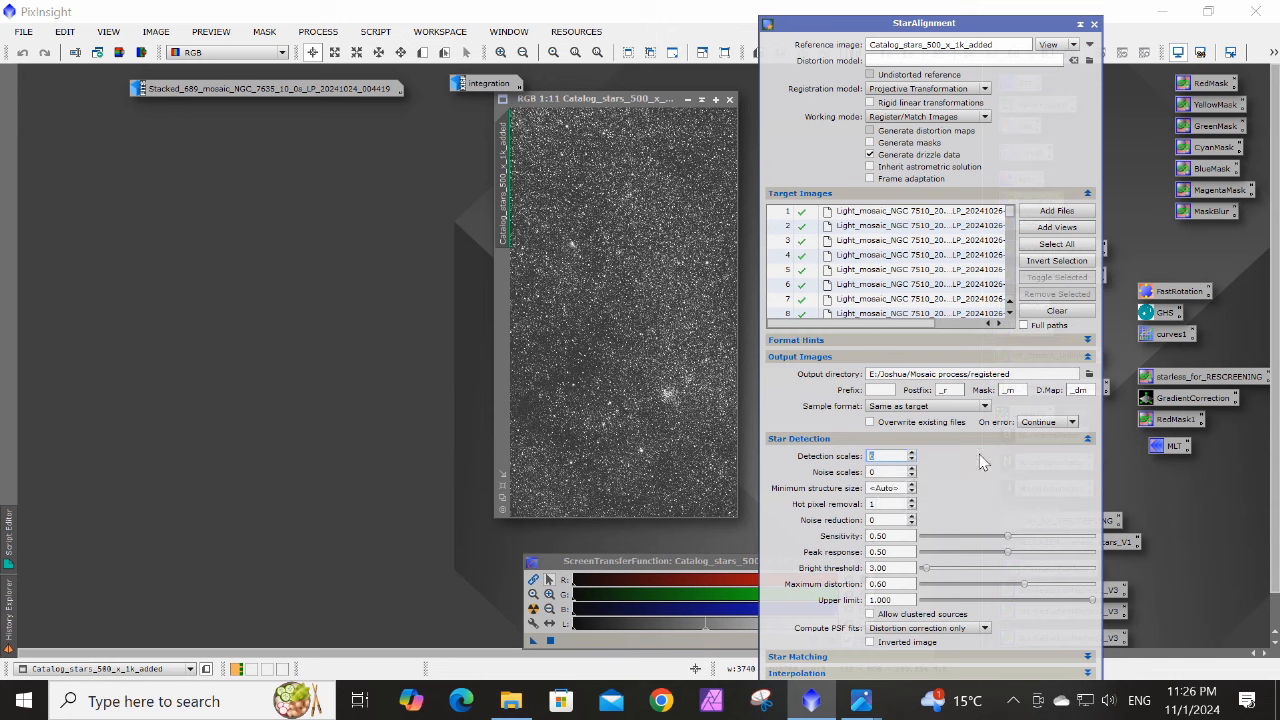
click(1088, 439)
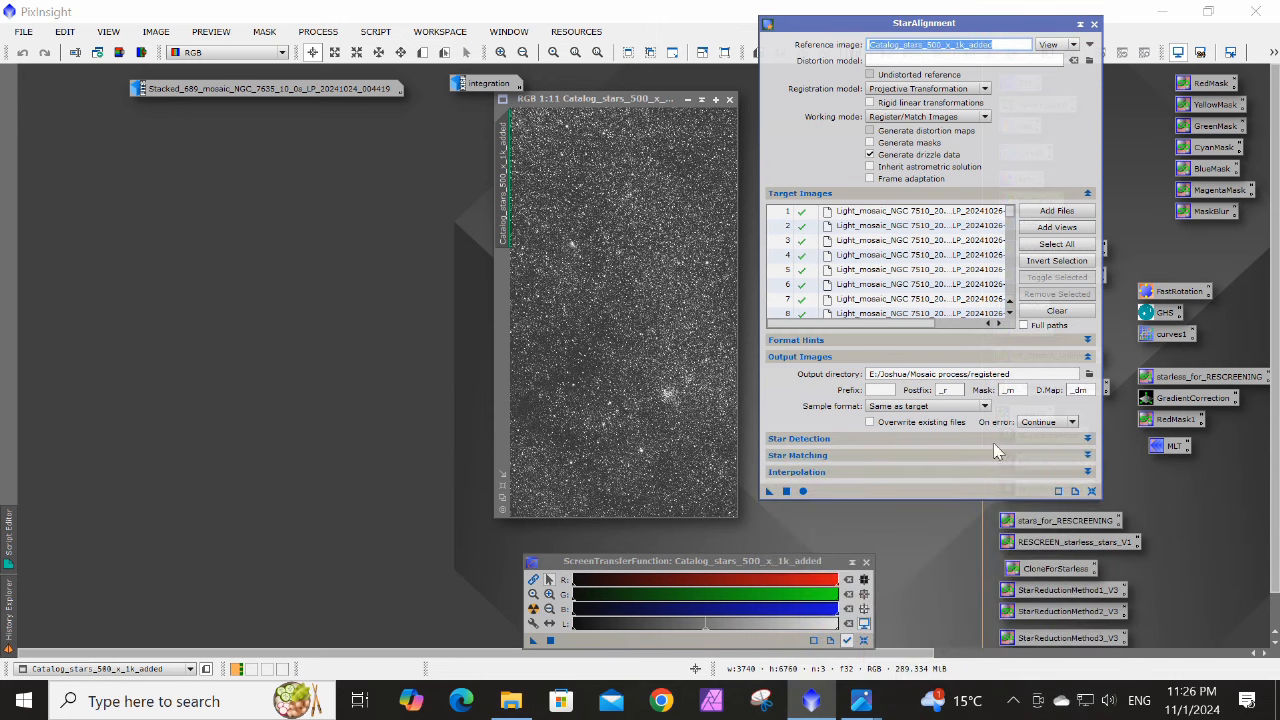
Set Compute intersections to Always in StarAlignment's Star Matching parameters
click(1088, 456)
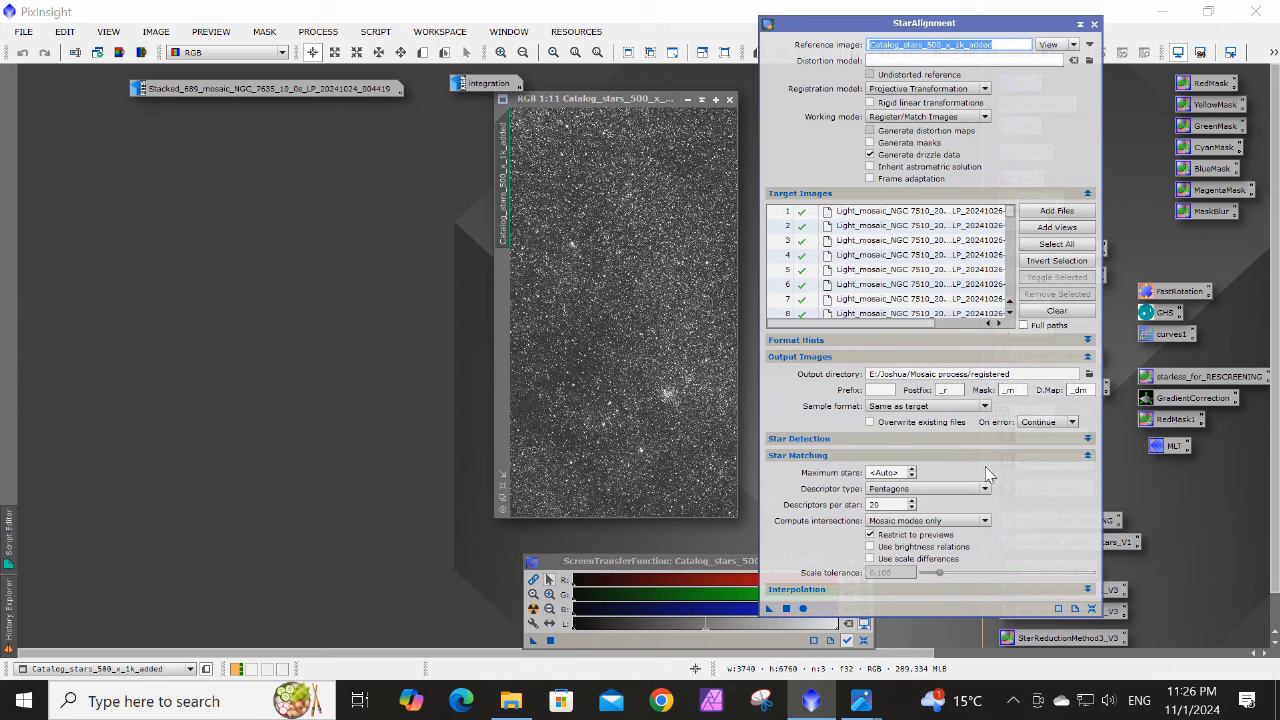
click(985, 522)
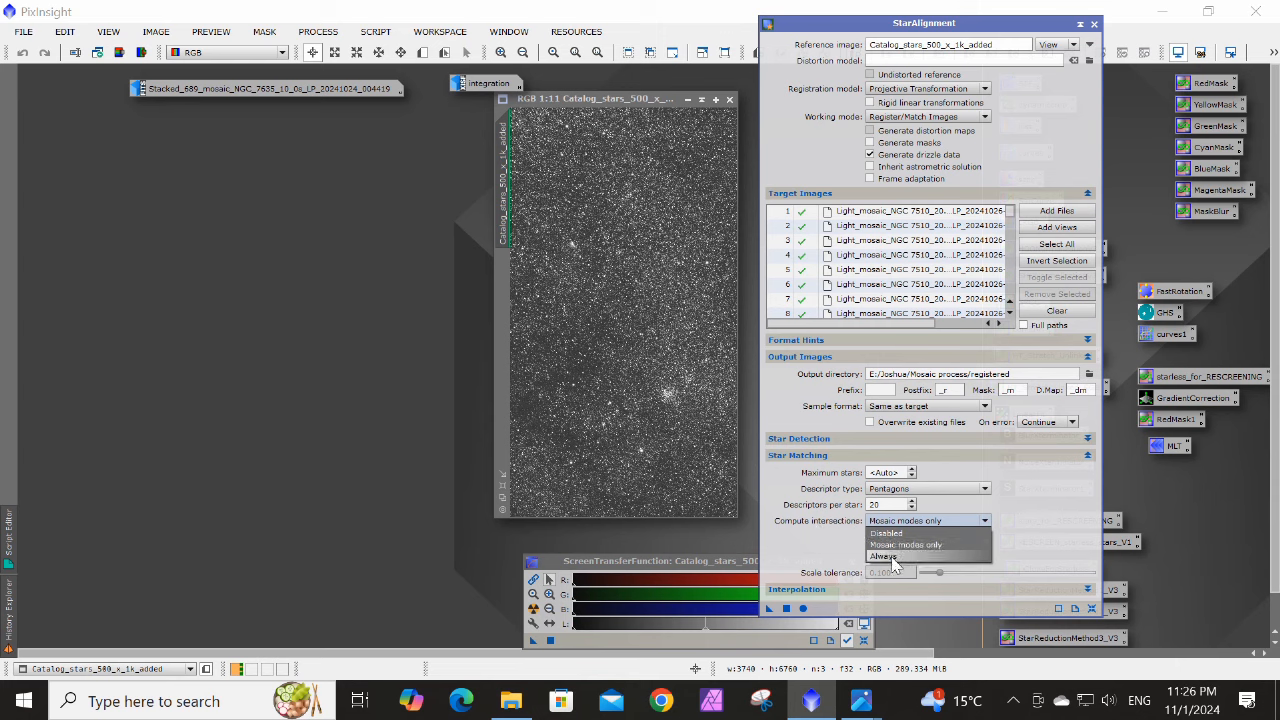
click(897, 556)
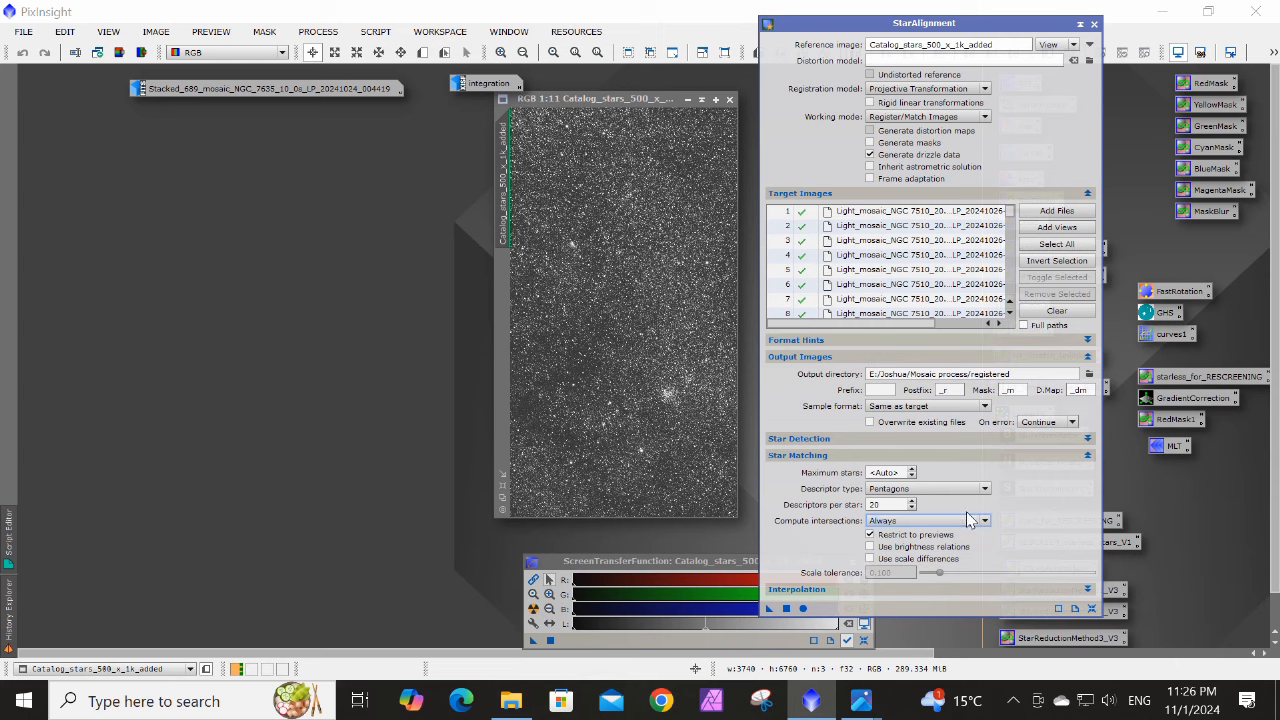
click(869, 532)
Review the star matching descriptor types, keeping Pentagons, and close StarAlignment, repositioning the catalog star image
click(984, 489)
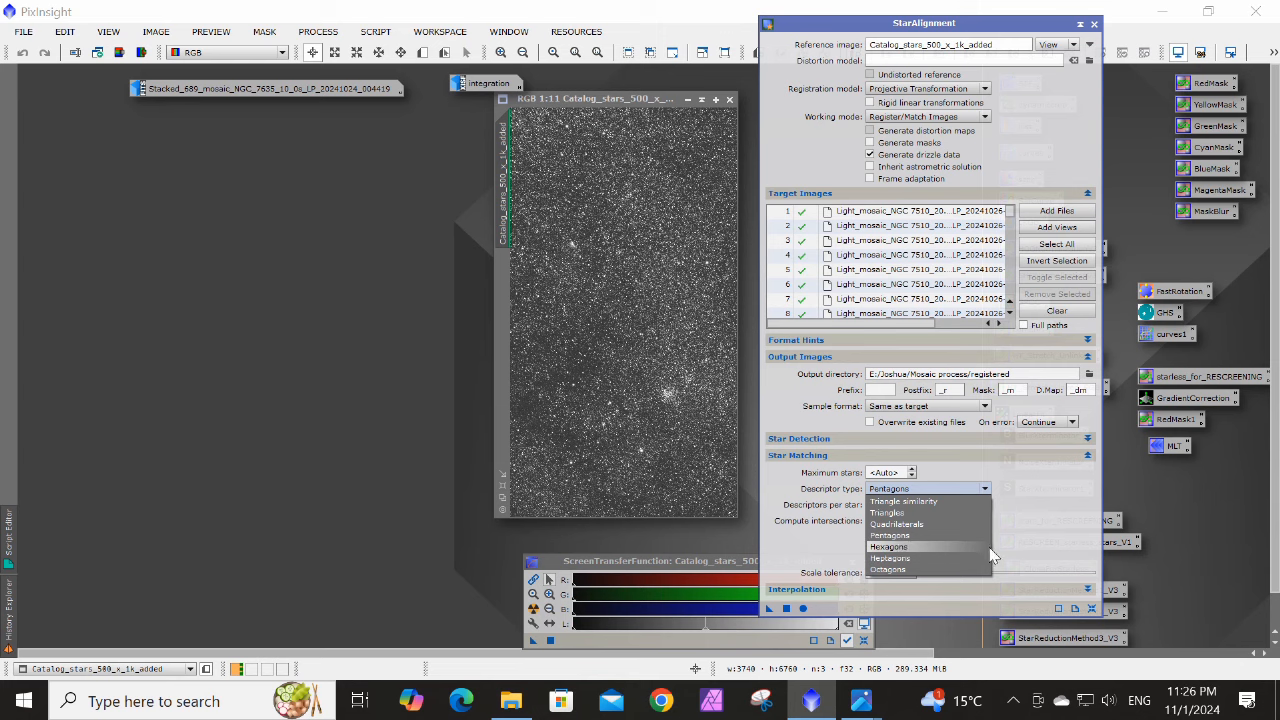
click(1052, 500)
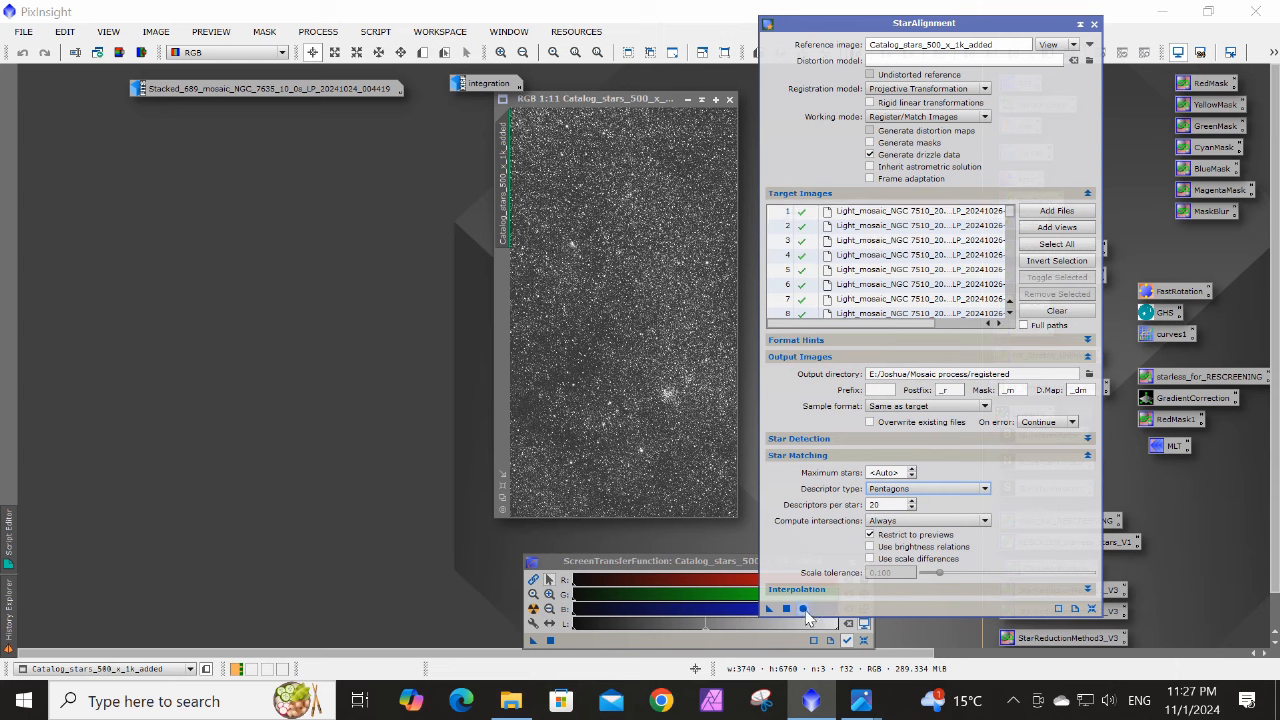
click(1094, 24)
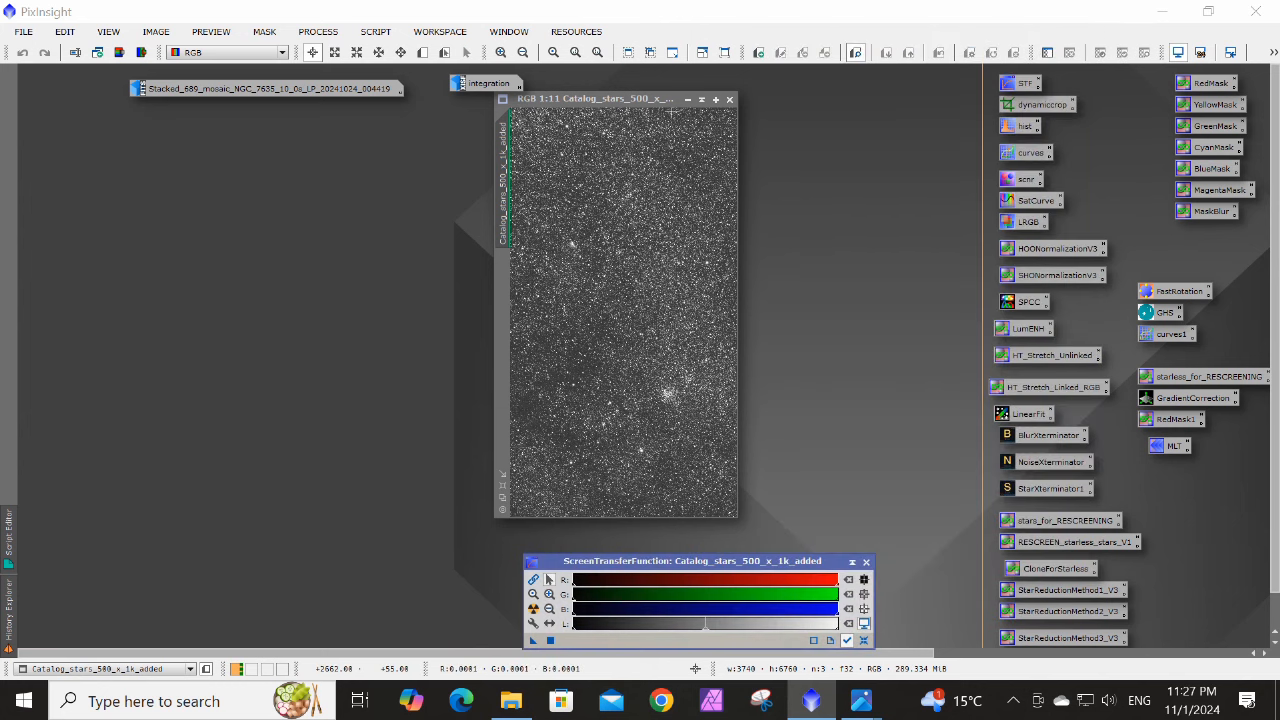
drag(638, 100, 706, 90)
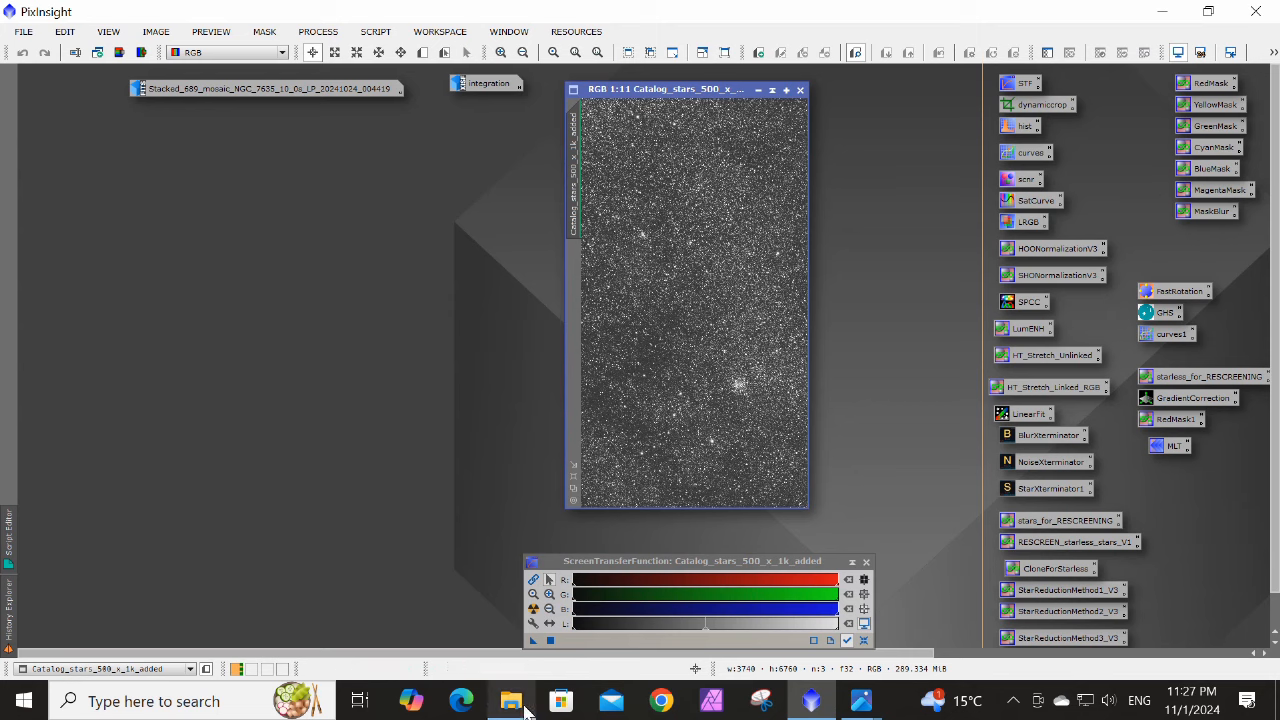
Reposition the catalog star image on the workspace and reopen the StarAlignment process
mouse_move(527, 708)
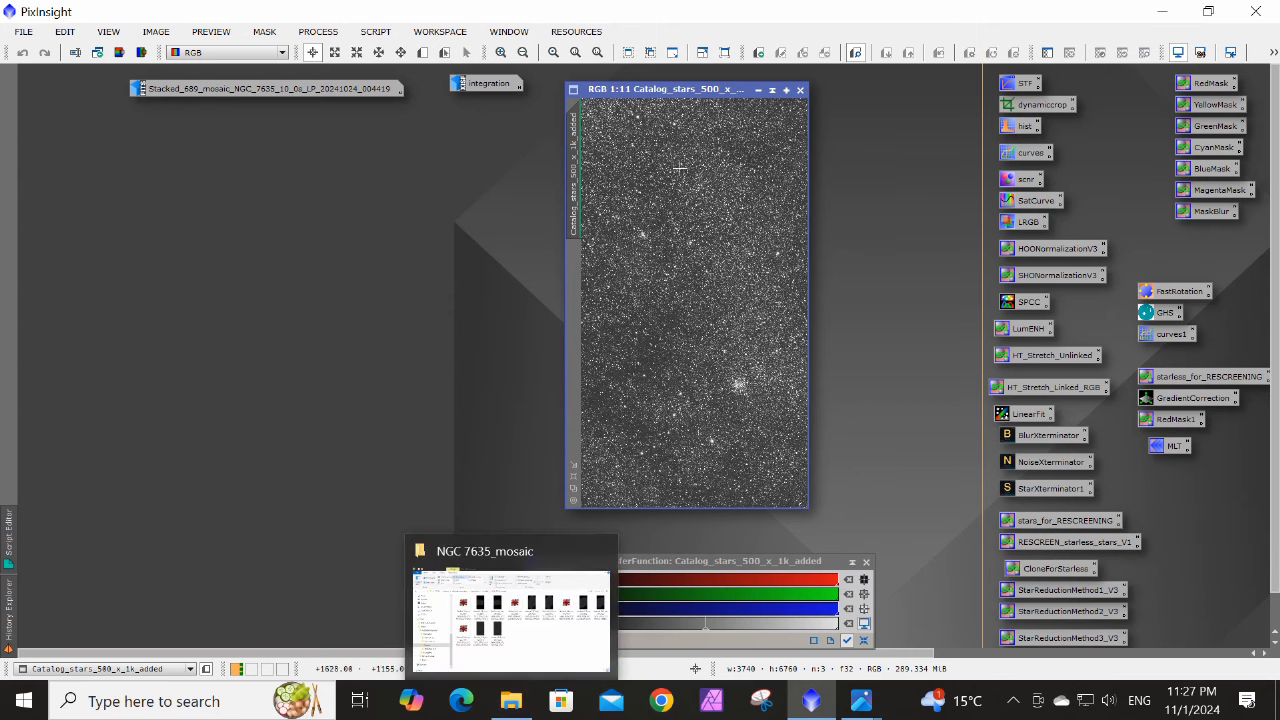
drag(680, 90, 510, 108)
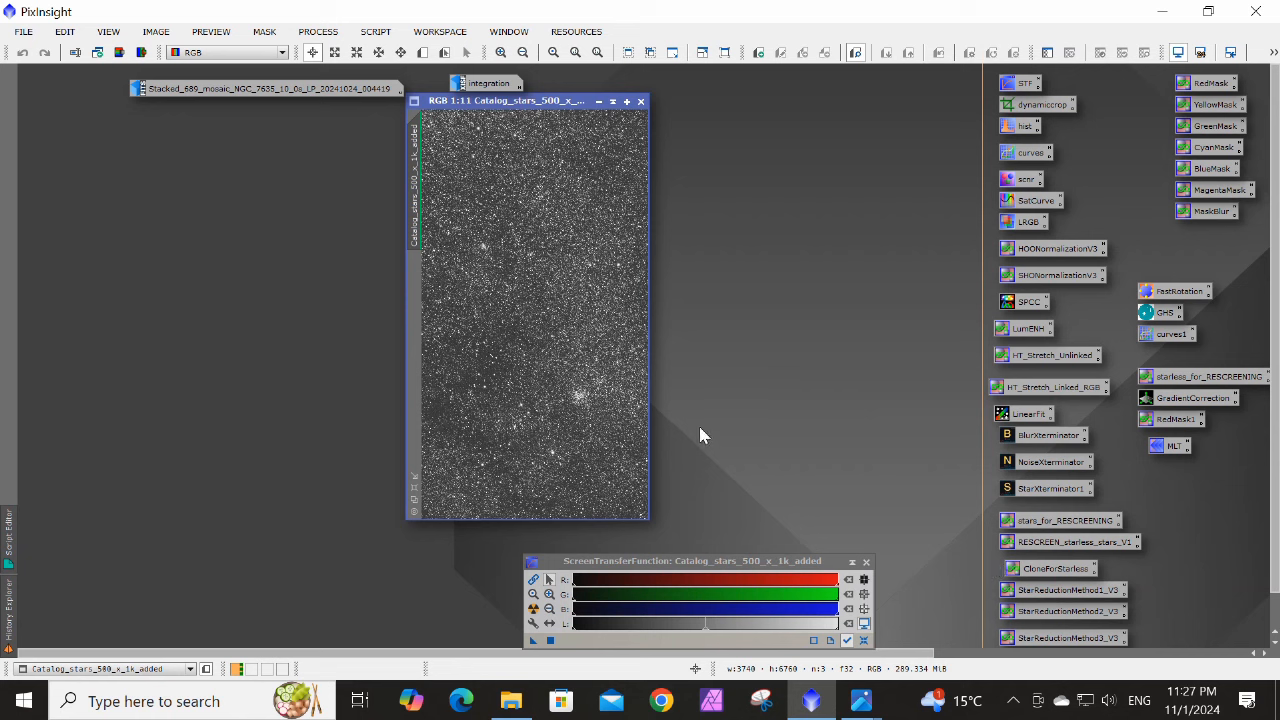
click(511, 701)
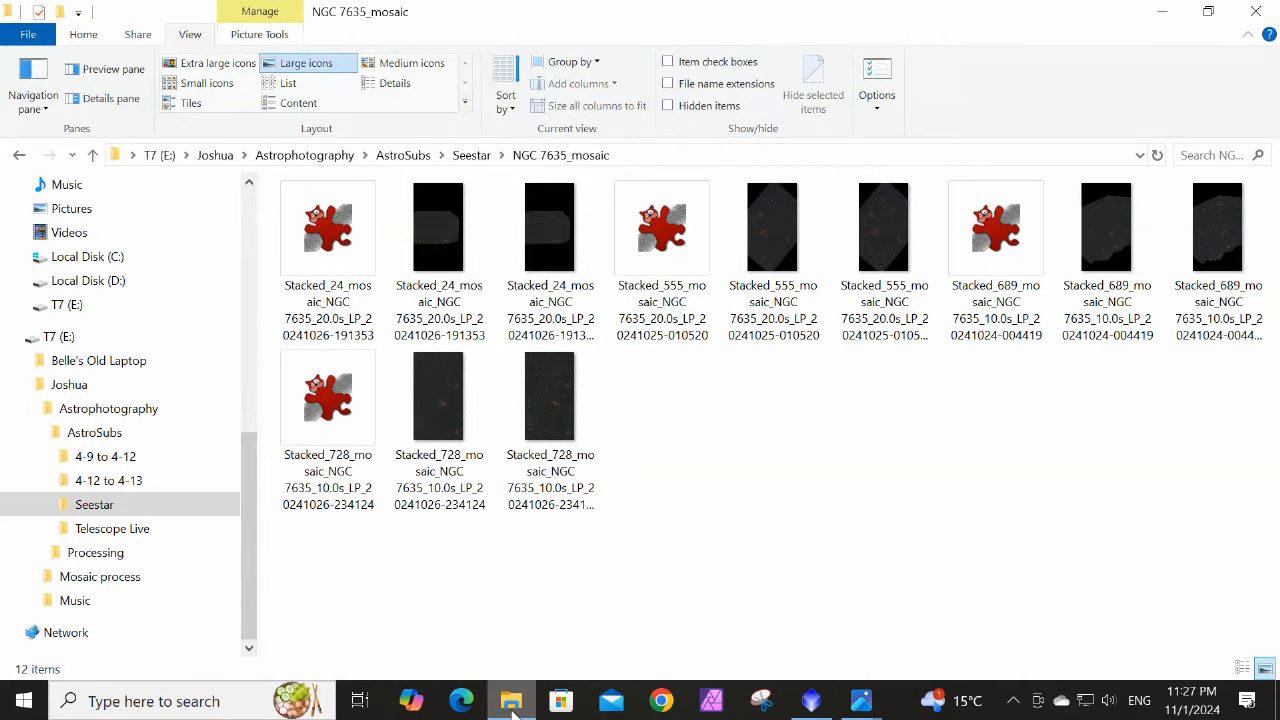
click(511, 701)
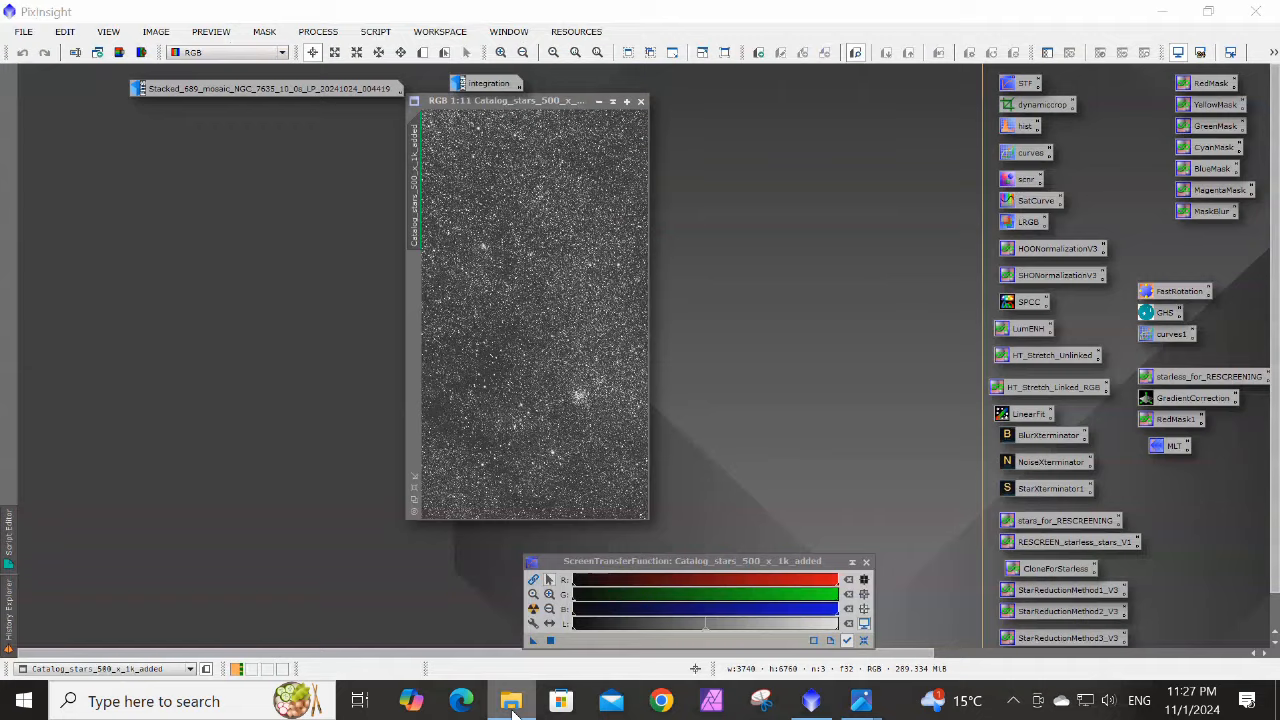
click(335, 32)
mouse_move(388, 14)
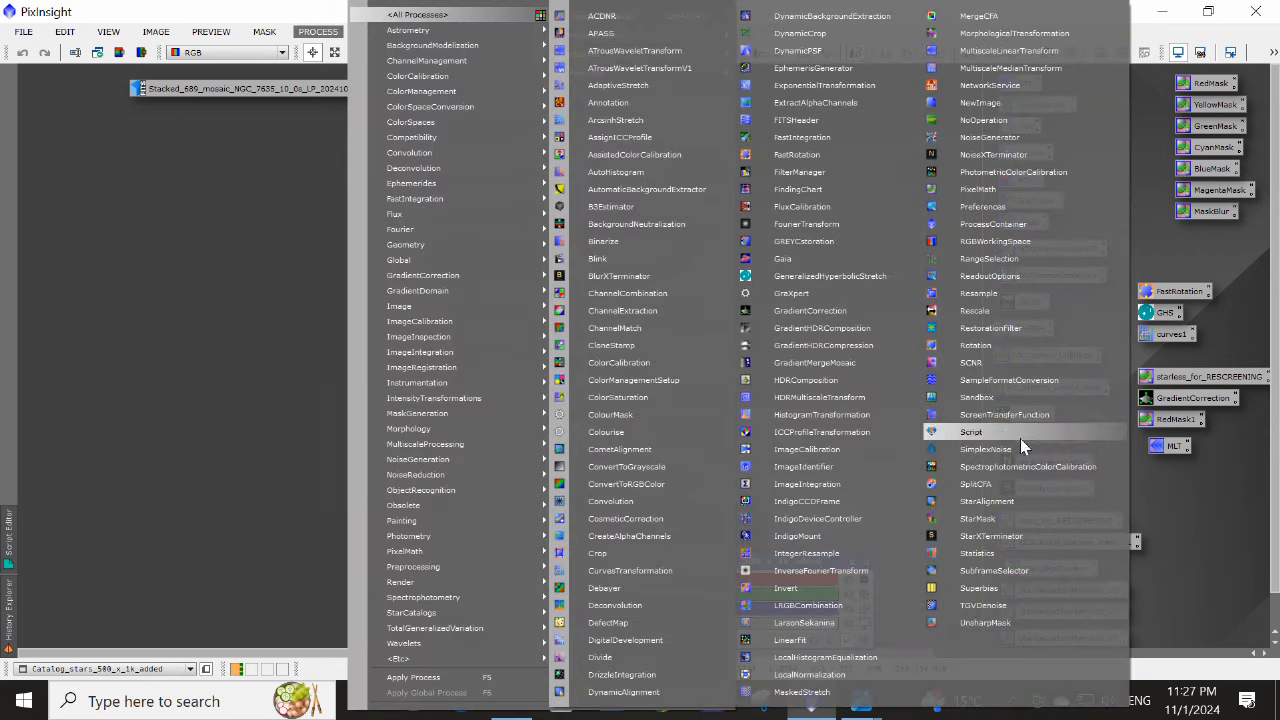
click(1002, 504)
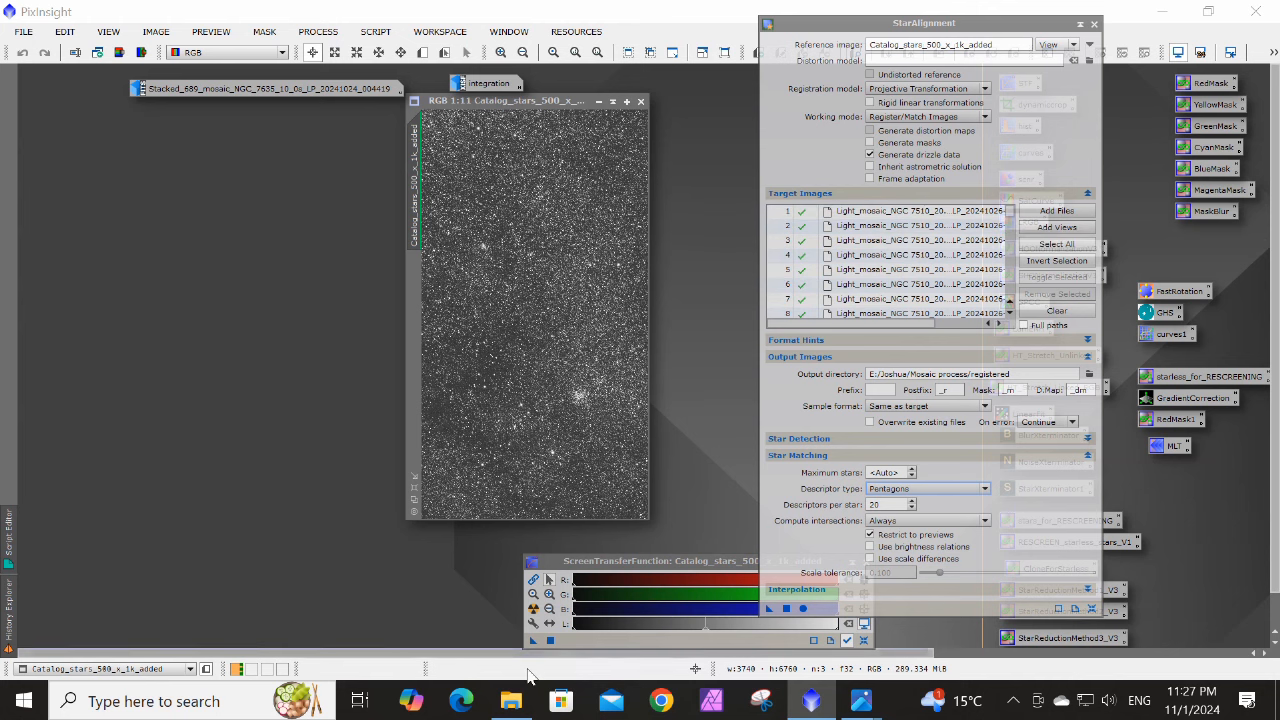
Switch to File Explorer and open the Documents folder under This PC
click(505, 698)
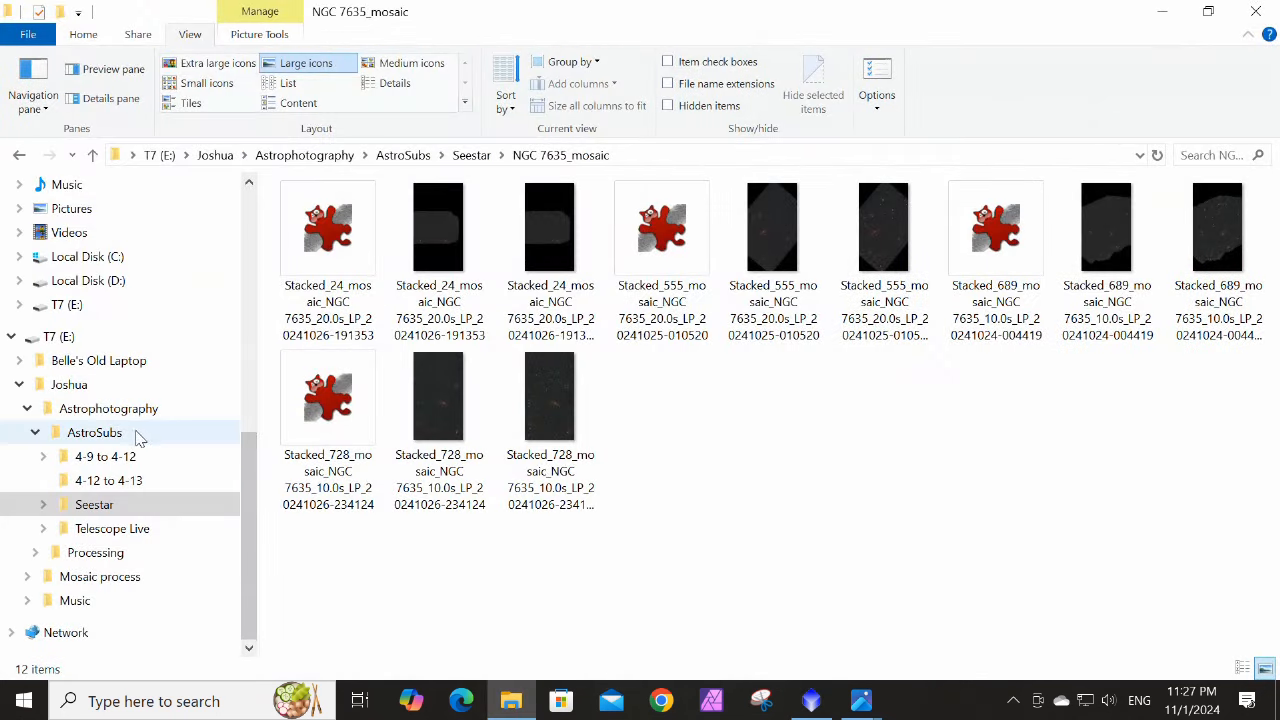
scroll(140, 515, up, 1)
scroll(140, 515, up, 5)
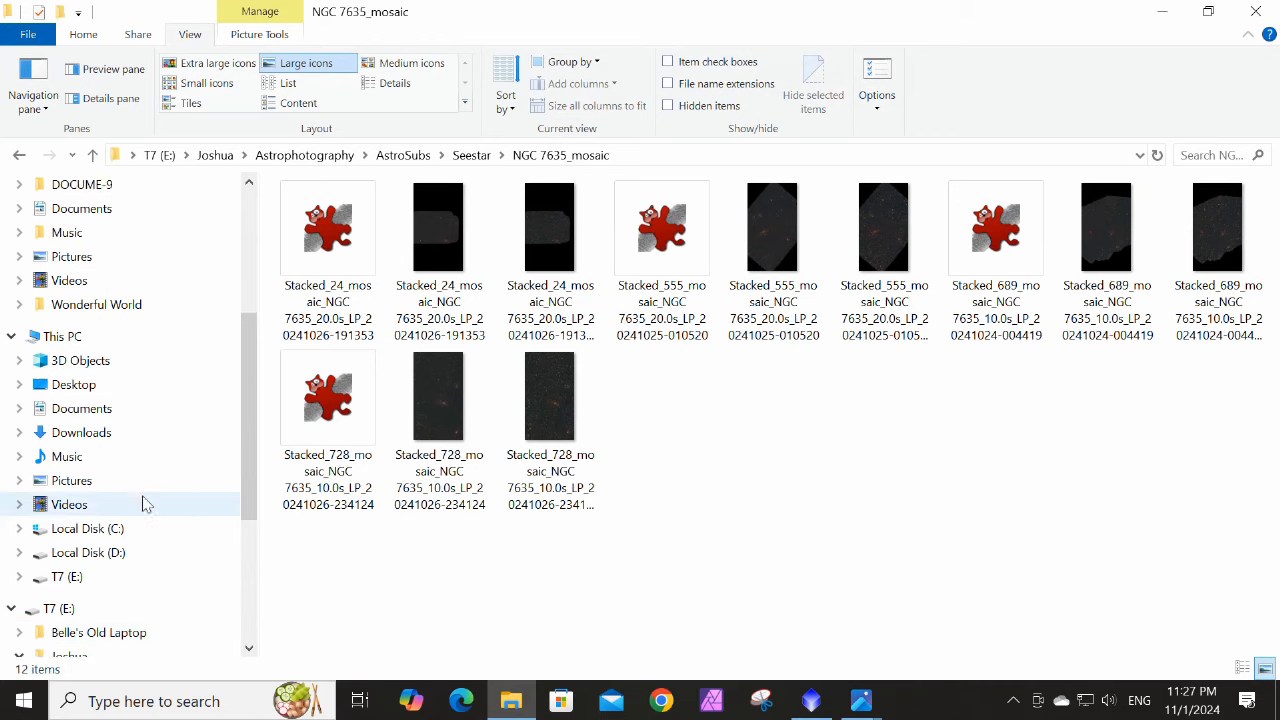
scroll(140, 503, up, 3)
scroll(140, 500, down, 4)
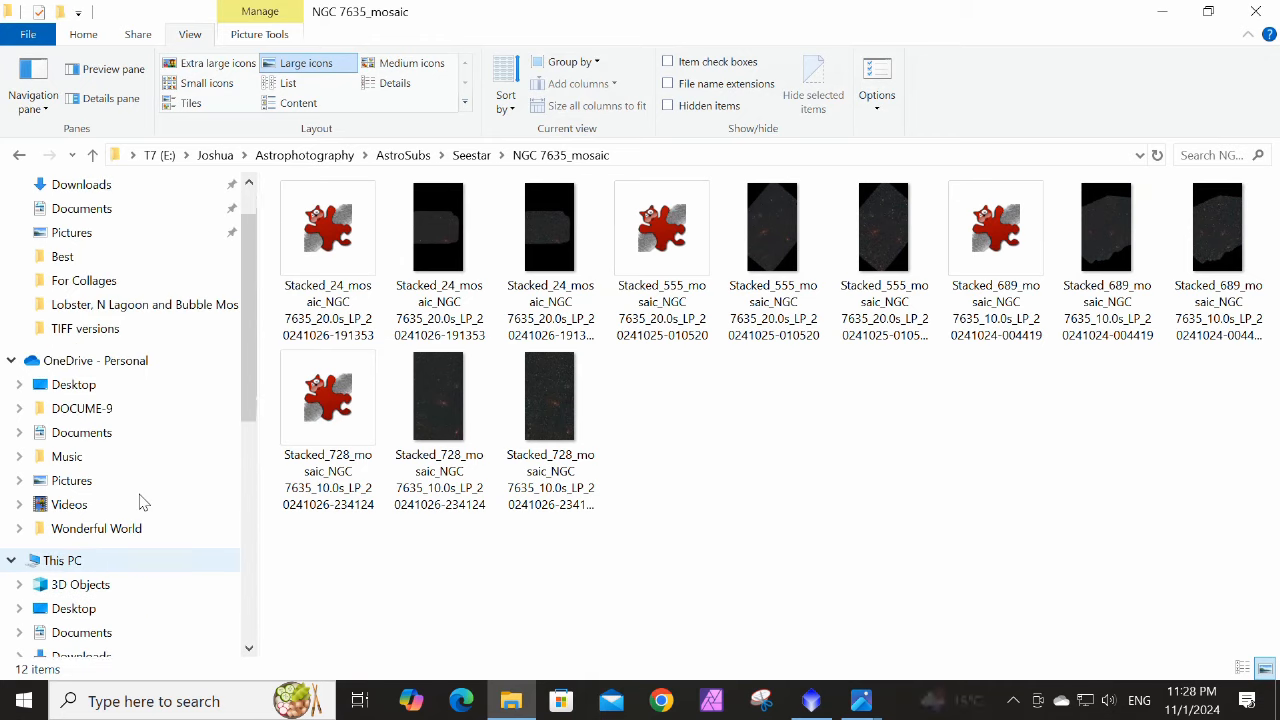
scroll(137, 425, down, 3)
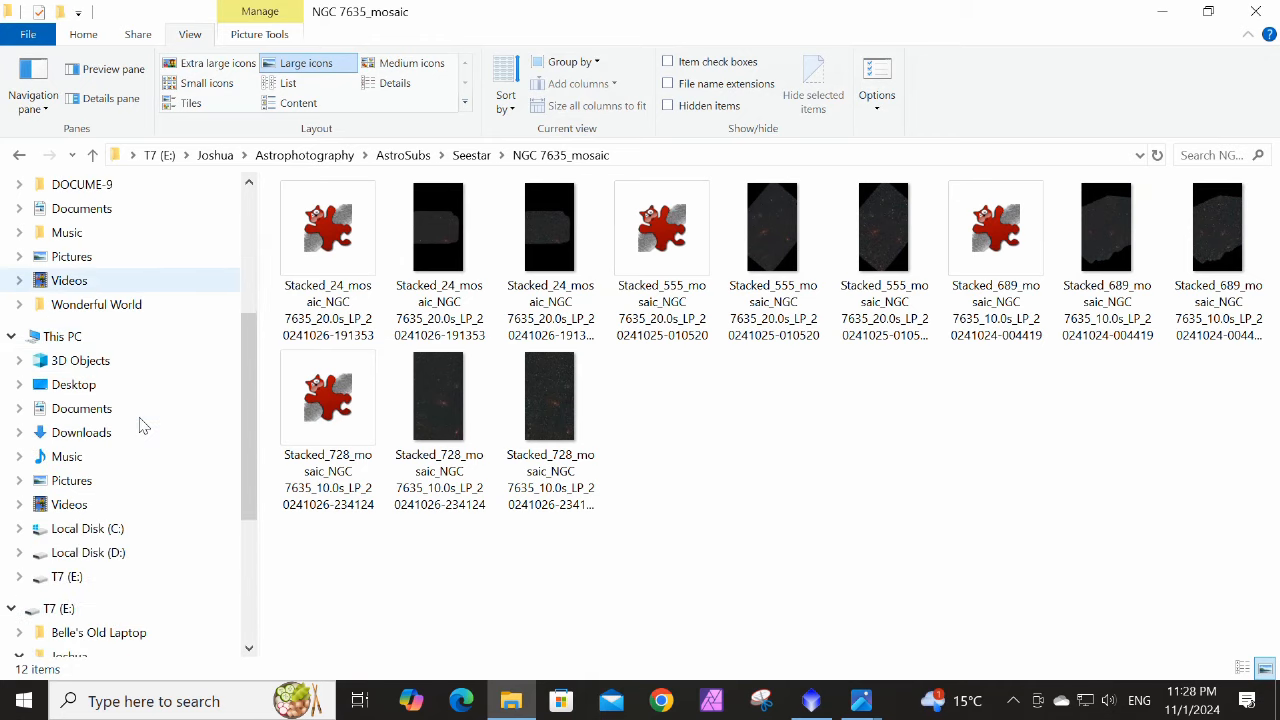
scroll(140, 425, down, 2)
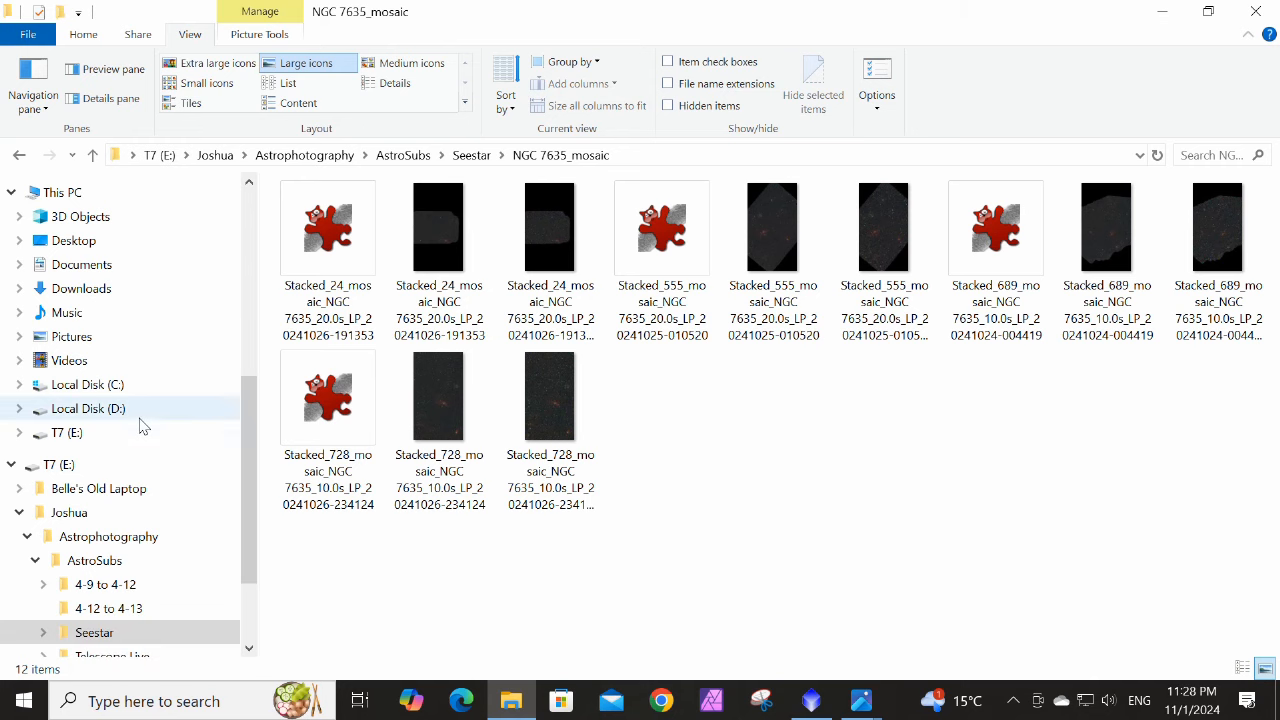
scroll(115, 438, up, 1)
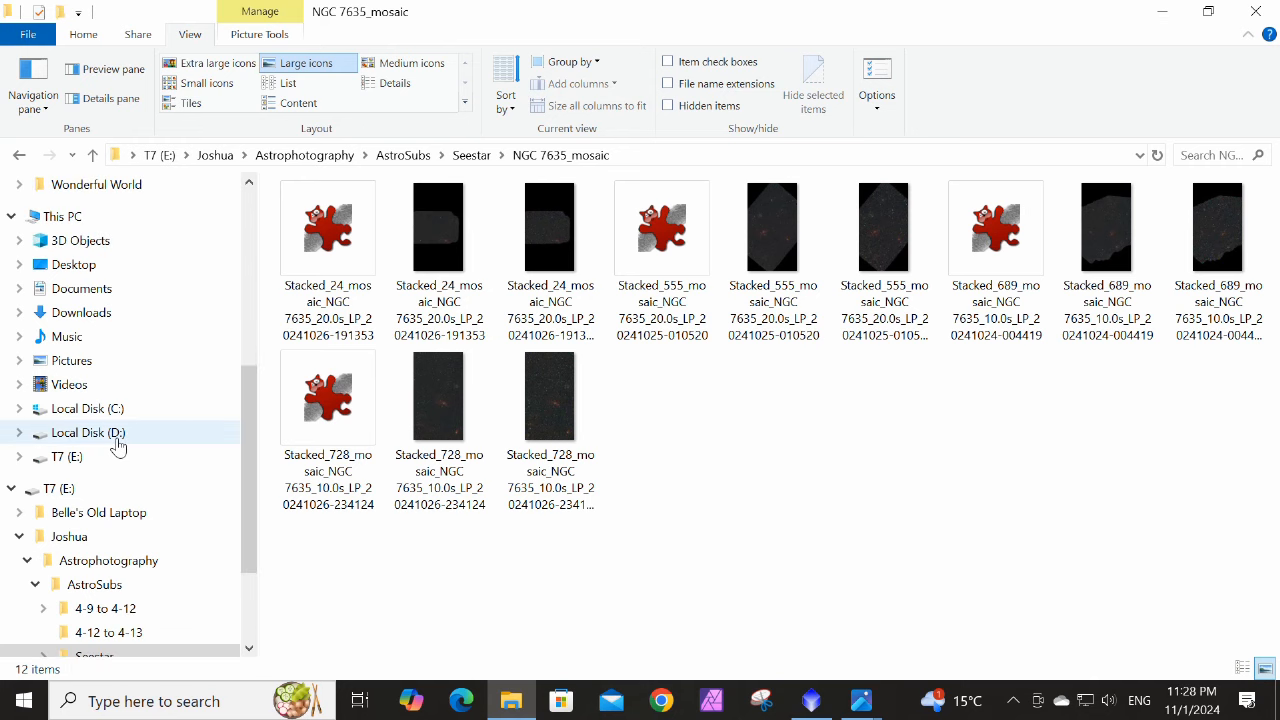
scroll(88, 368, up, 4)
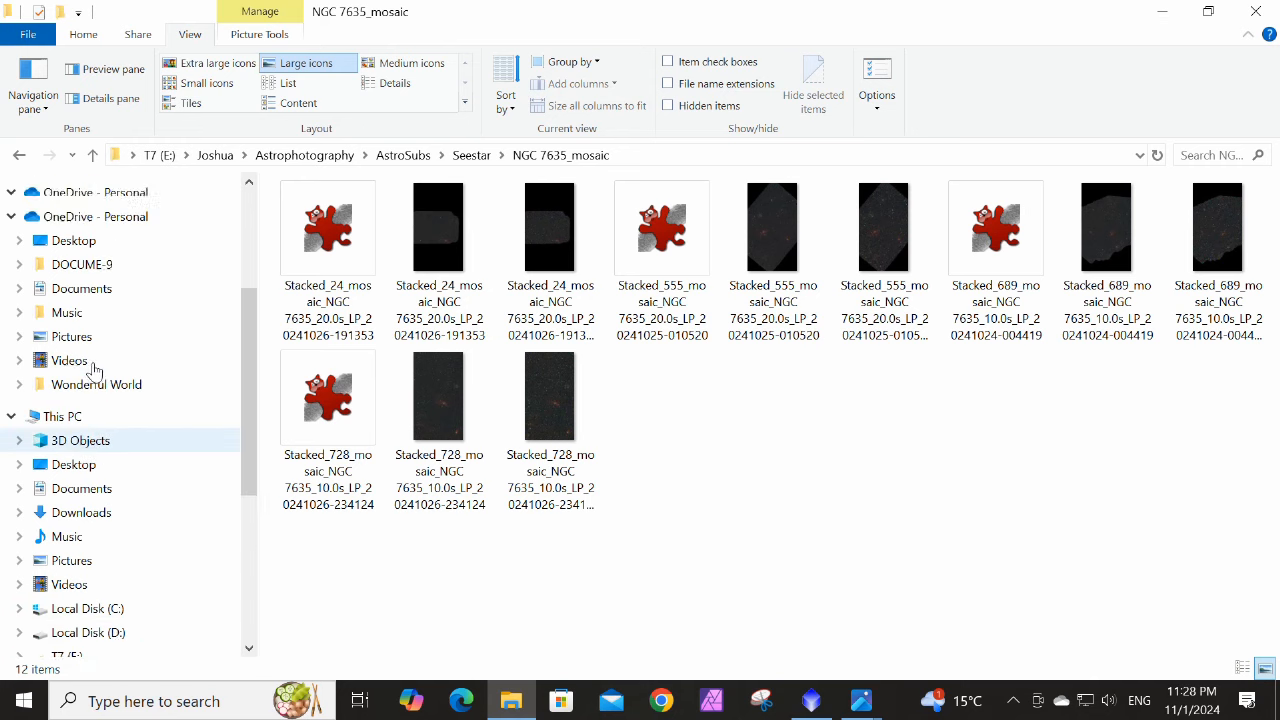
scroll(100, 440, down, 2)
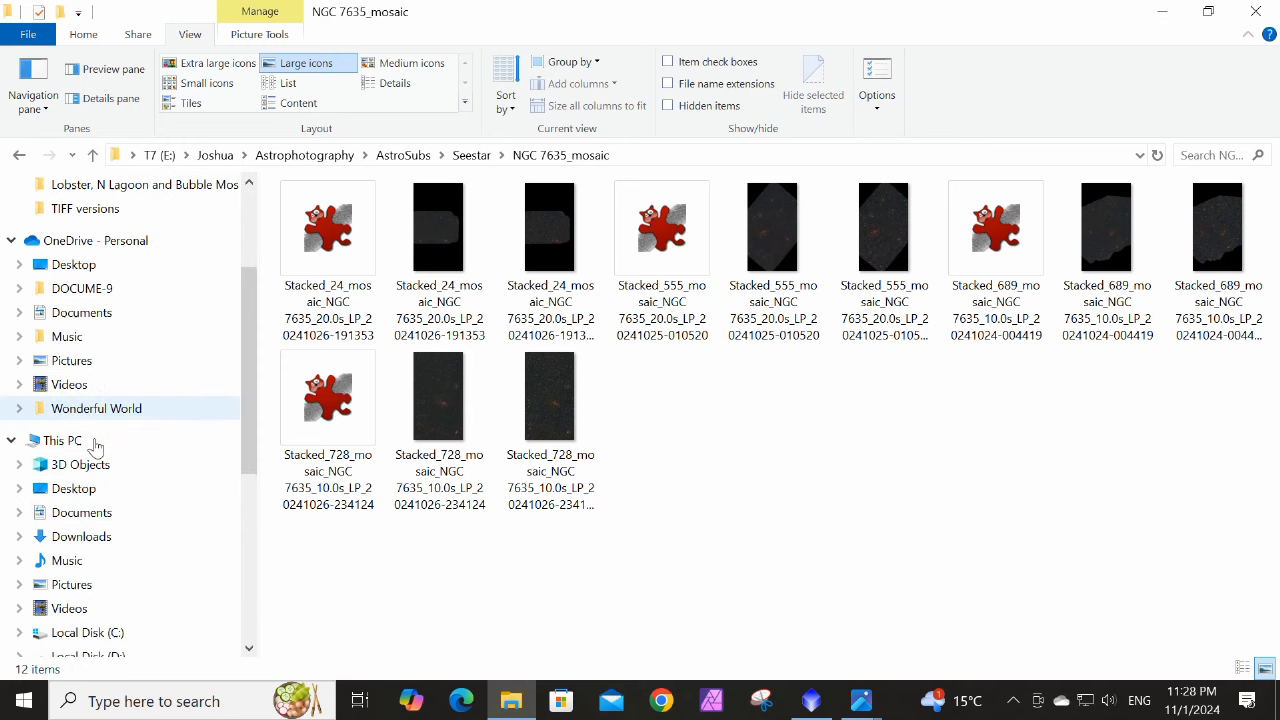
click(88, 492)
click(84, 466)
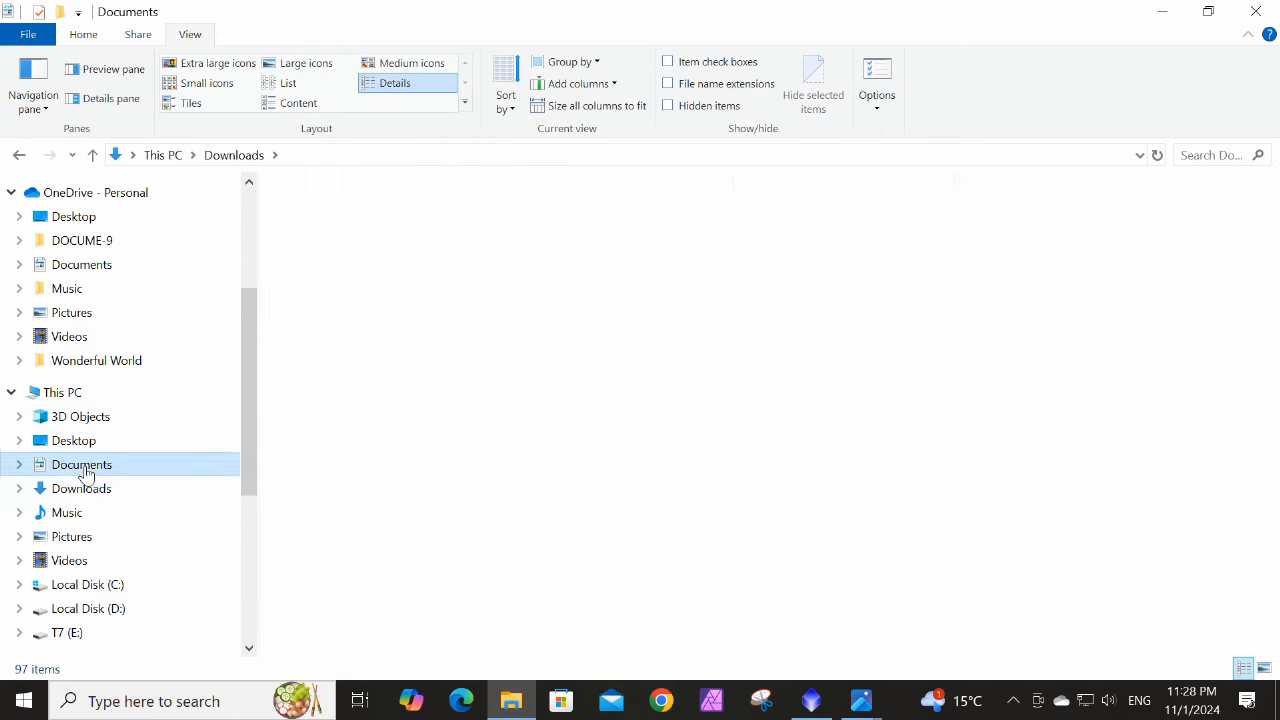
Open the registered1 folder inside Astrophotography > Processing > Pixinsight to view the registered frames
double_click(332, 220)
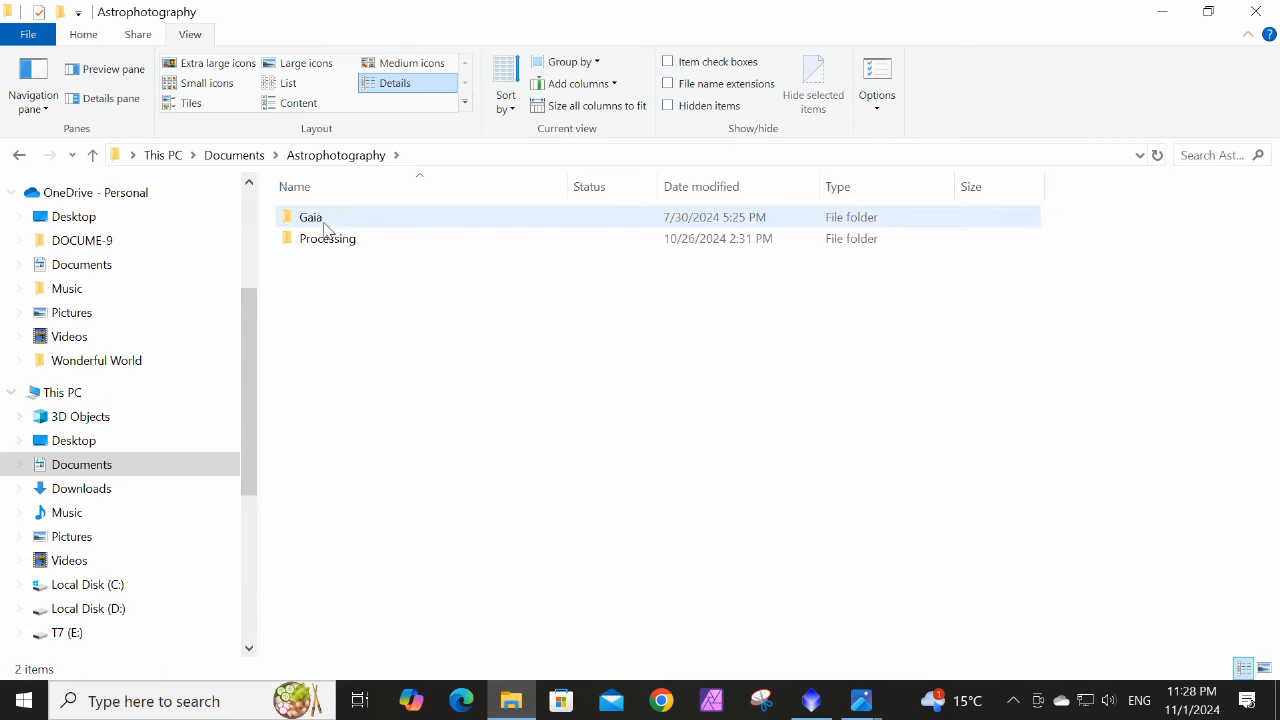
double_click(325, 240)
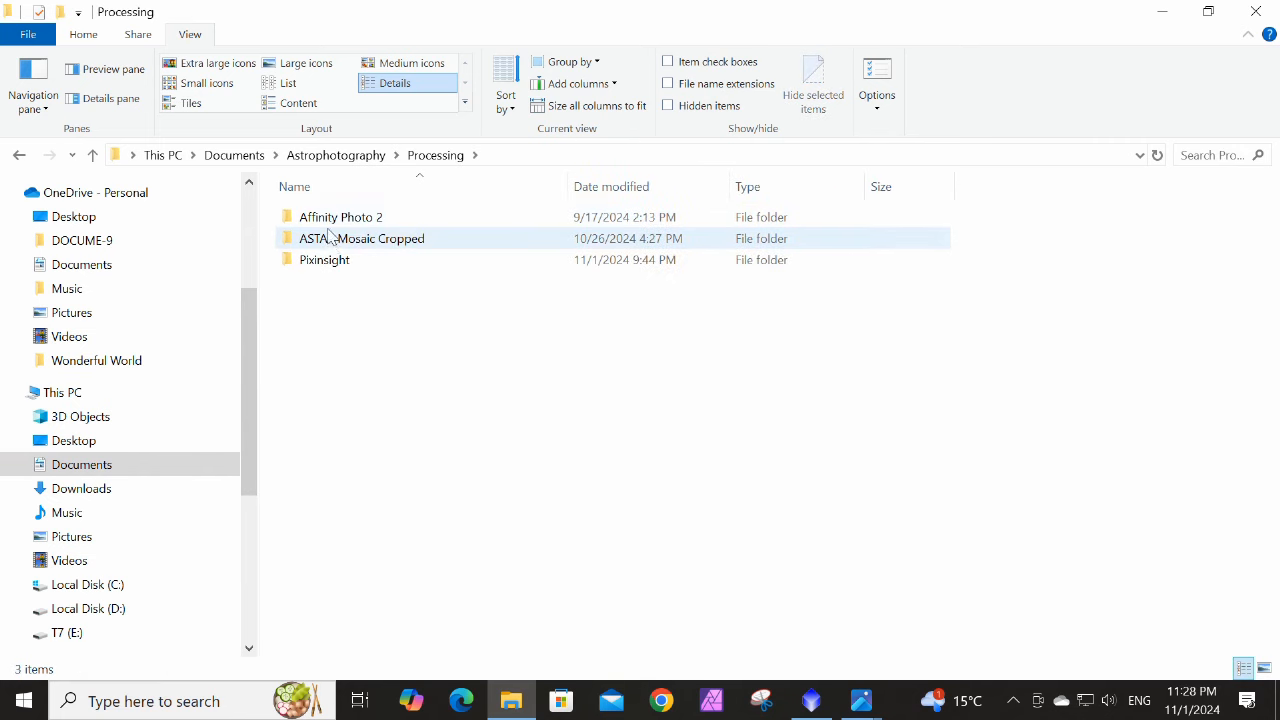
click(329, 266)
double_click(329, 268)
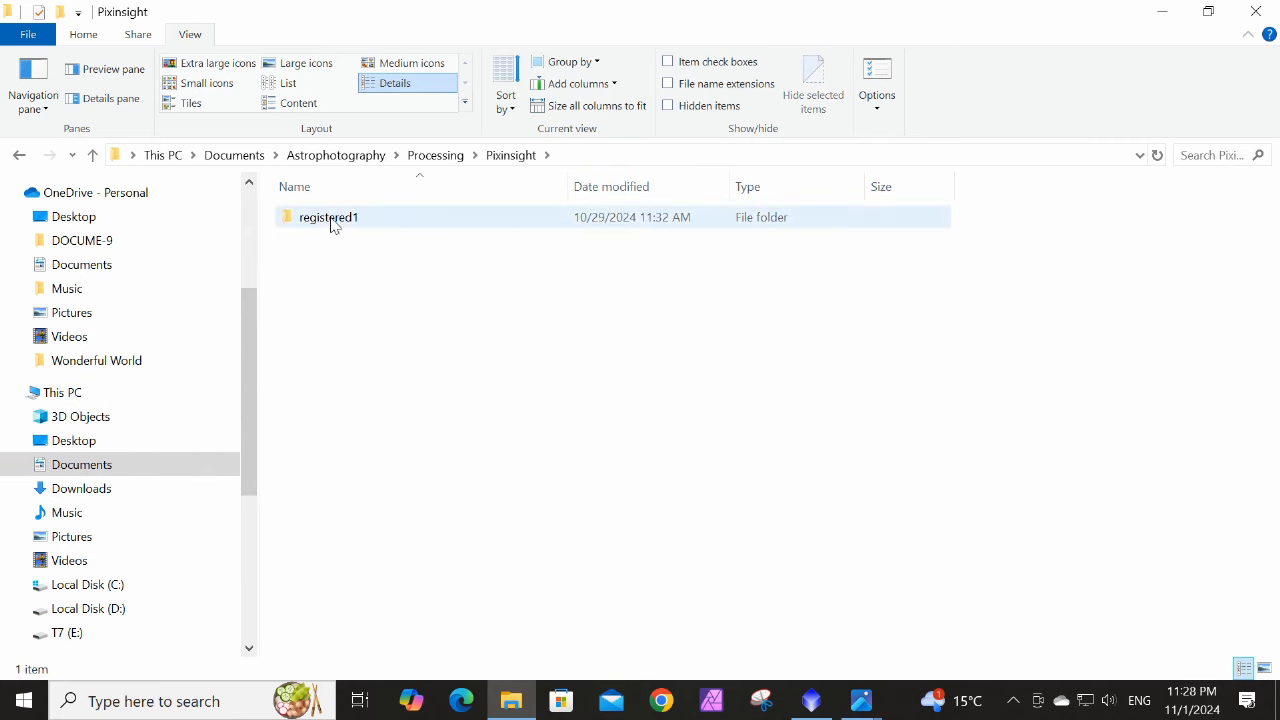
double_click(330, 222)
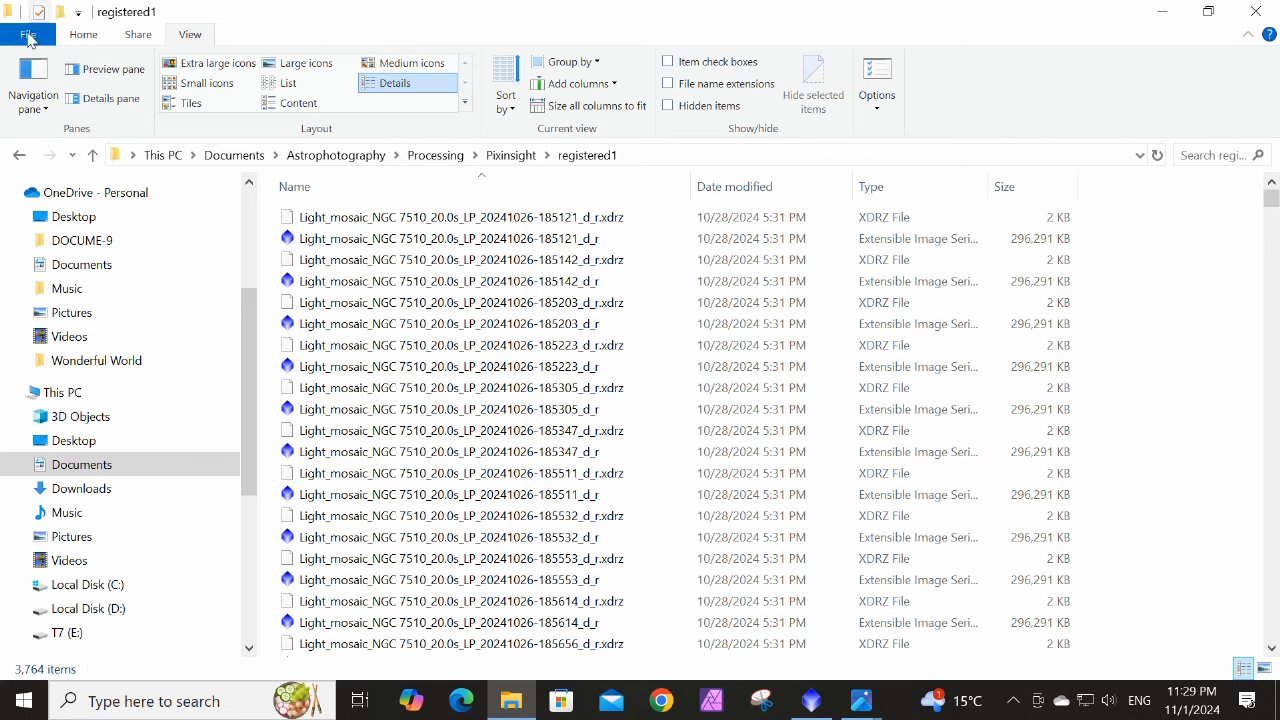
Go back to the Pixinsight folder and check the registered1 folder's size in its properties
click(94, 156)
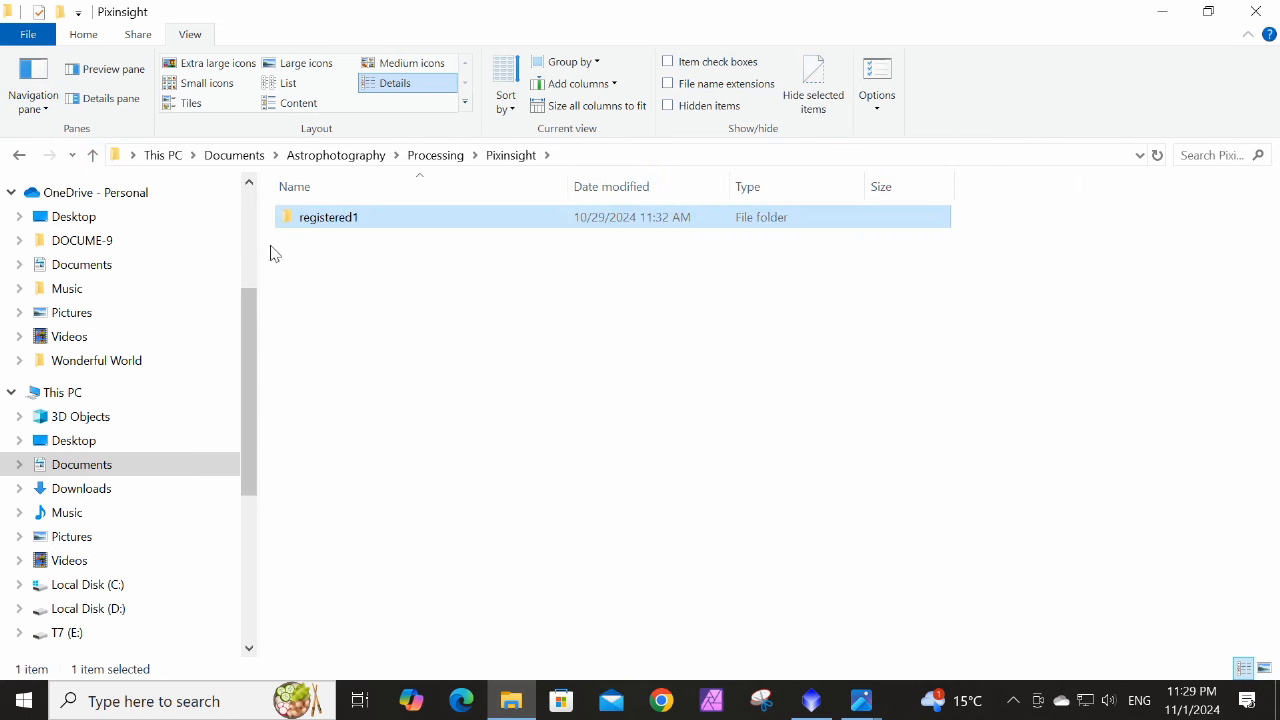
right_click(316, 225)
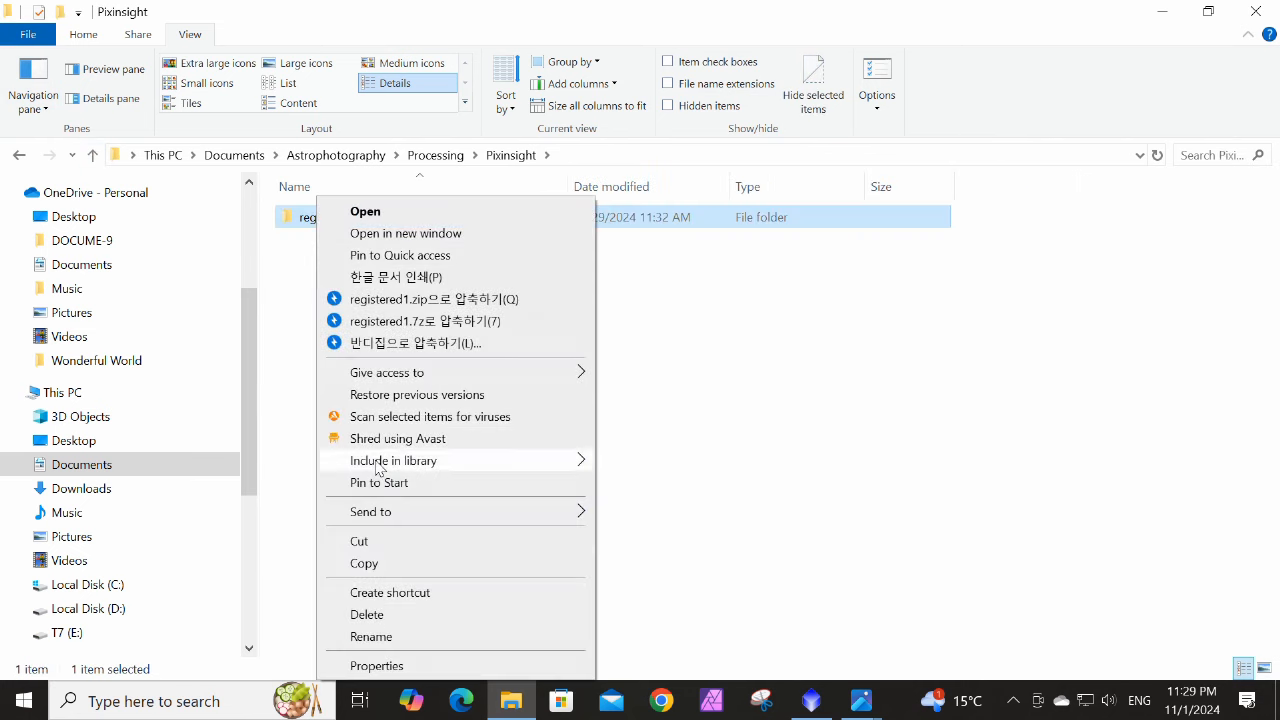
click(380, 665)
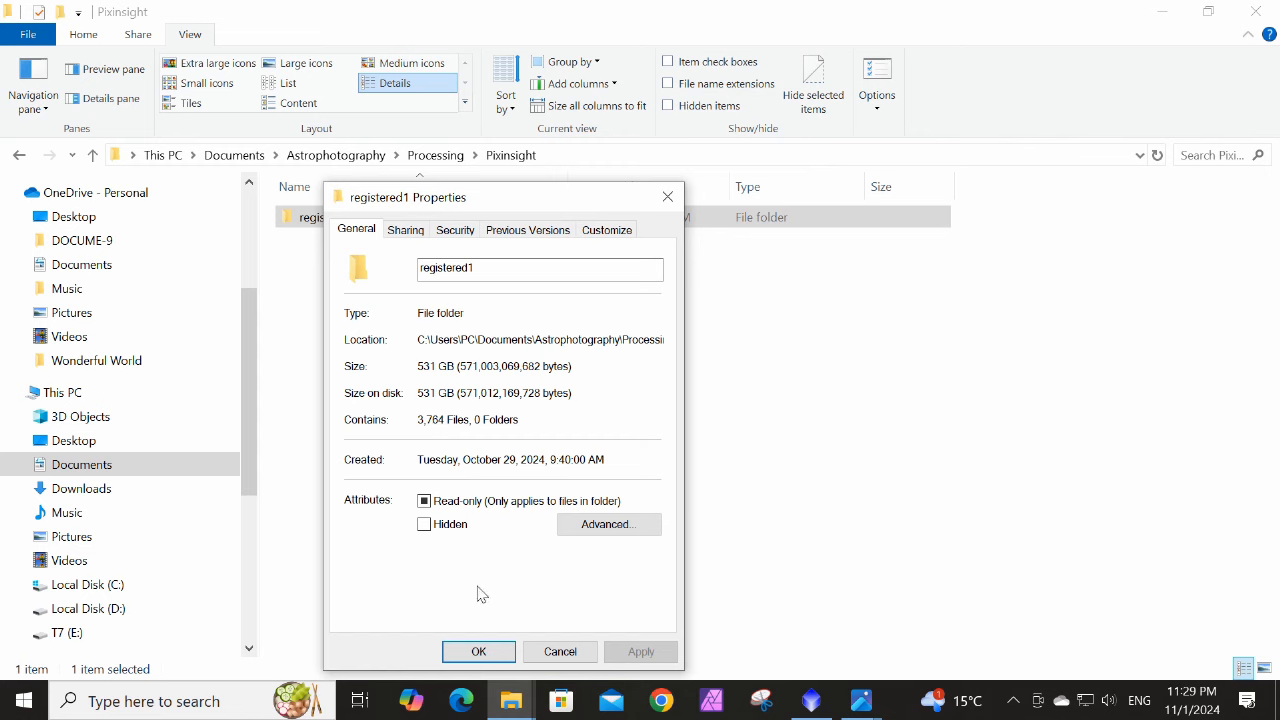
click(476, 651)
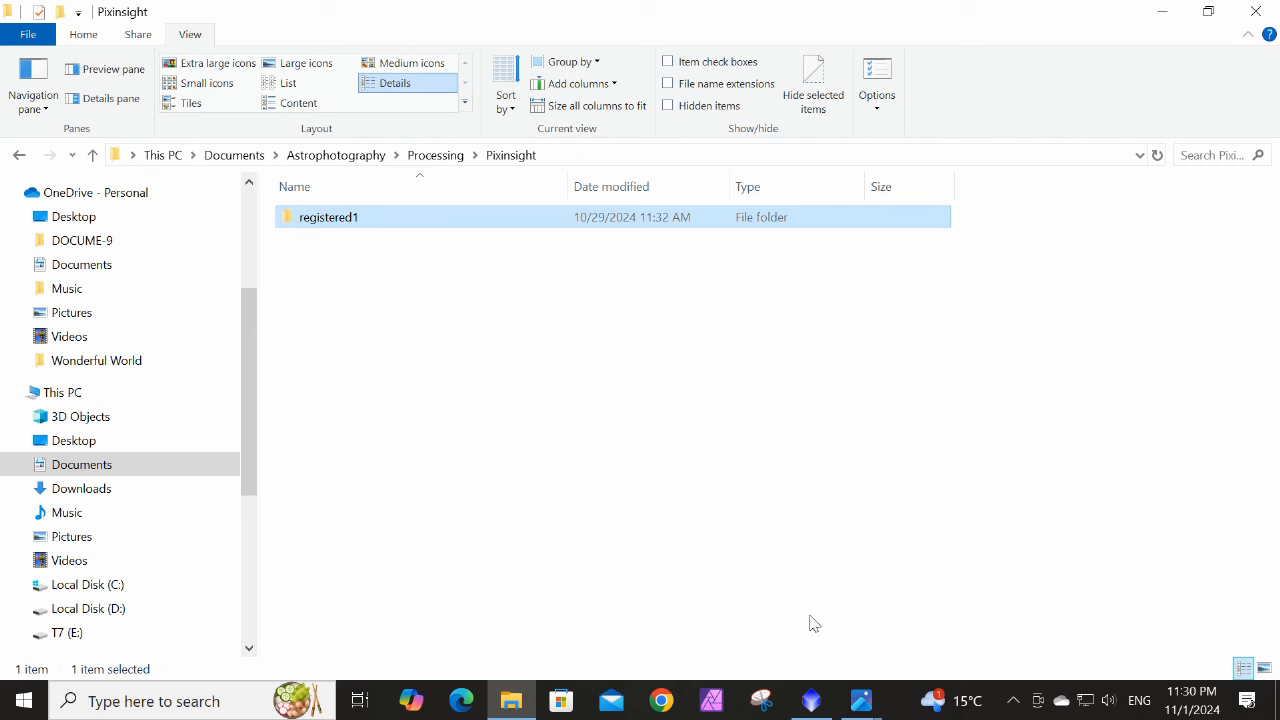
Return to PixInsight, close StarAlignment, and restore the integration image beside the catalog star image for comparison
click(812, 699)
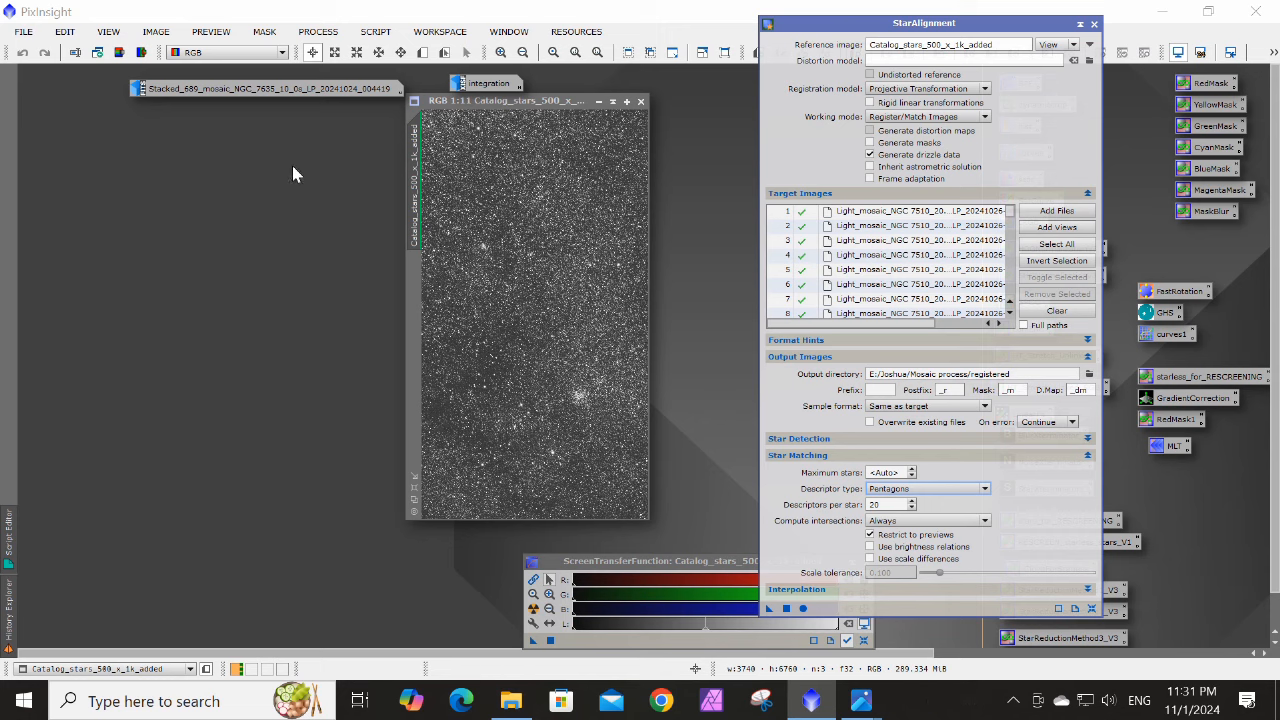
click(1094, 23)
double_click(486, 84)
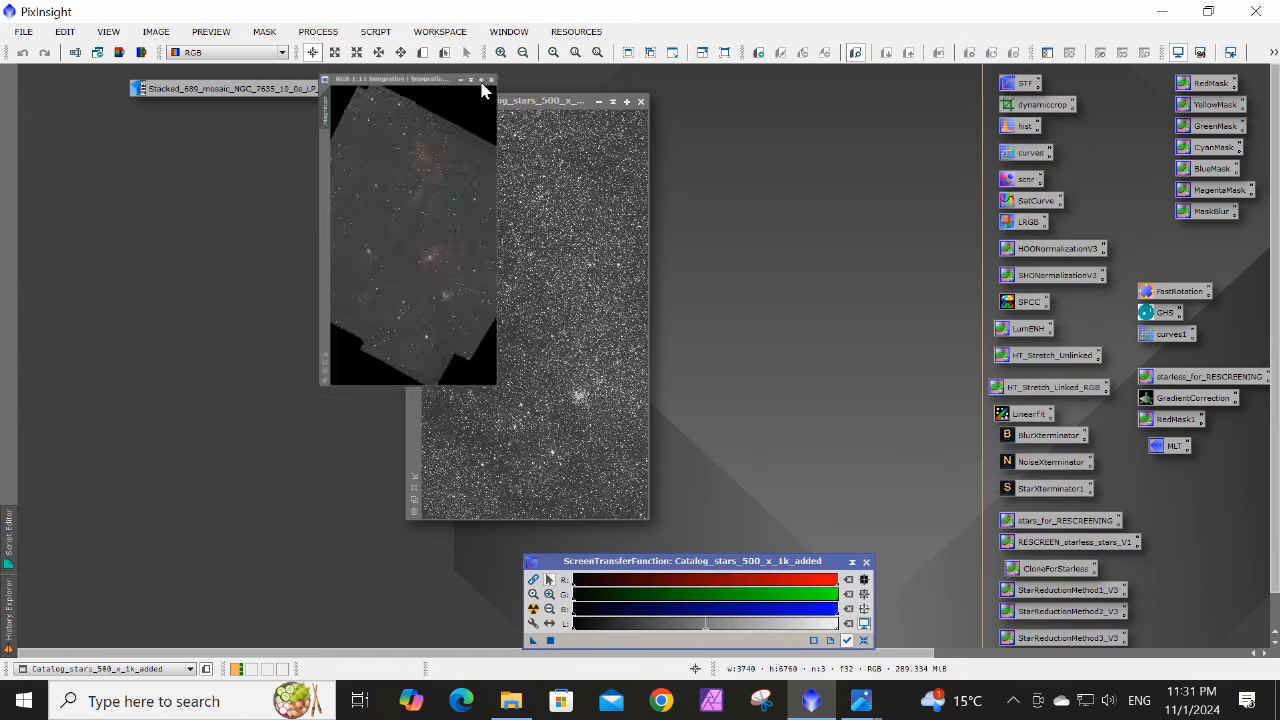
drag(562, 102, 837, 72)
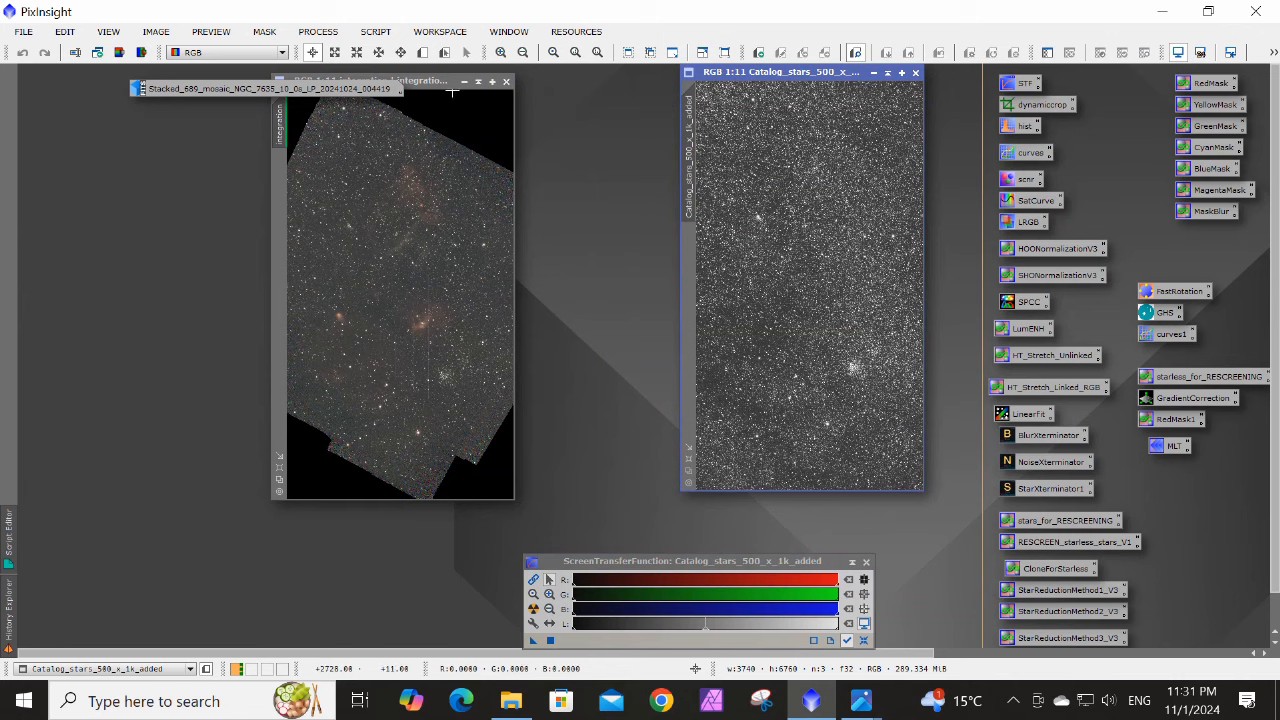
drag(443, 90, 532, 110)
drag(290, 88, 195, 89)
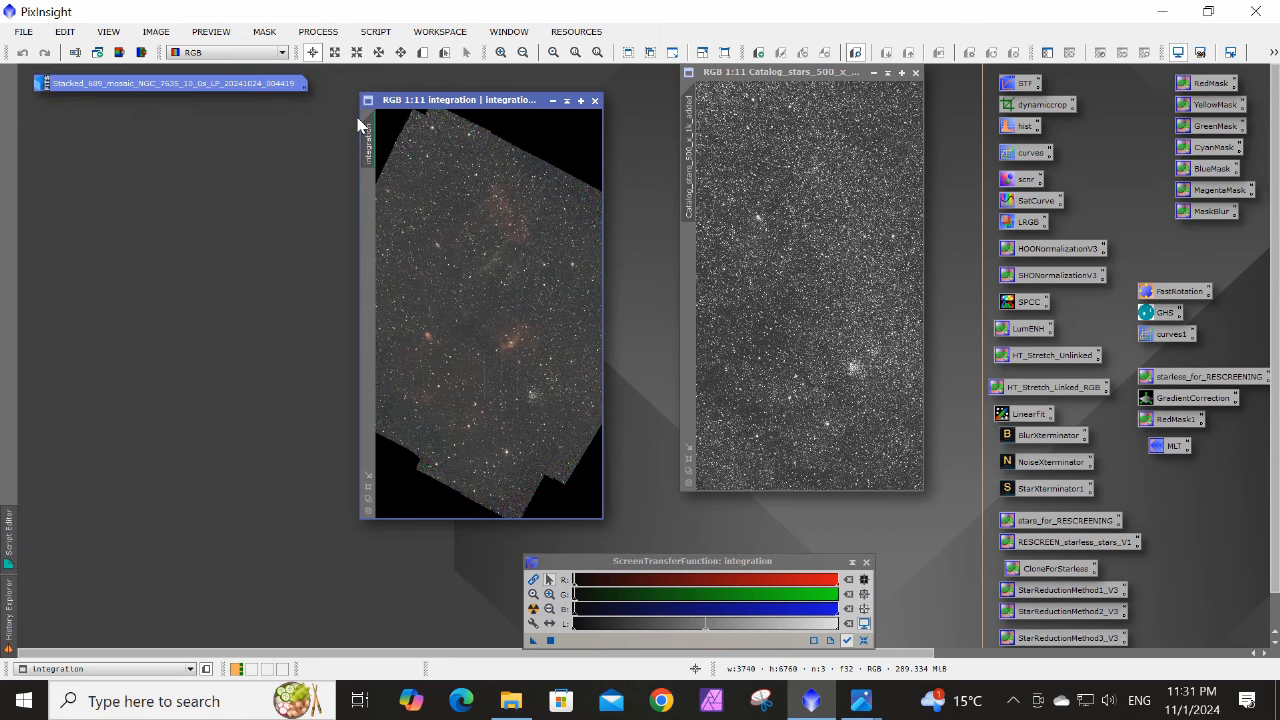
drag(477, 98, 486, 98)
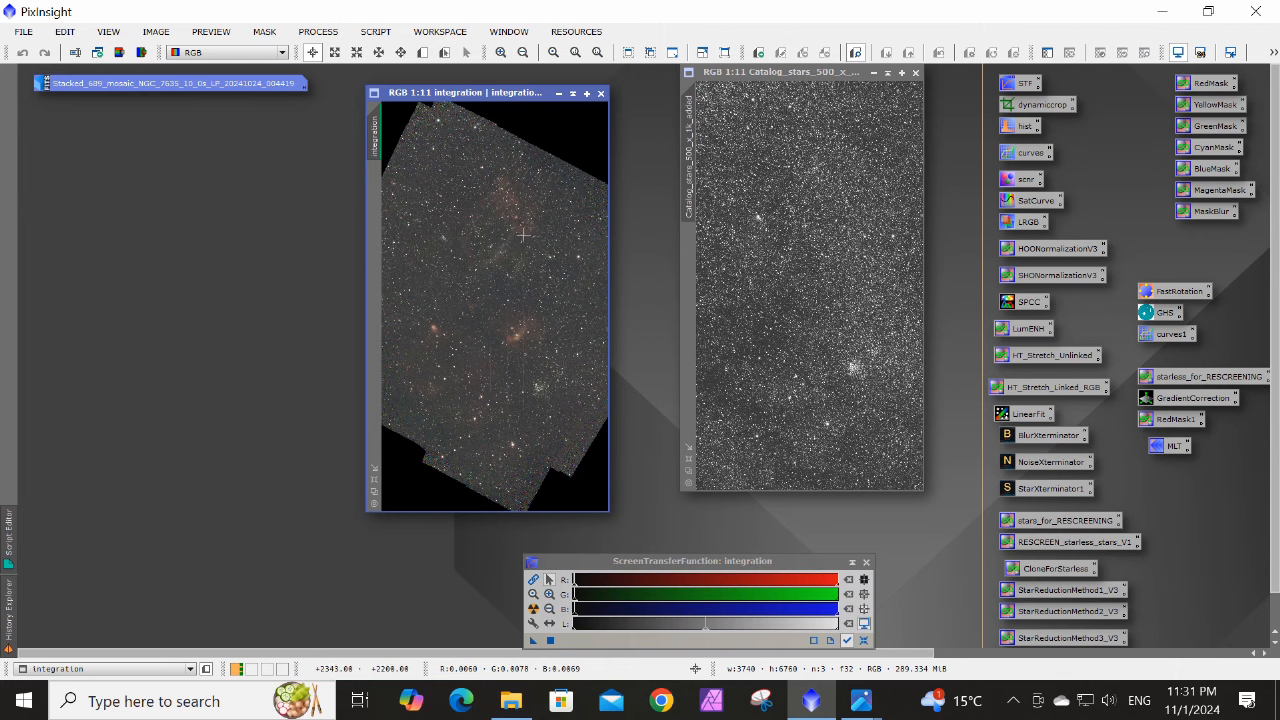
scroll(516, 220, down, 1)
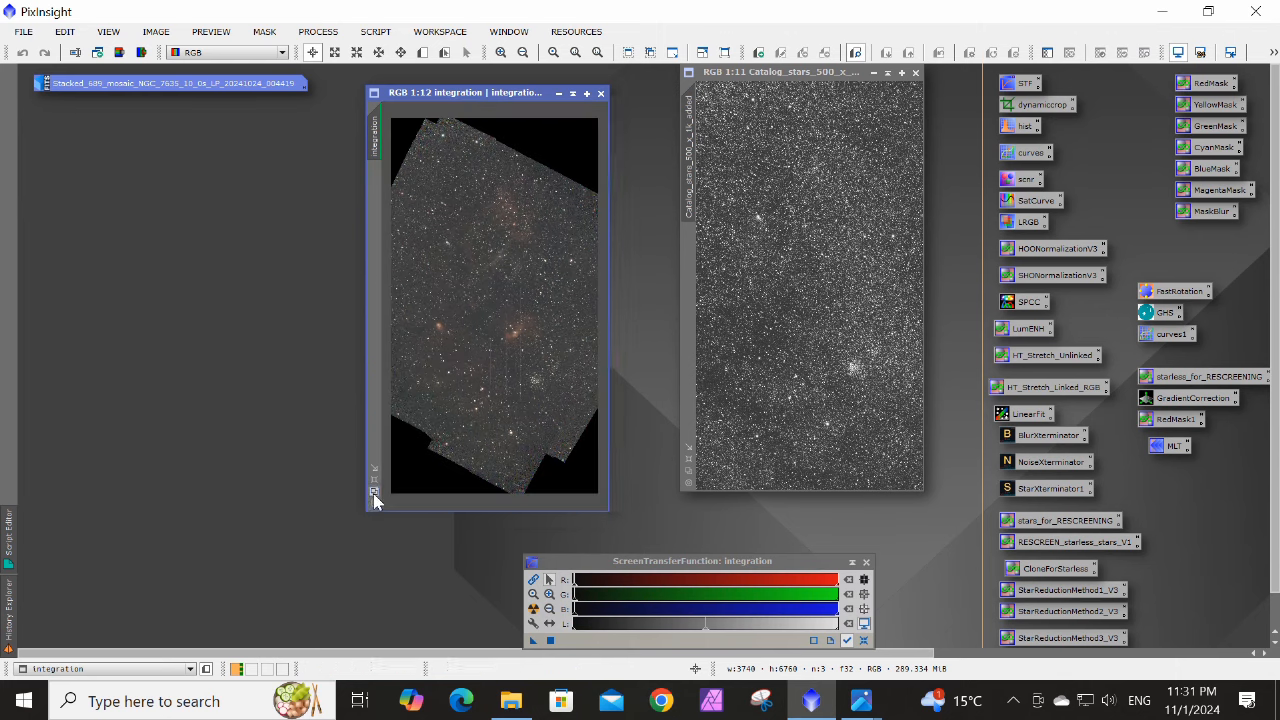
scroll(470, 321, up, 2)
scroll(470, 321, up, 3)
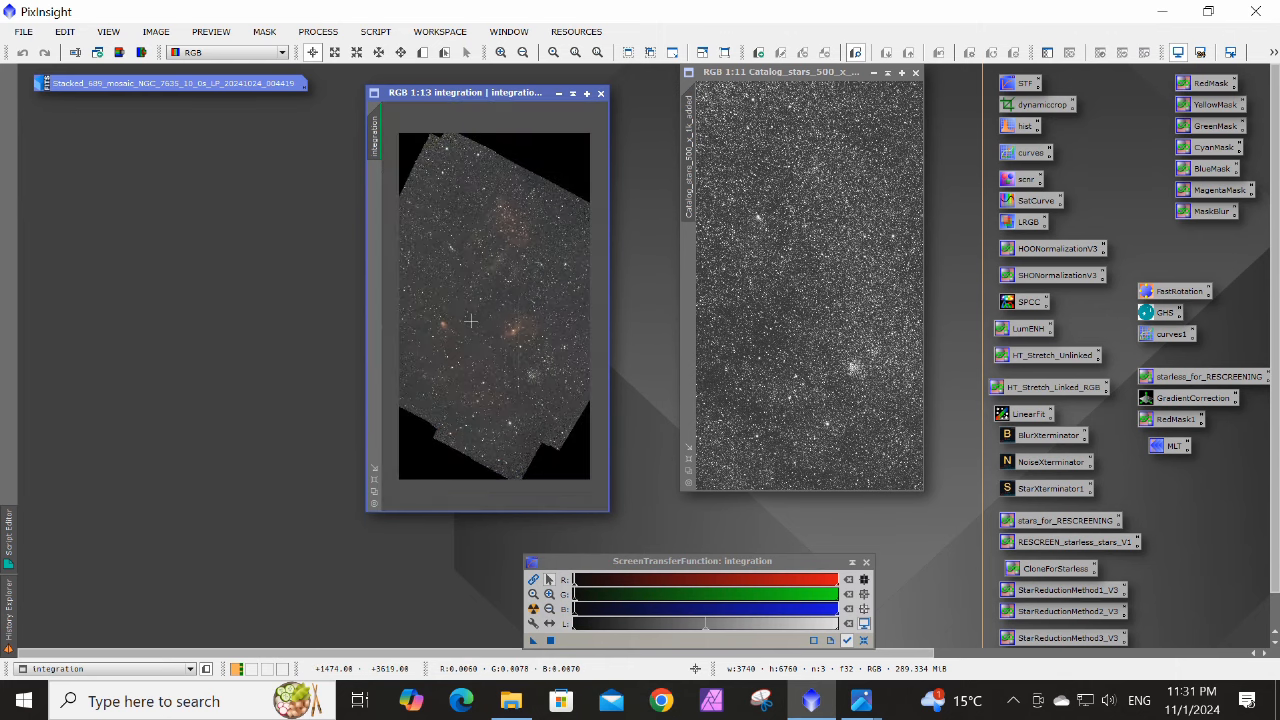
scroll(470, 321, down, 2)
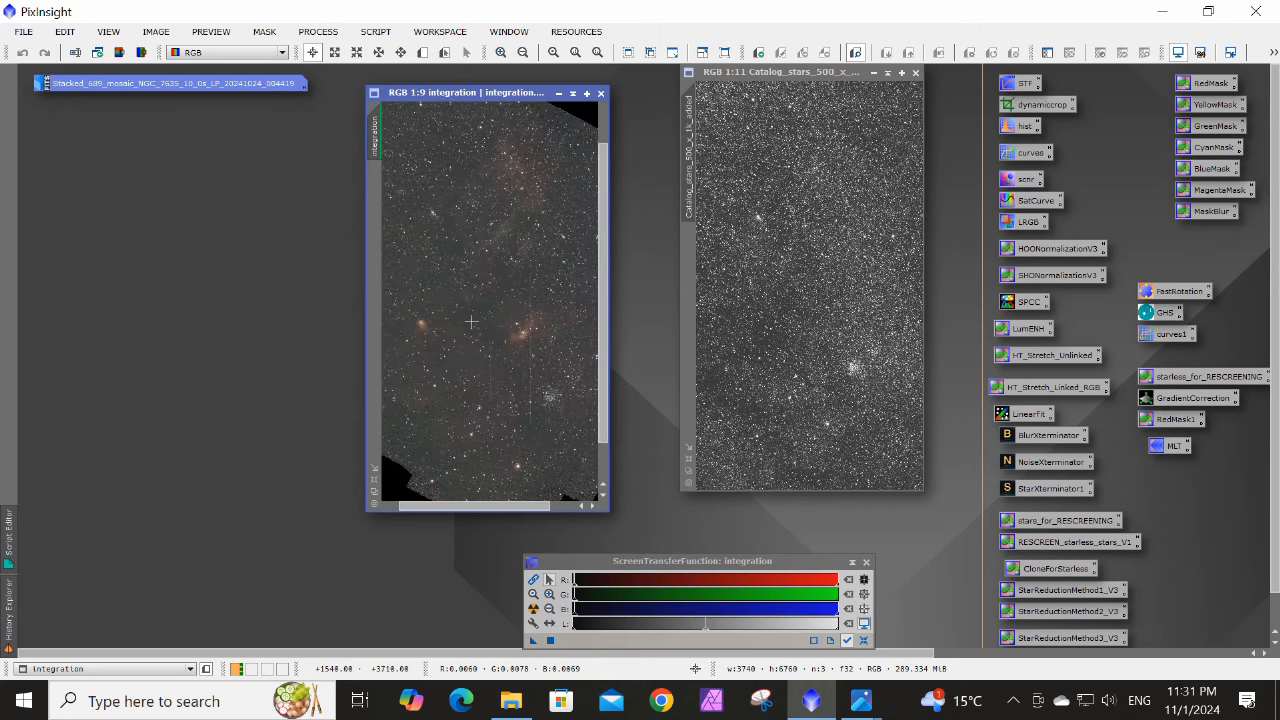
Switch to File Explorer, open the Astrophotography > Processing folder on the T7 (E:) drive, and return to PixInsight
click(511, 701)
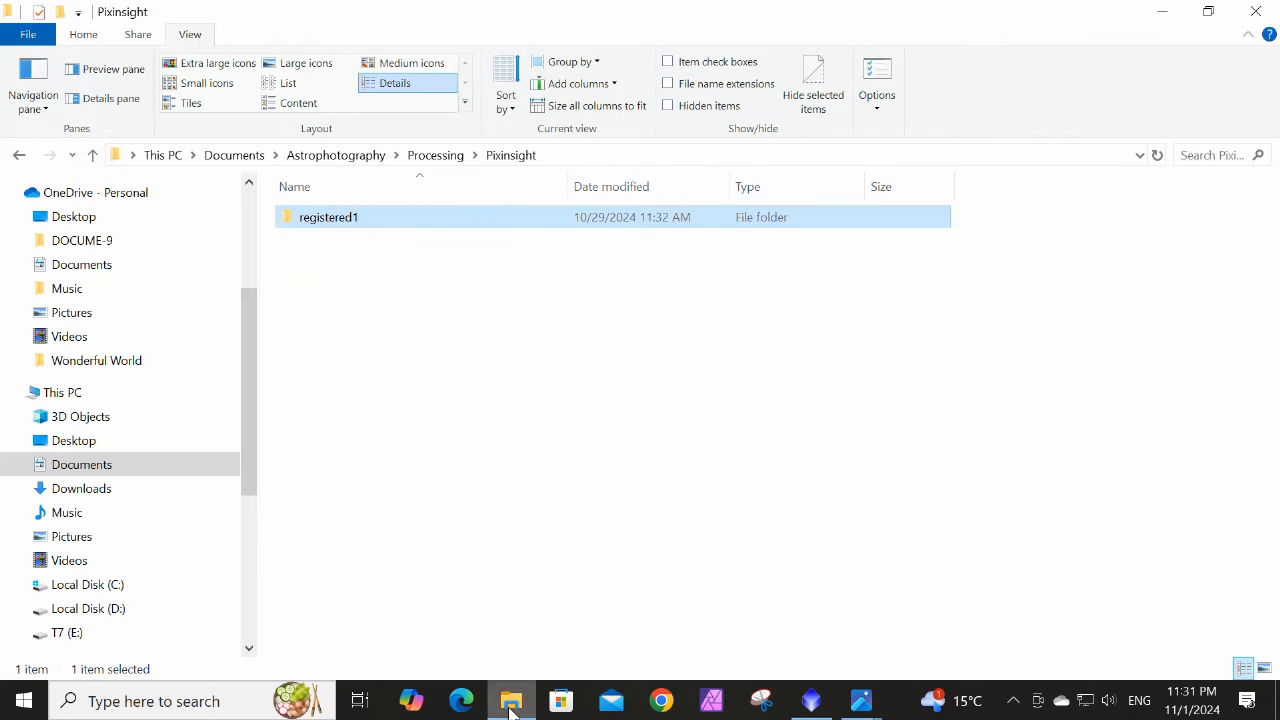
click(97, 470)
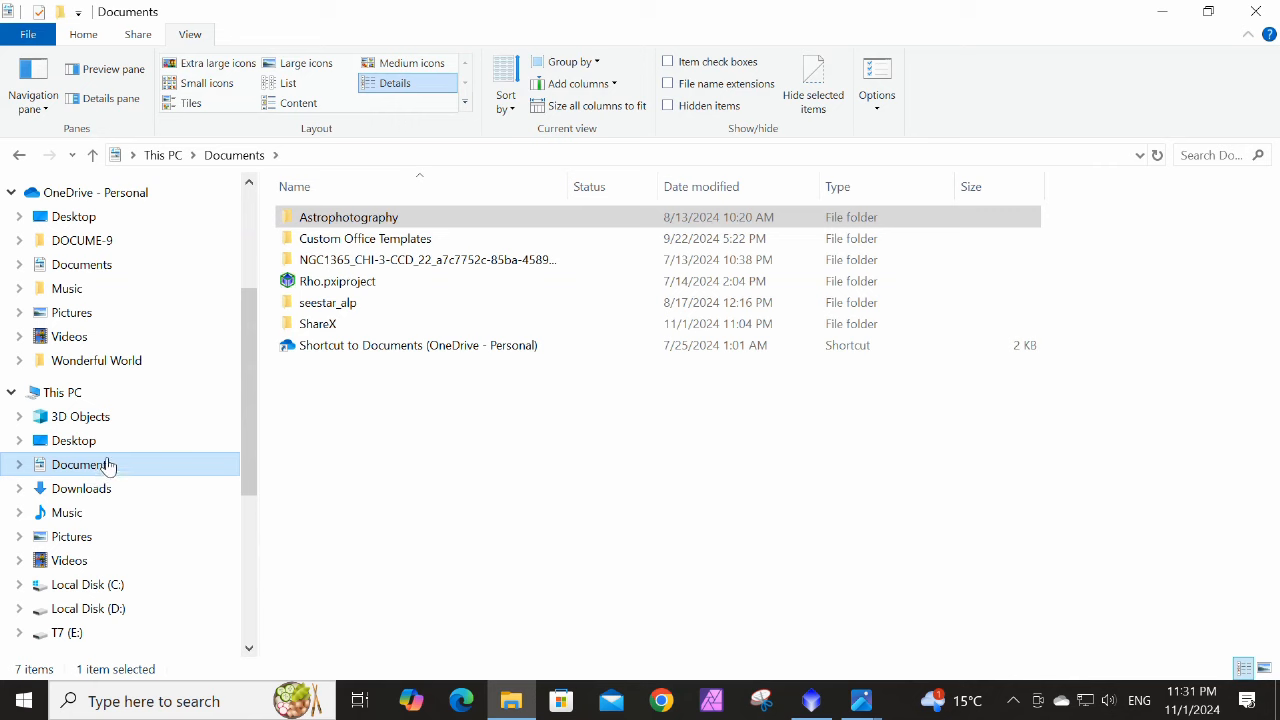
mouse_move(75, 614)
mouse_down()
mouse_move(80, 628)
mouse_move(80, 590)
mouse_up()
scroll(79, 592, down, 1)
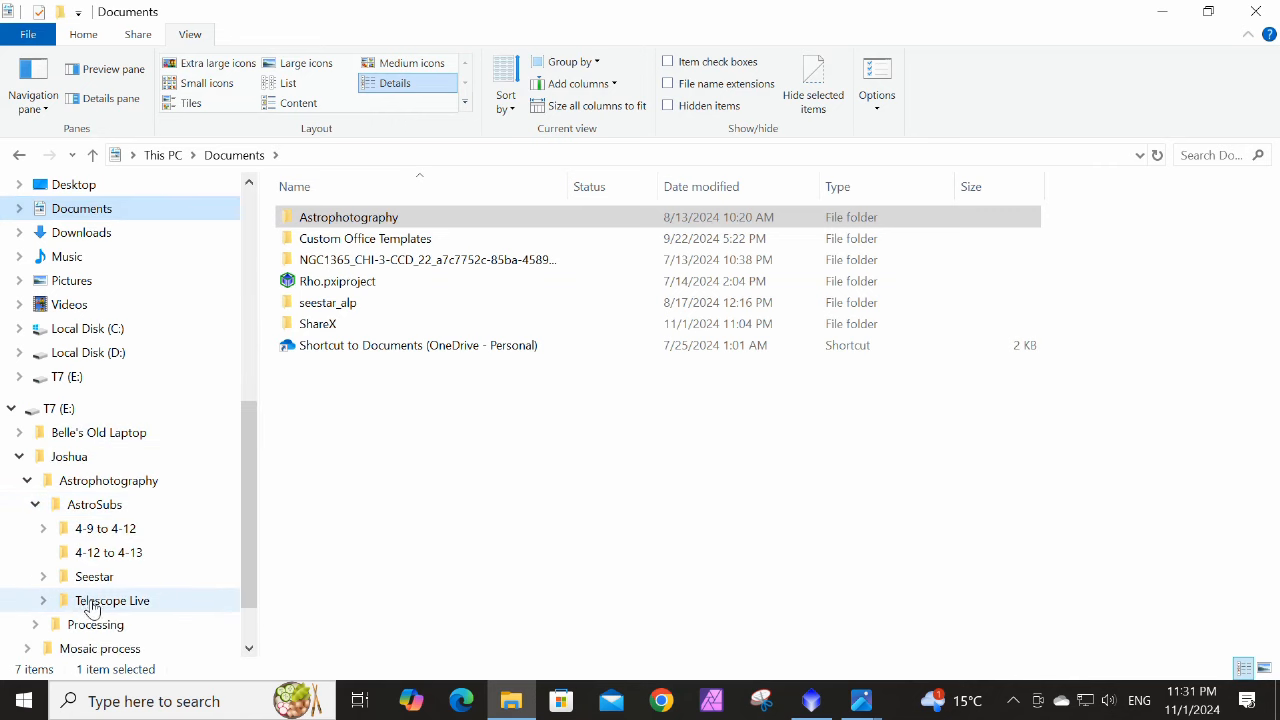
click(78, 627)
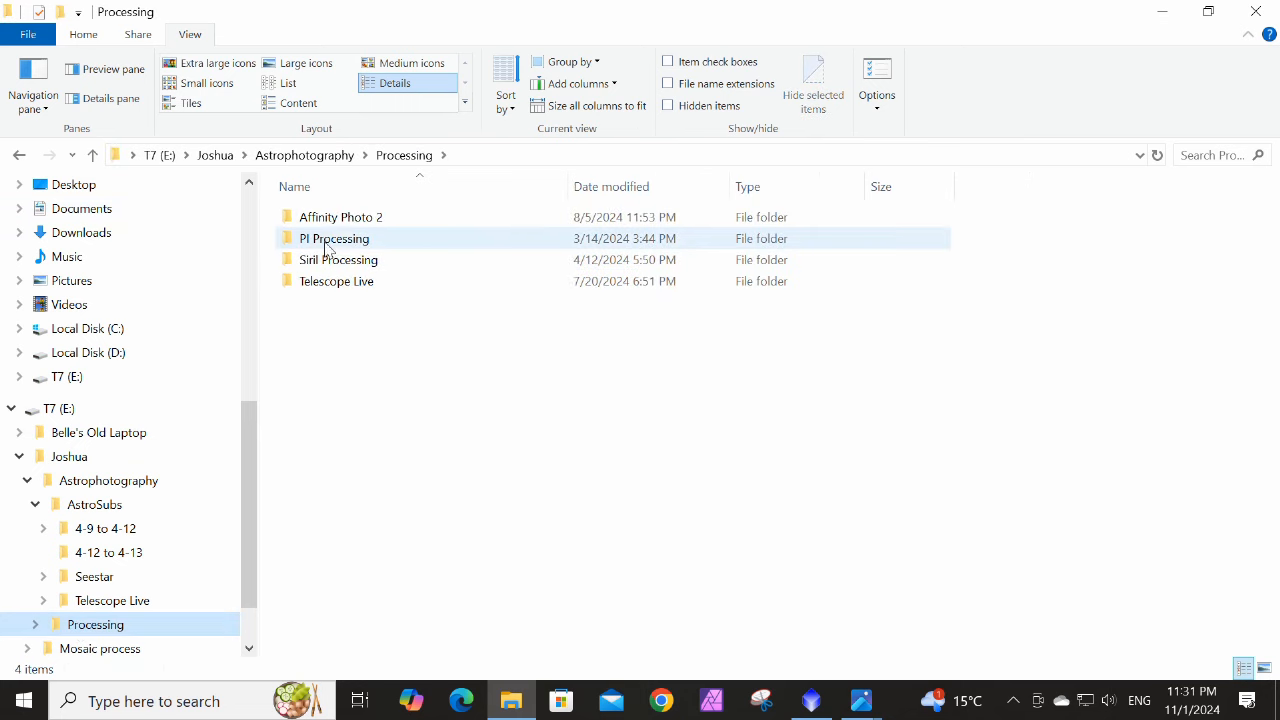
click(811, 702)
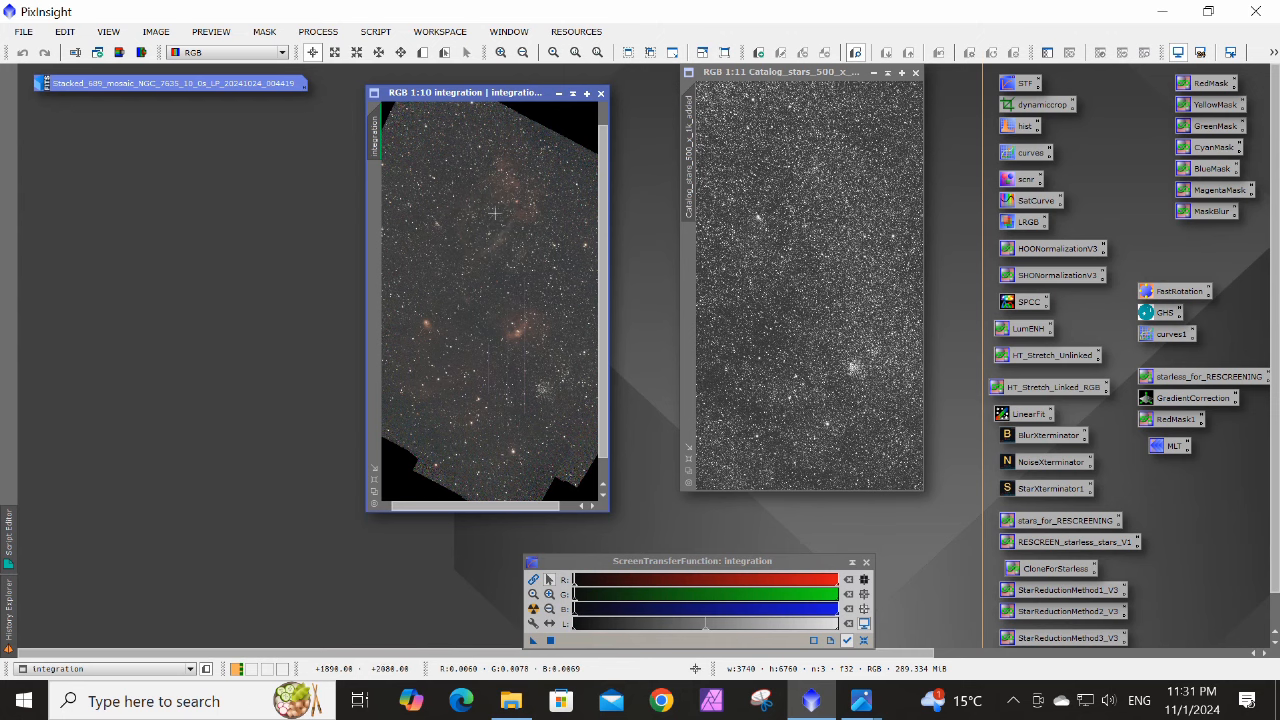
From File Explorer, open the integrationcropped image in PI Processing > Lobster, N Lagoon and Bubble Mos and switch to PixInsight
click(511, 701)
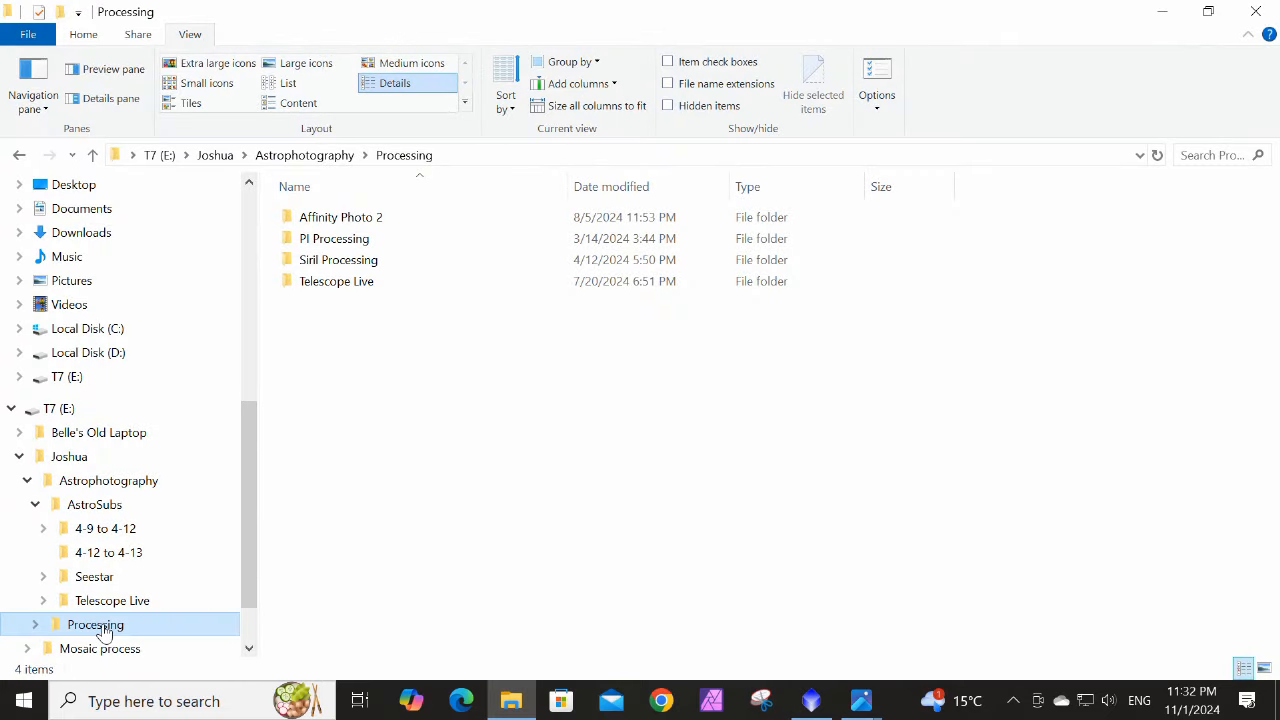
double_click(322, 240)
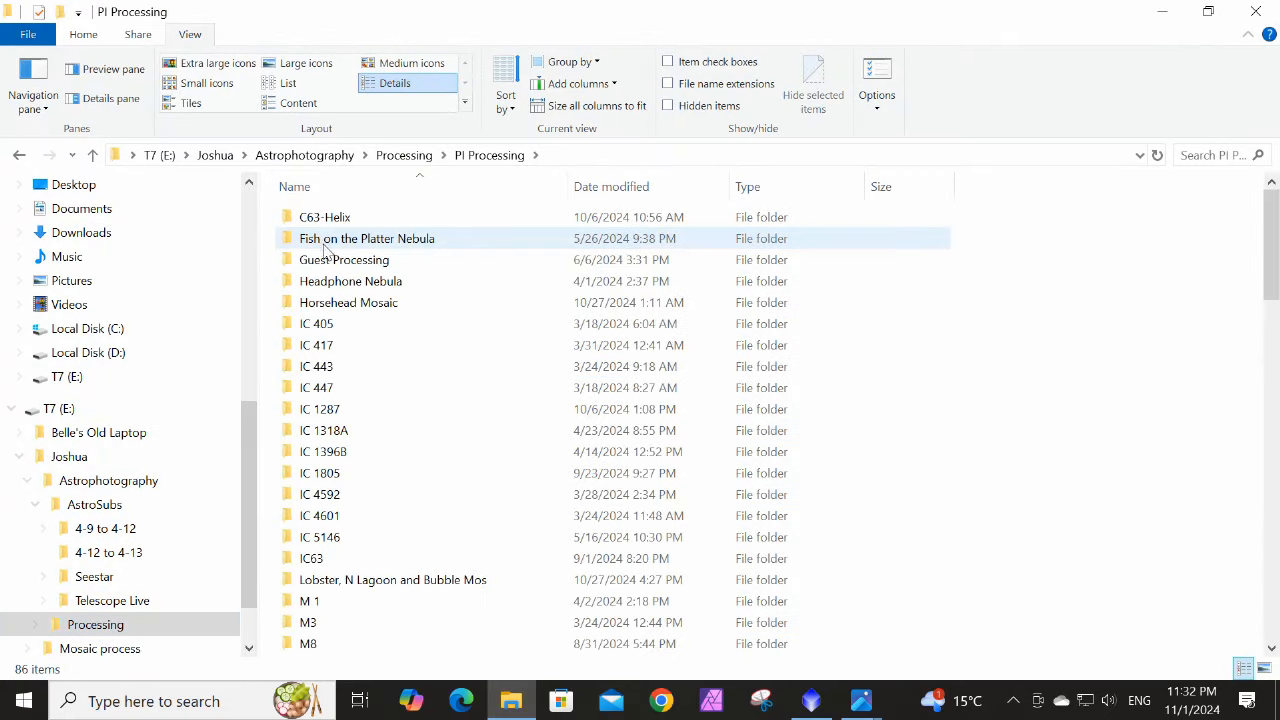
double_click(357, 580)
click(675, 232)
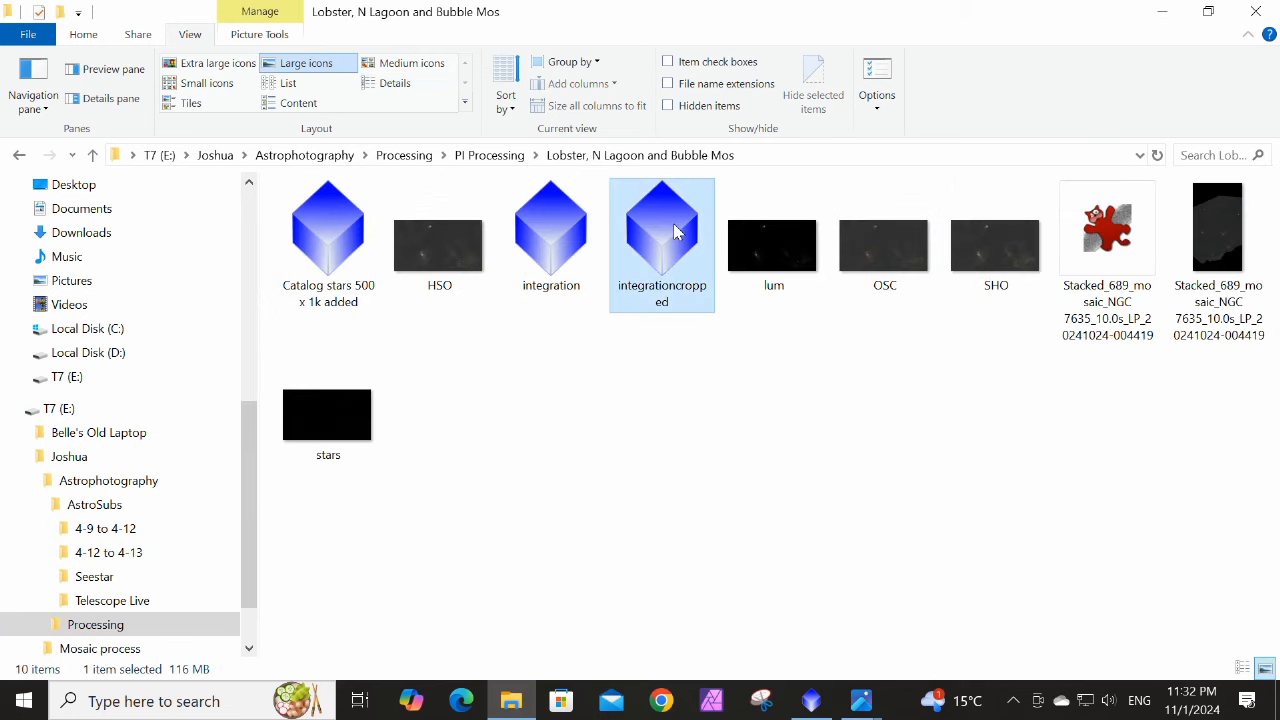
double_click(677, 232)
click(816, 698)
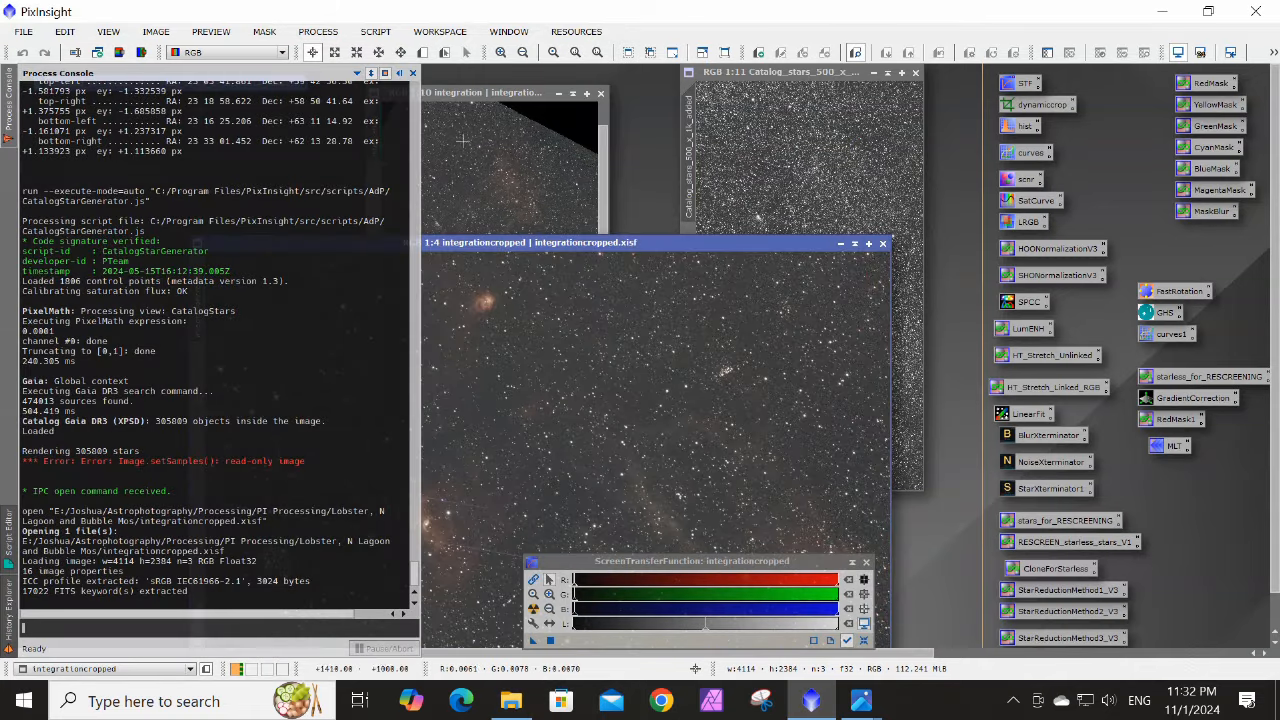
Arrange the integrationcropped and Catalog_stars_500_x_1k_added windows, placing the catalog star image over the cropped integration for comparison
drag(516, 249, 538, 114)
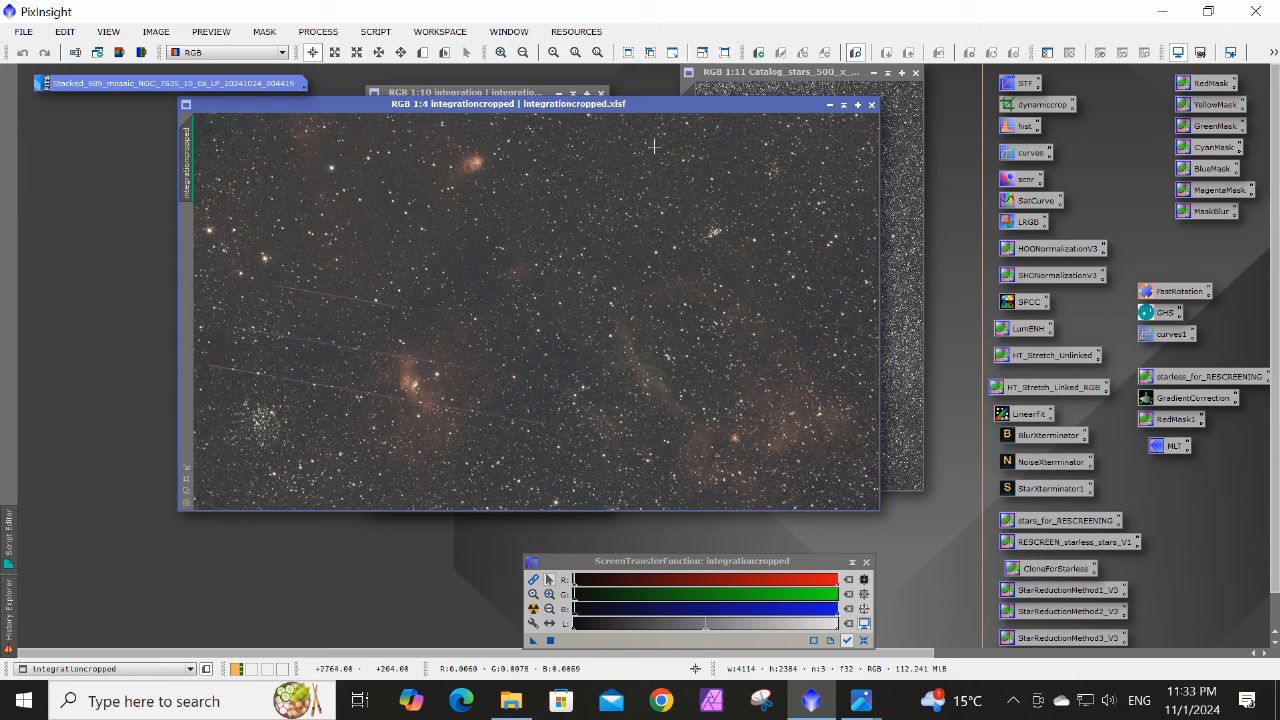
drag(646, 109, 446, 140)
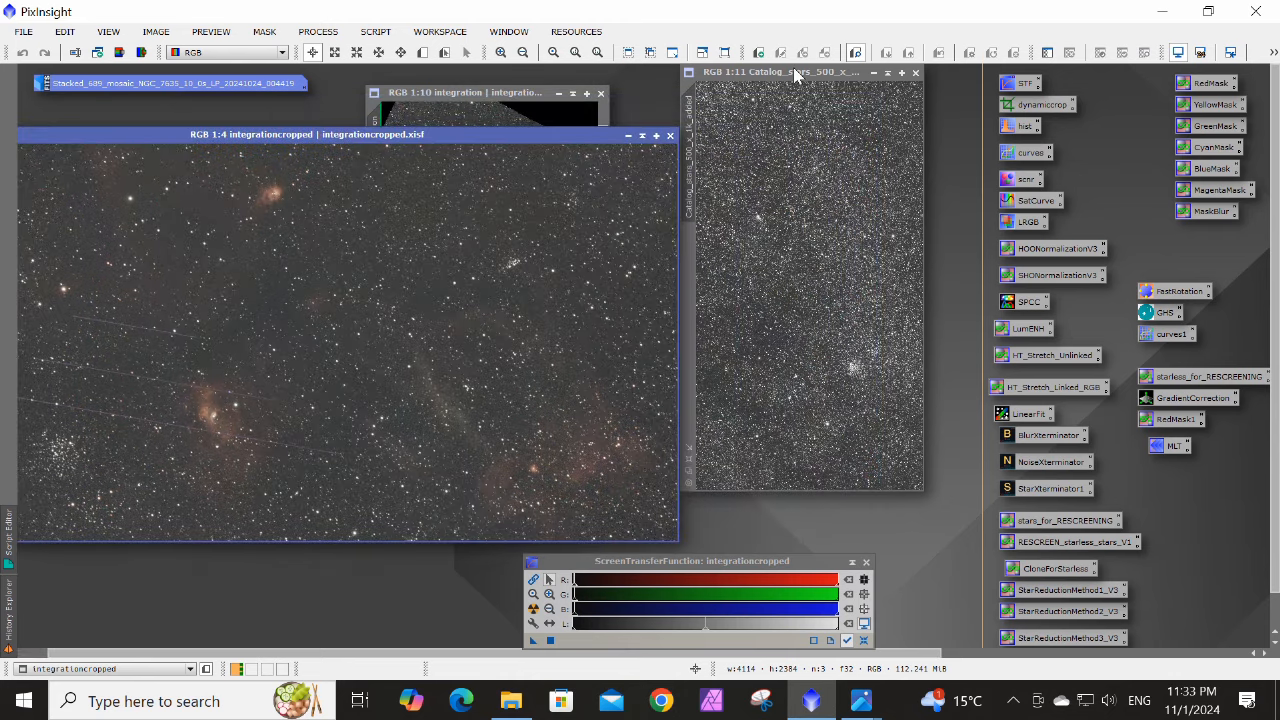
drag(794, 66, 800, 116)
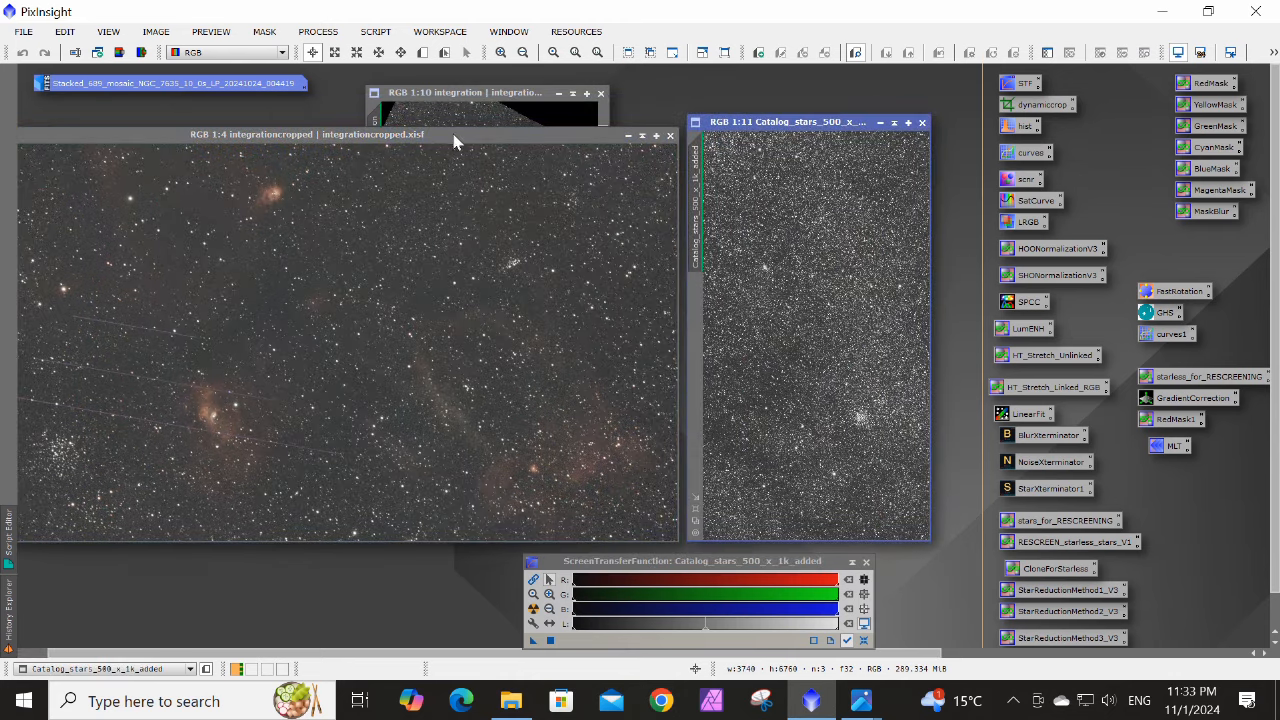
drag(452, 137, 503, 108)
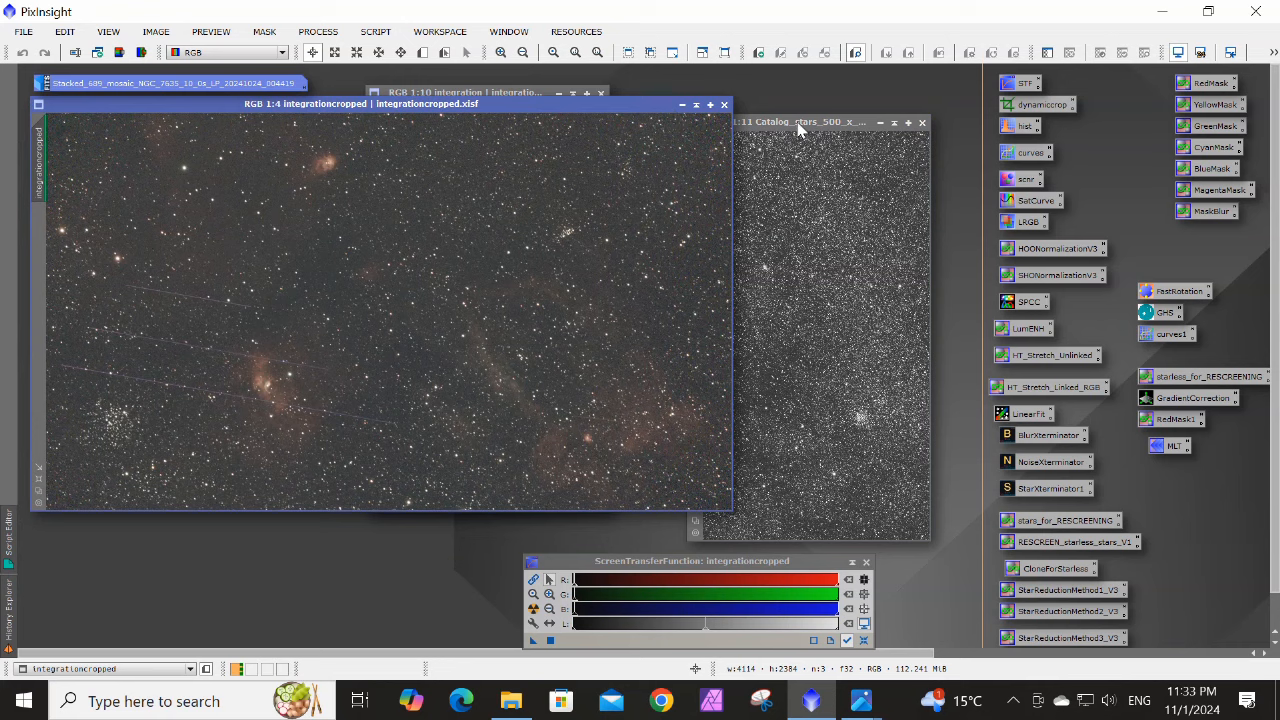
drag(799, 127, 520, 109)
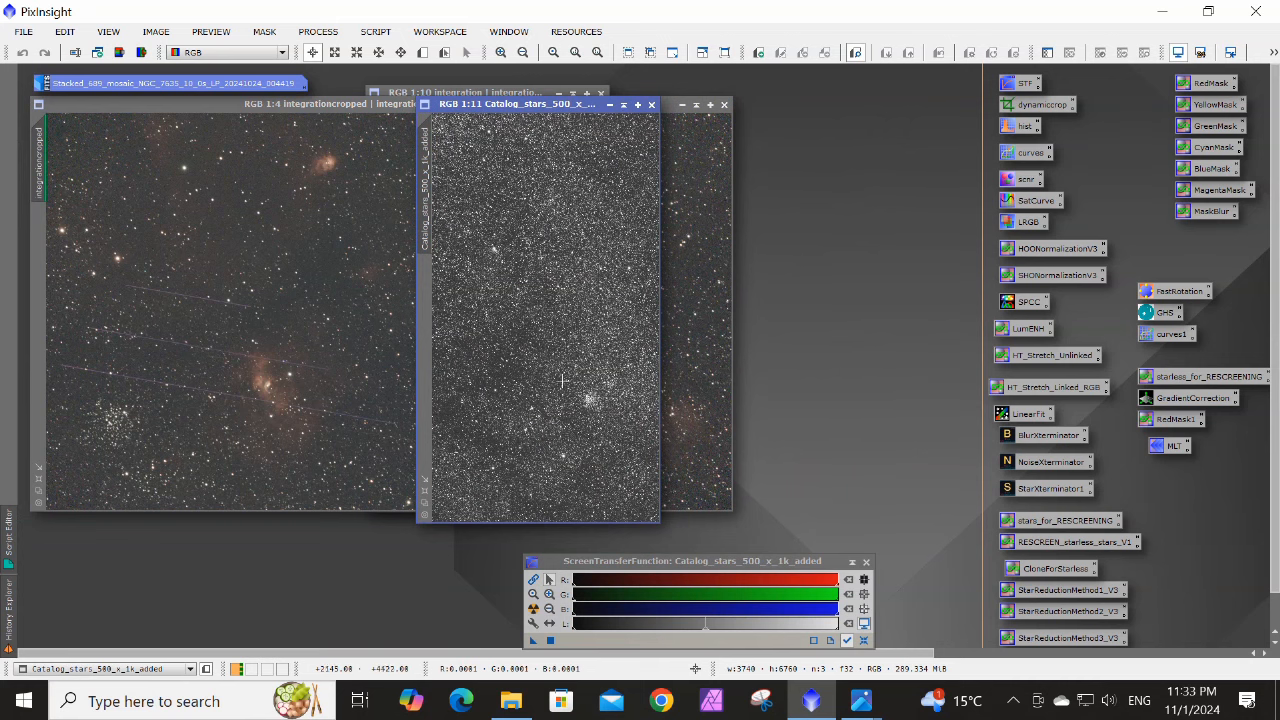
Switch to File Explorer and open the mosaic folder inside Processing > PI Processing > M42
click(511, 701)
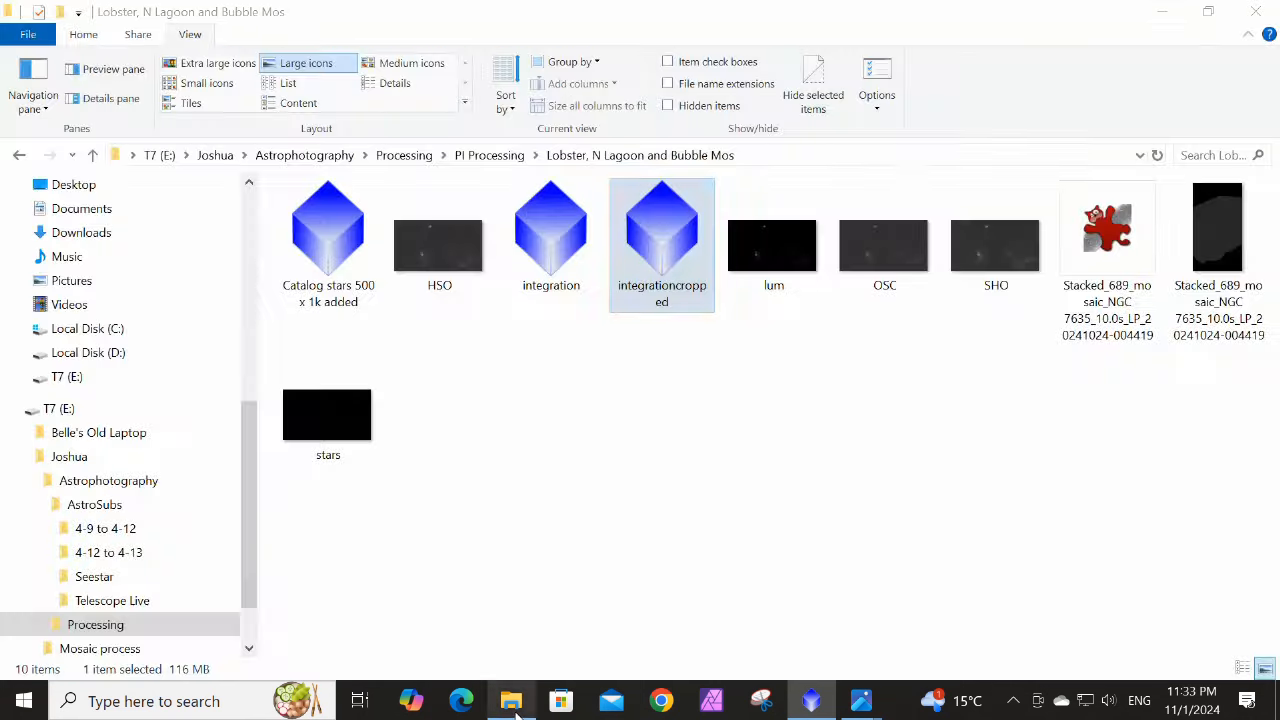
click(88, 628)
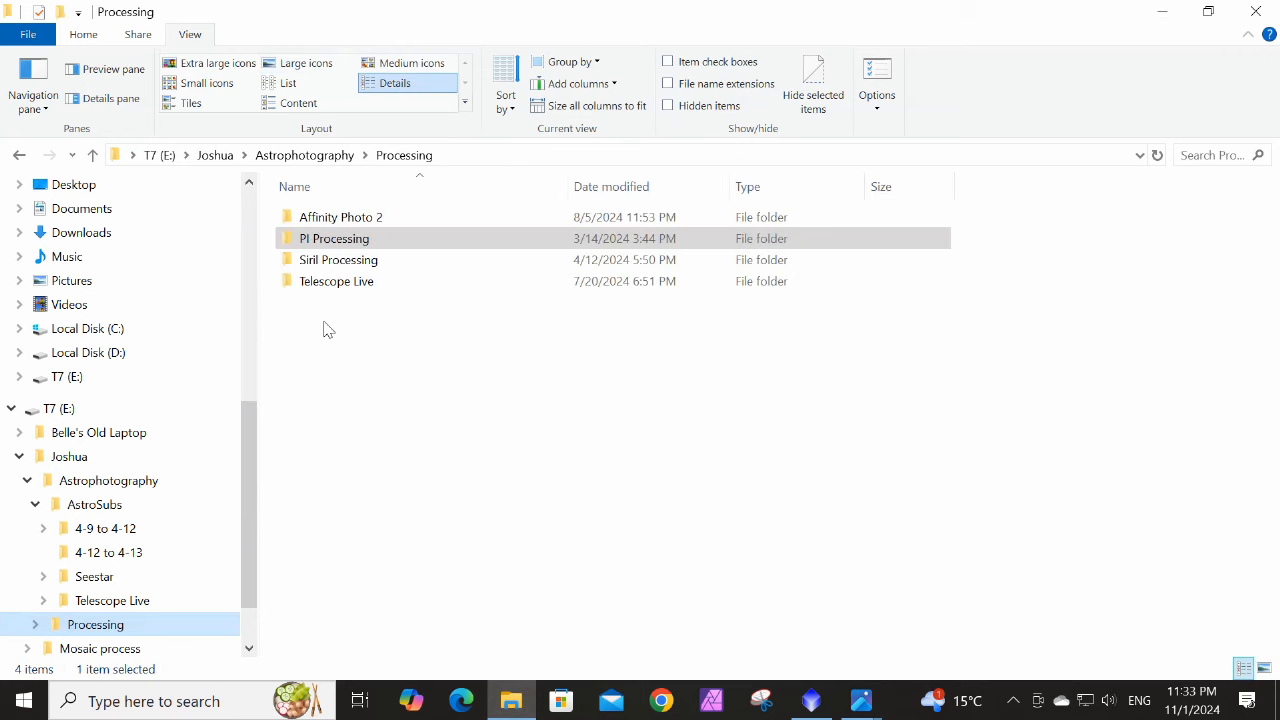
double_click(324, 240)
scroll(360, 480, down, 4)
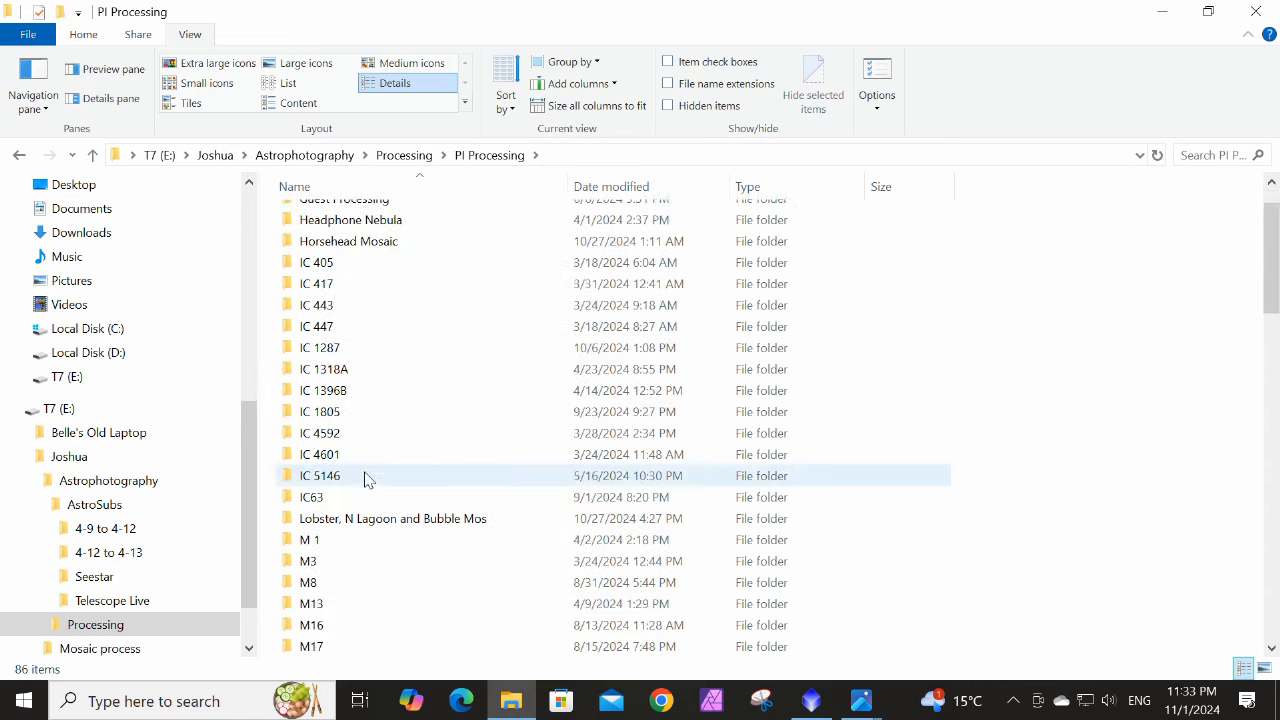
double_click(326, 562)
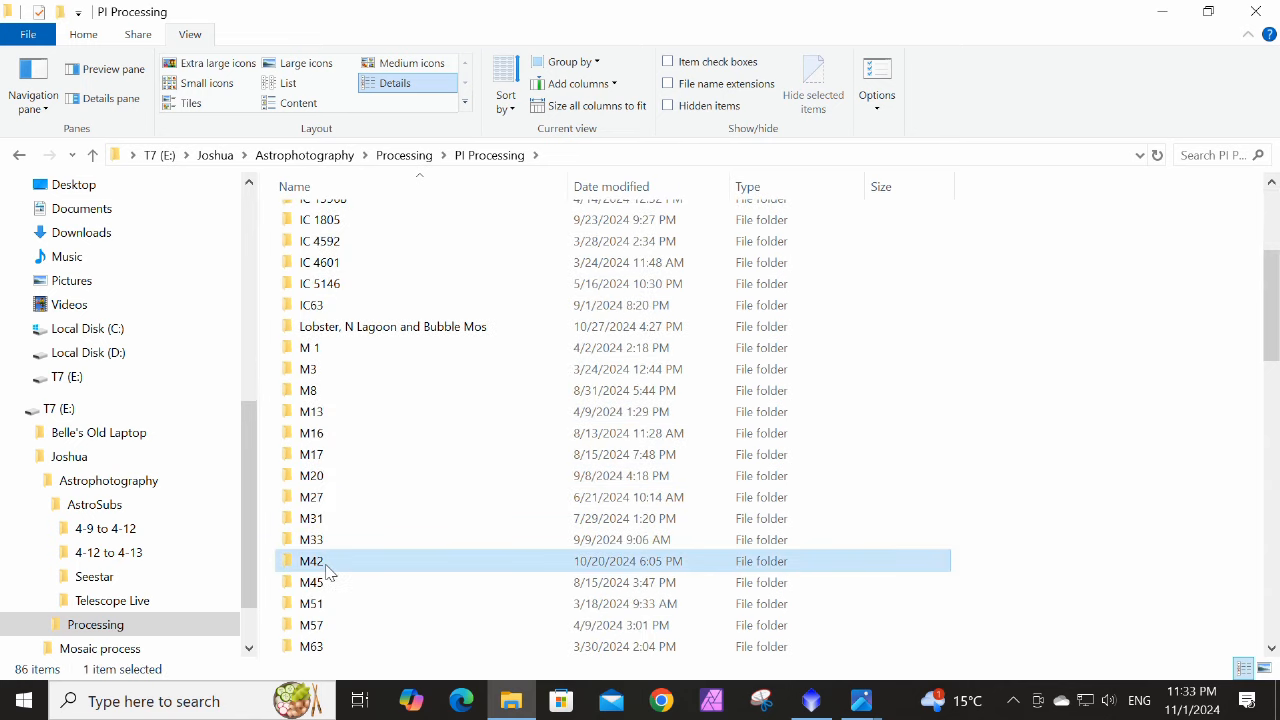
double_click(320, 229)
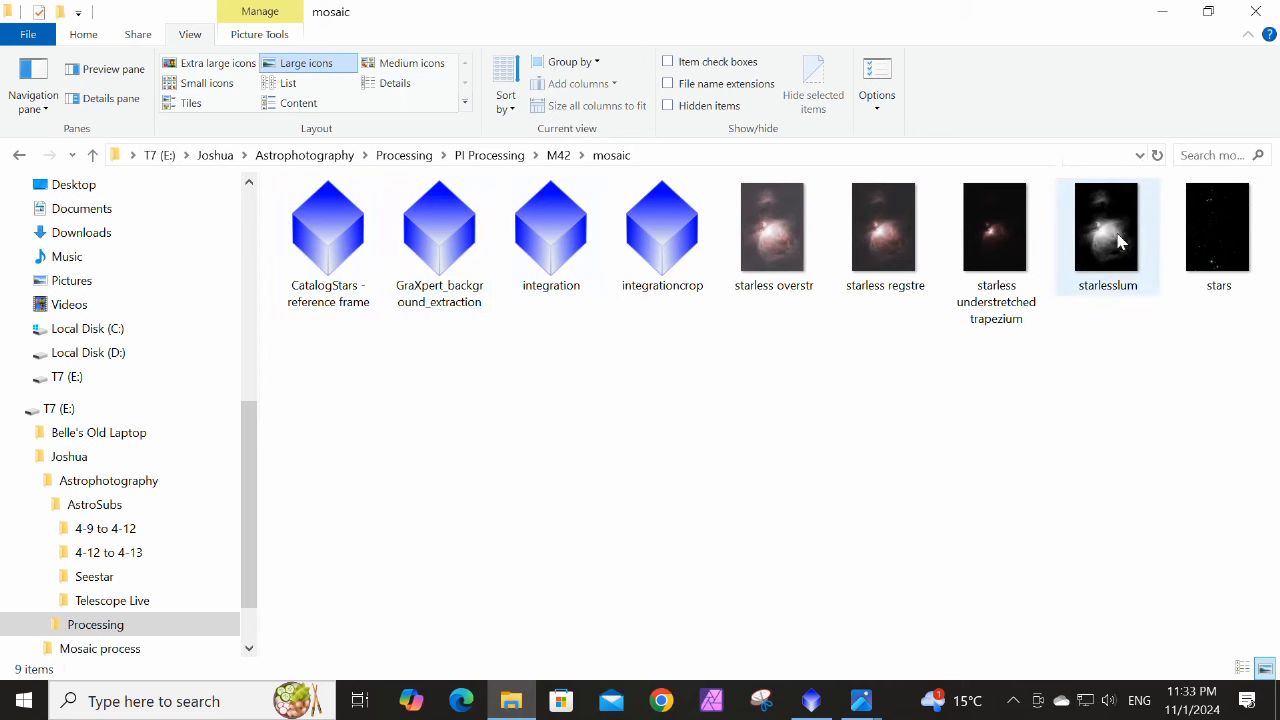
Open the CatalogStars - reference frame image in PixInsight, hide the process console, and move the image clear of the other windows
click(330, 258)
double_click(330, 258)
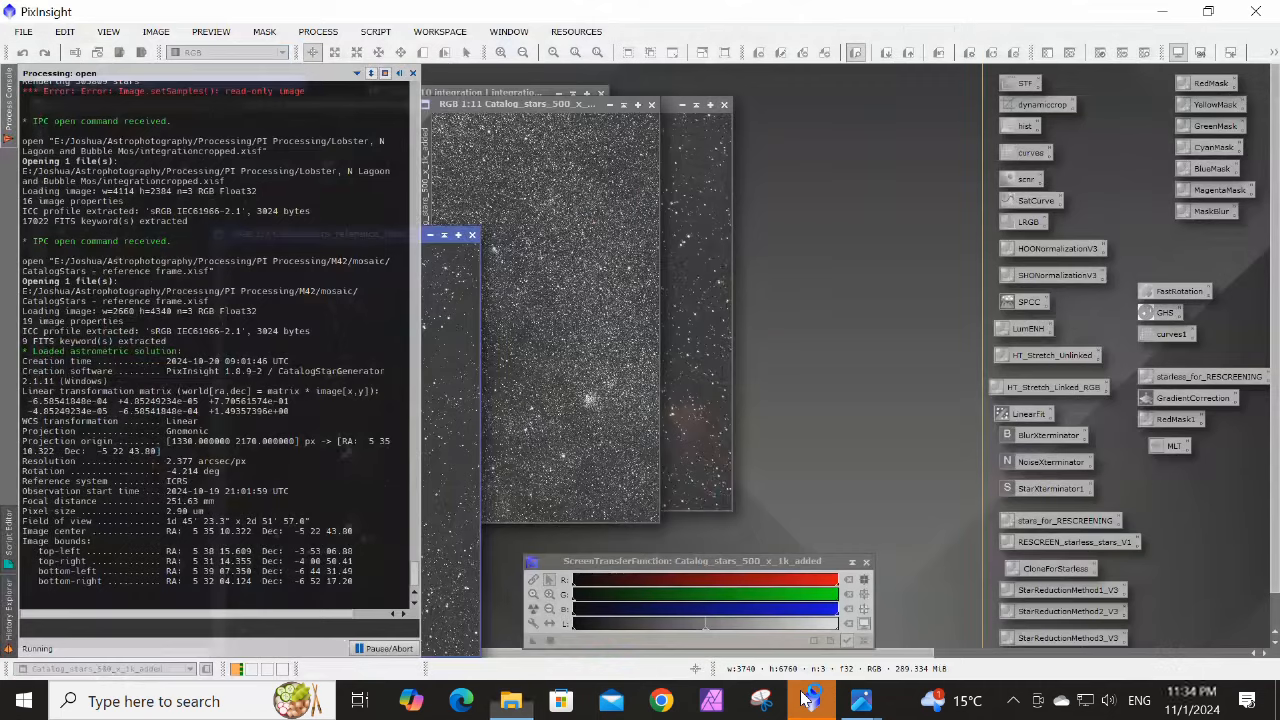
click(415, 74)
drag(390, 228, 818, 114)
Minimize the catalog stars, integrationcropped and integration images and line up their icons along the workspace's upper edge
click(609, 105)
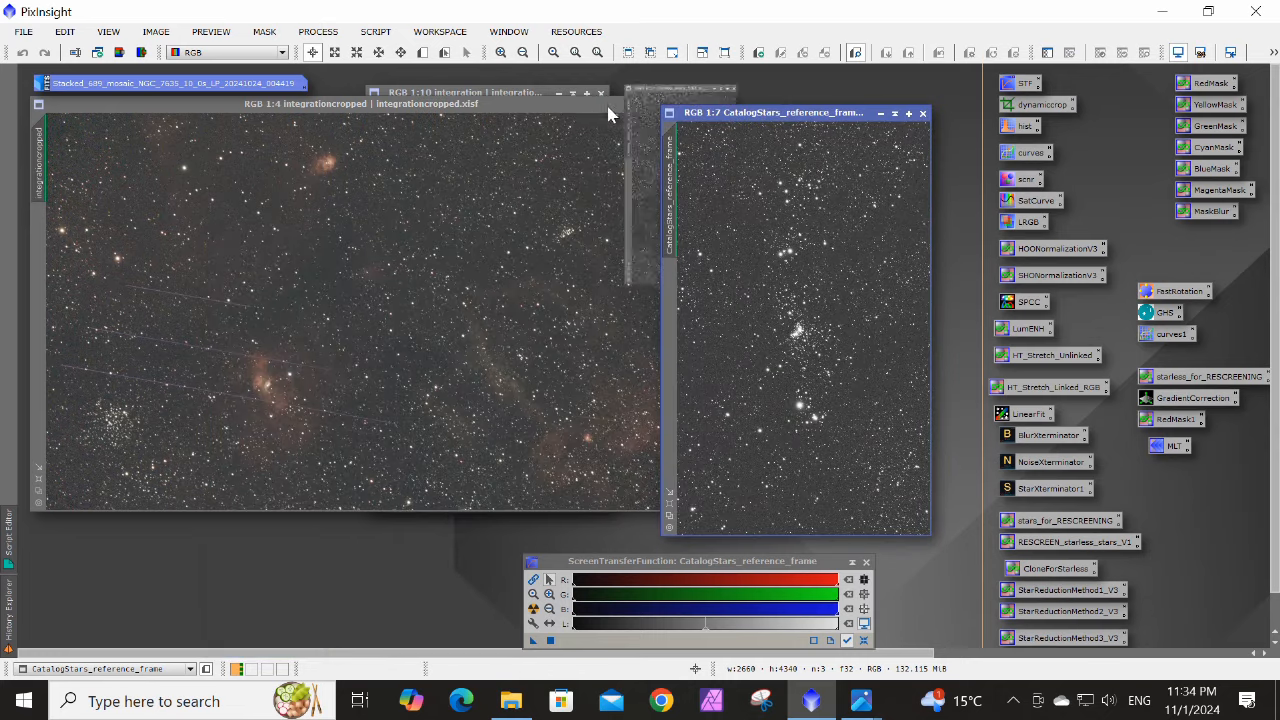
click(590, 113)
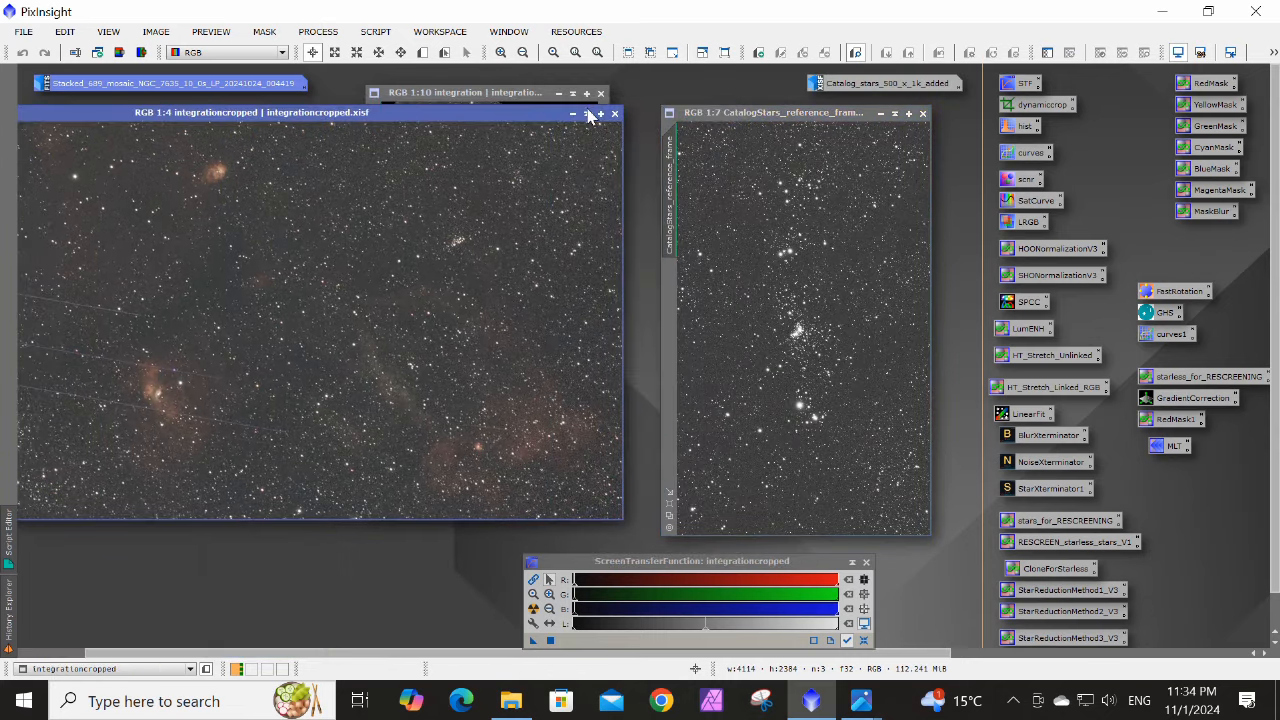
click(574, 114)
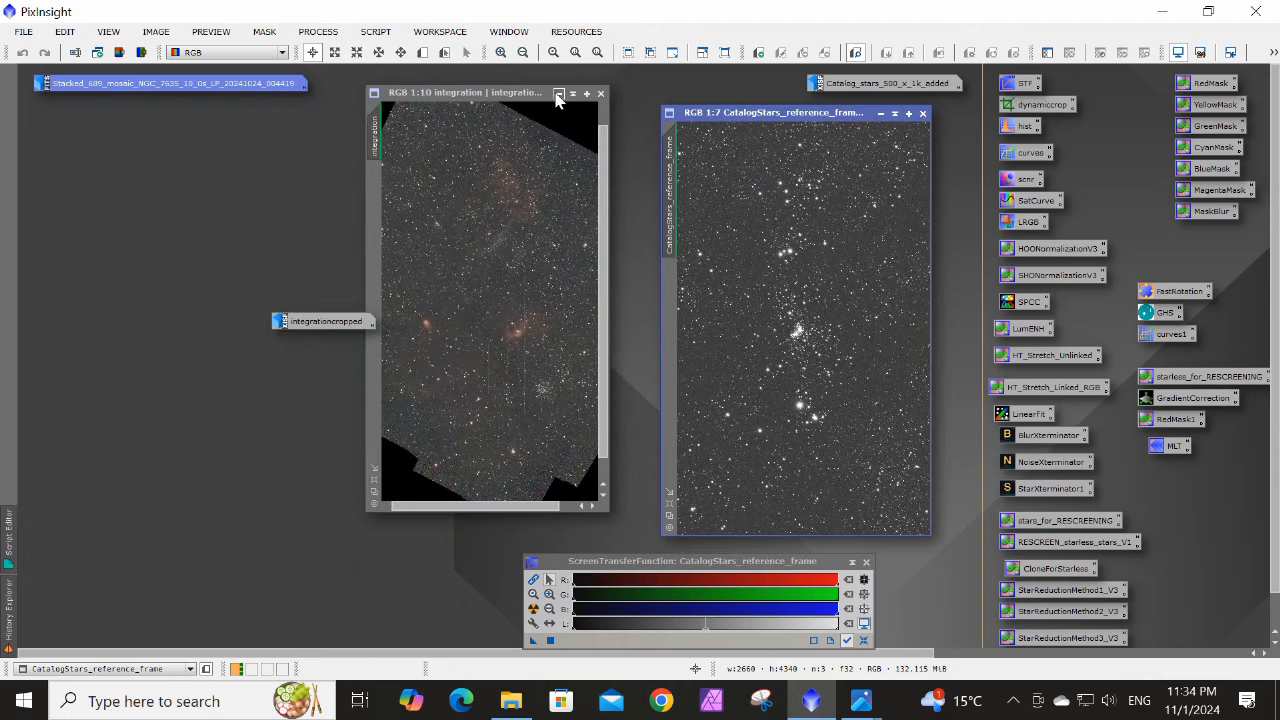
click(558, 95)
drag(484, 87, 734, 95)
drag(322, 321, 636, 75)
Move the CatalogStars reference frame to mid-workspace to examine it, and minimize it with its icon beside the others
drag(724, 113, 485, 120)
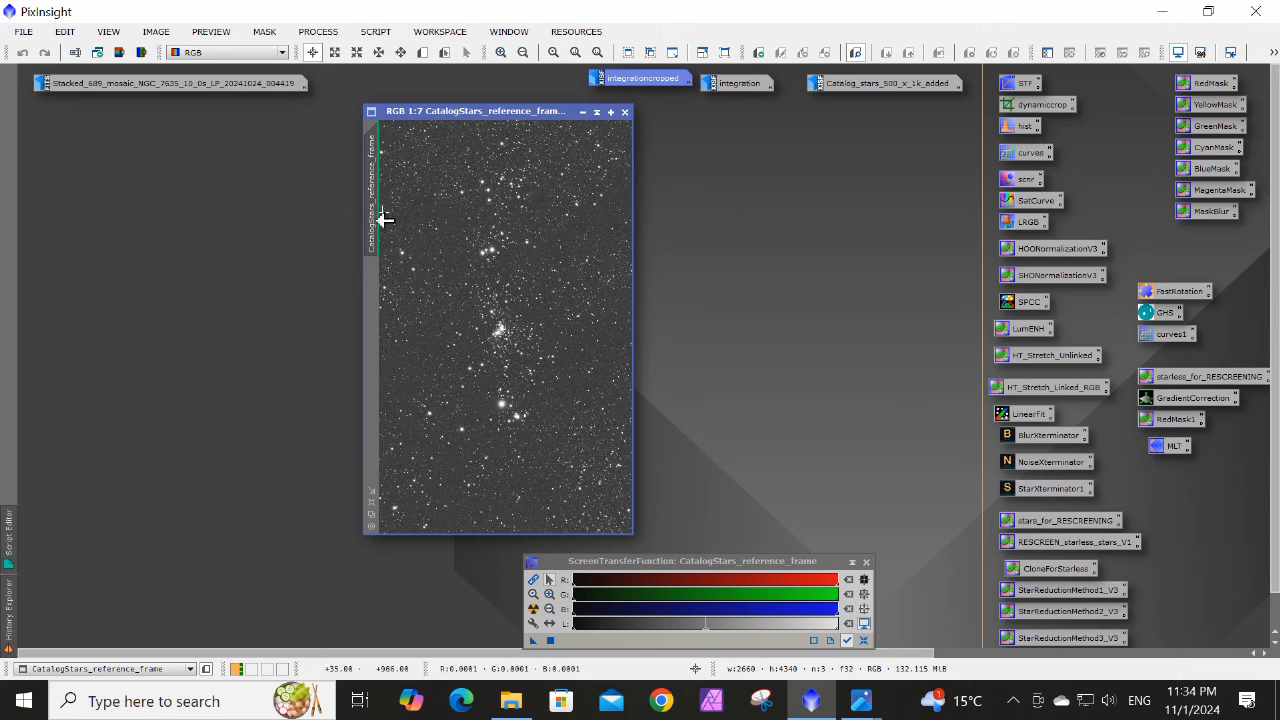
click(583, 113)
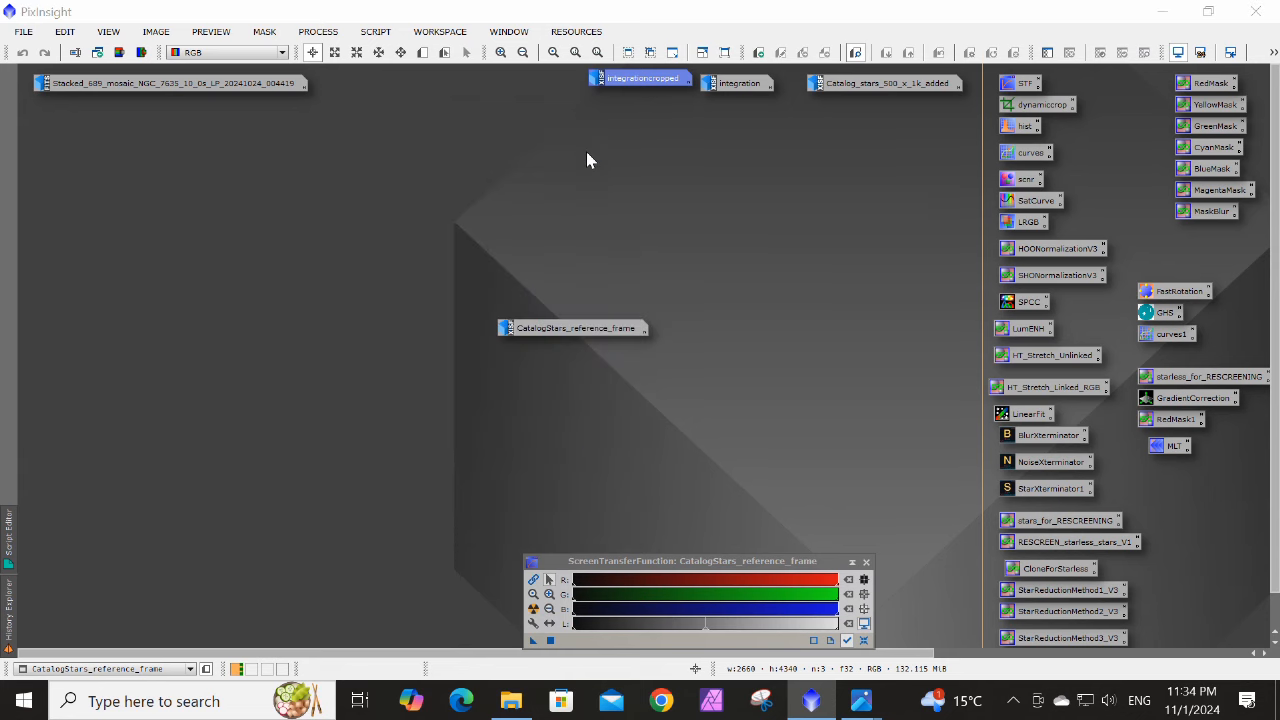
drag(517, 331, 395, 91)
Switch to File Explorer and open the Seestar folder under Astrophotography > AstroSubs
click(516, 705)
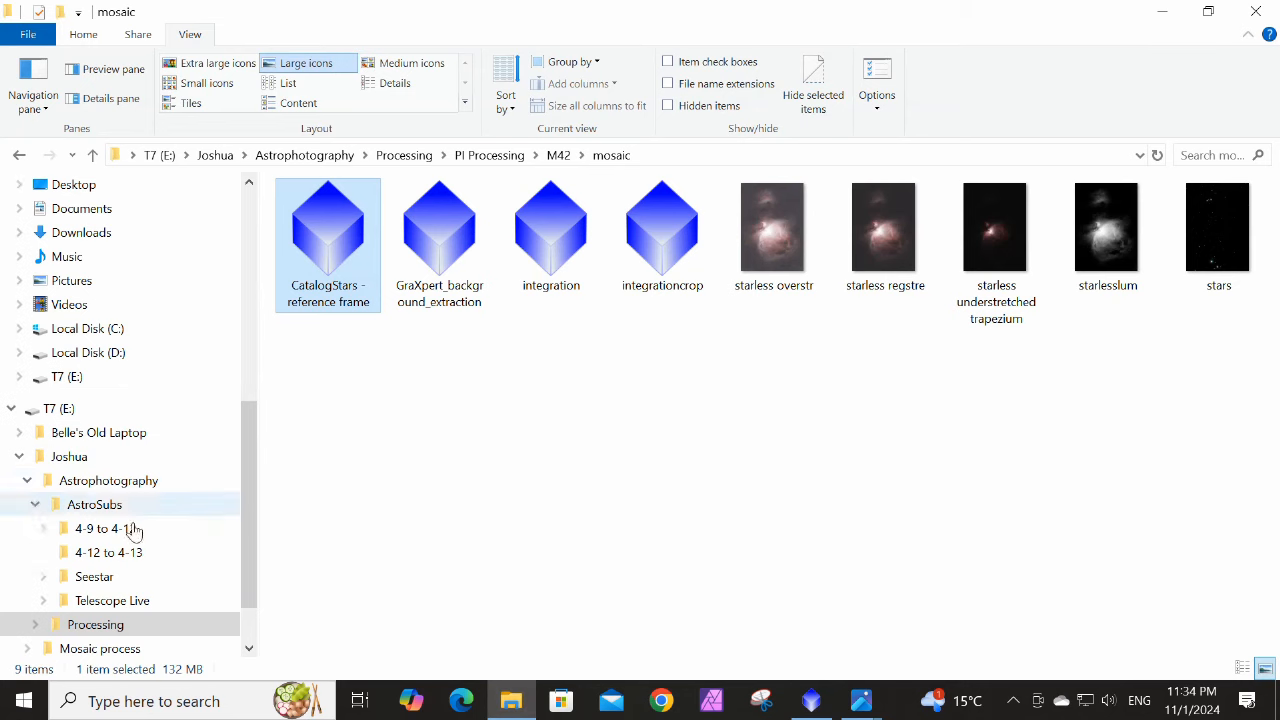
scroll(130, 540, down, 1)
click(101, 580)
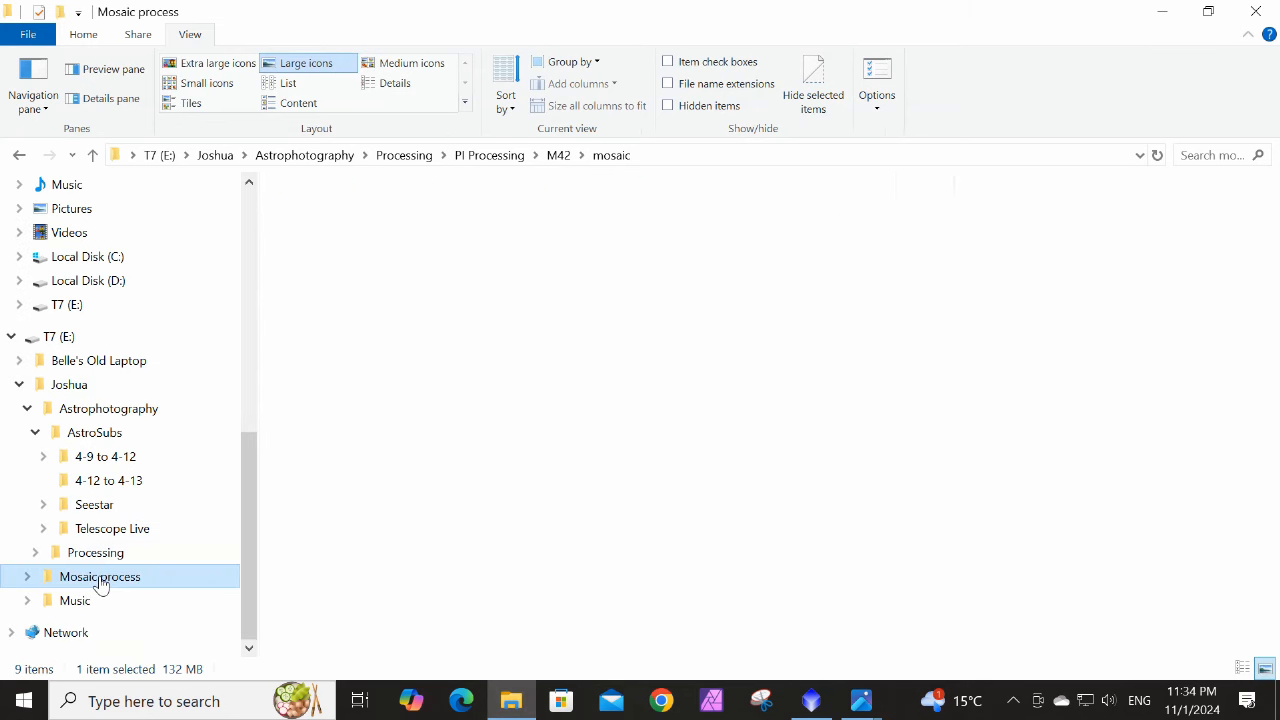
click(100, 505)
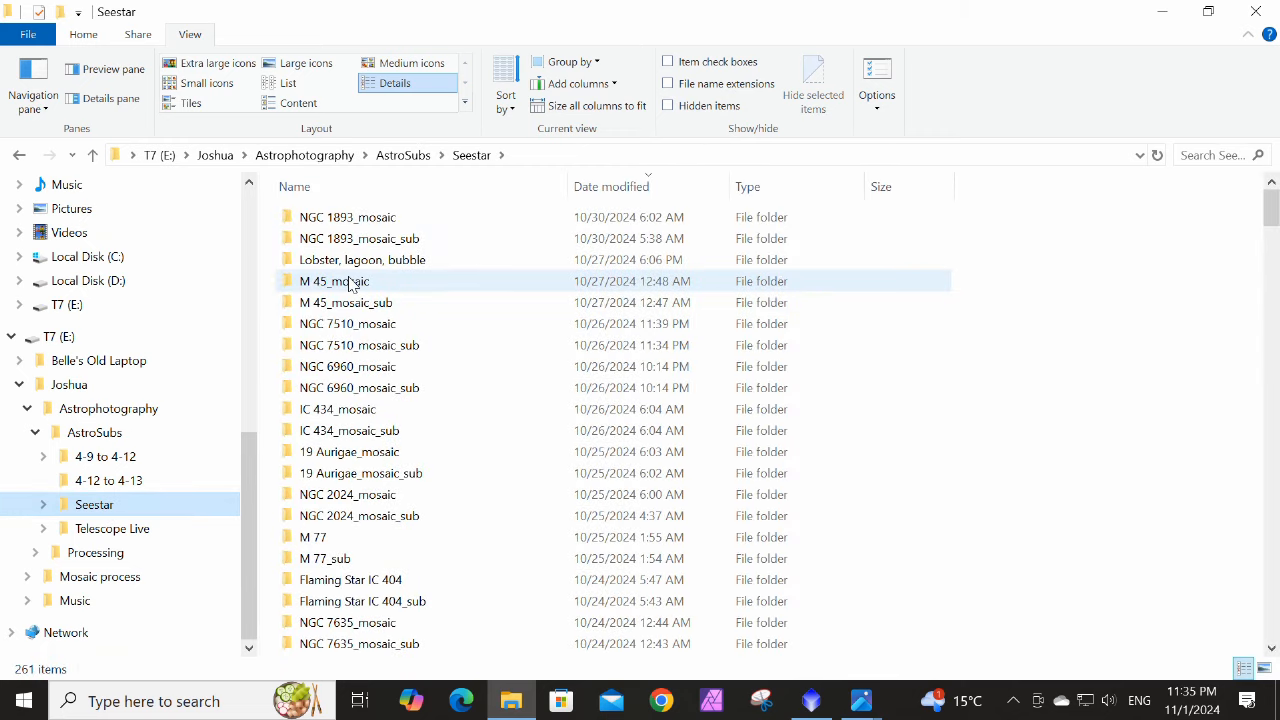
Look through the Seestar target folders for the M 31 subs and sort the list by name
scroll(350, 284, down, 14)
scroll(407, 342, down, 3)
scroll(405, 341, up, 2)
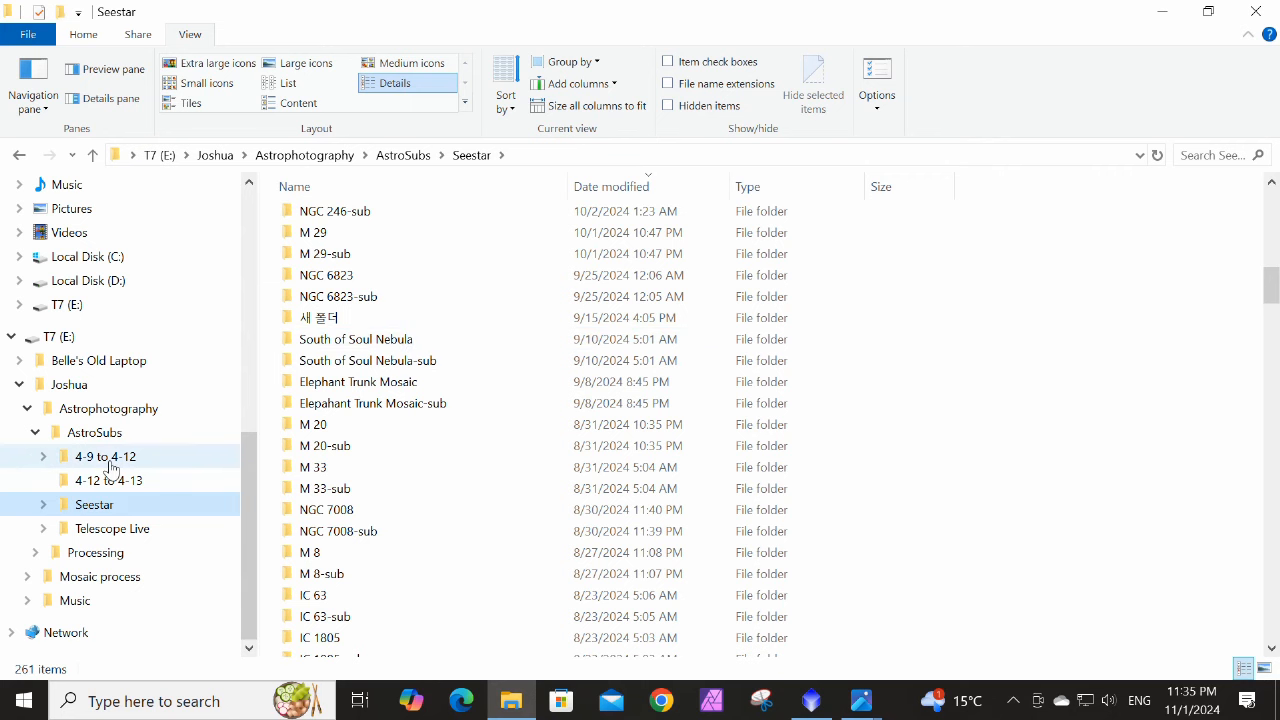
scroll(342, 408, down, 20)
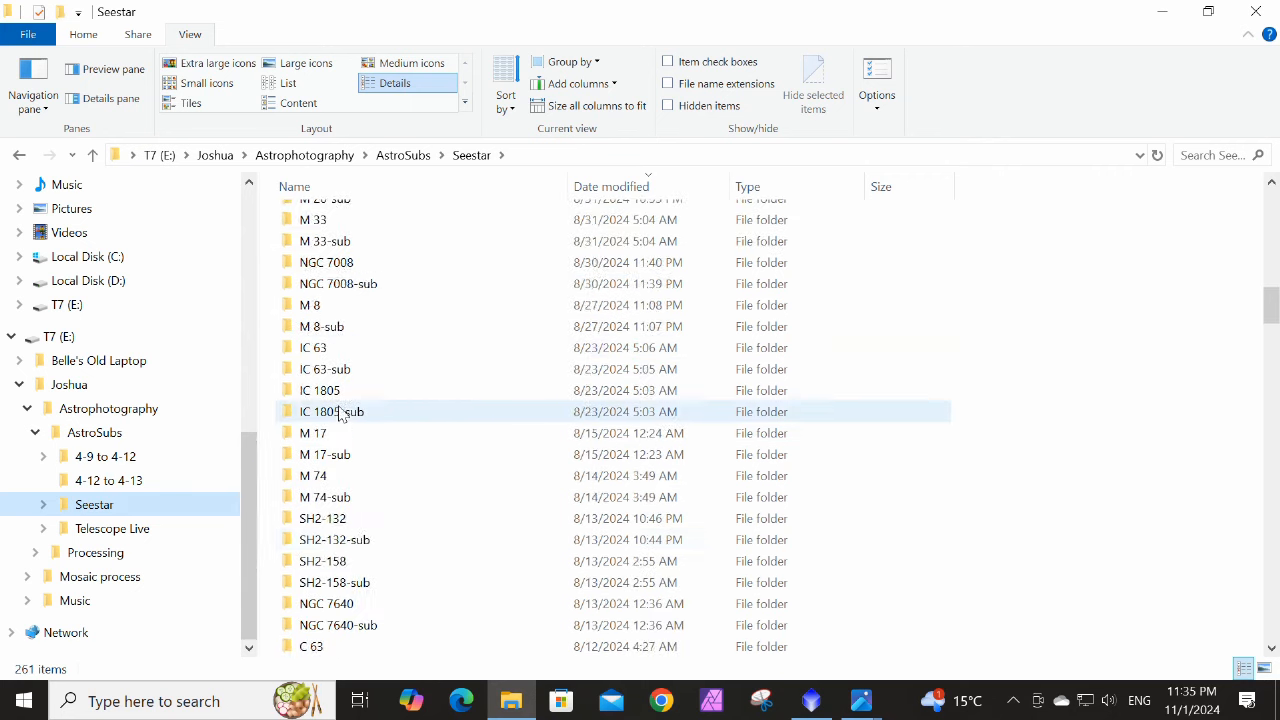
scroll(345, 398, down, 20)
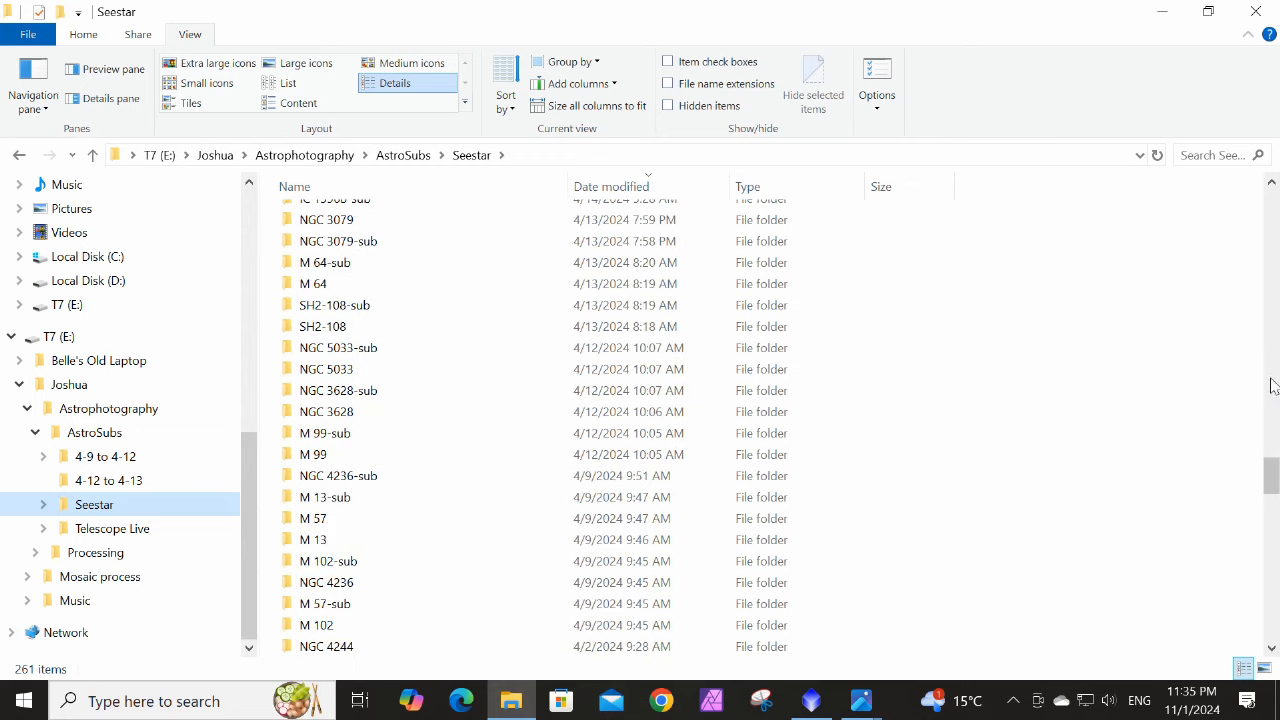
drag(1271, 476, 1270, 338)
click(446, 190)
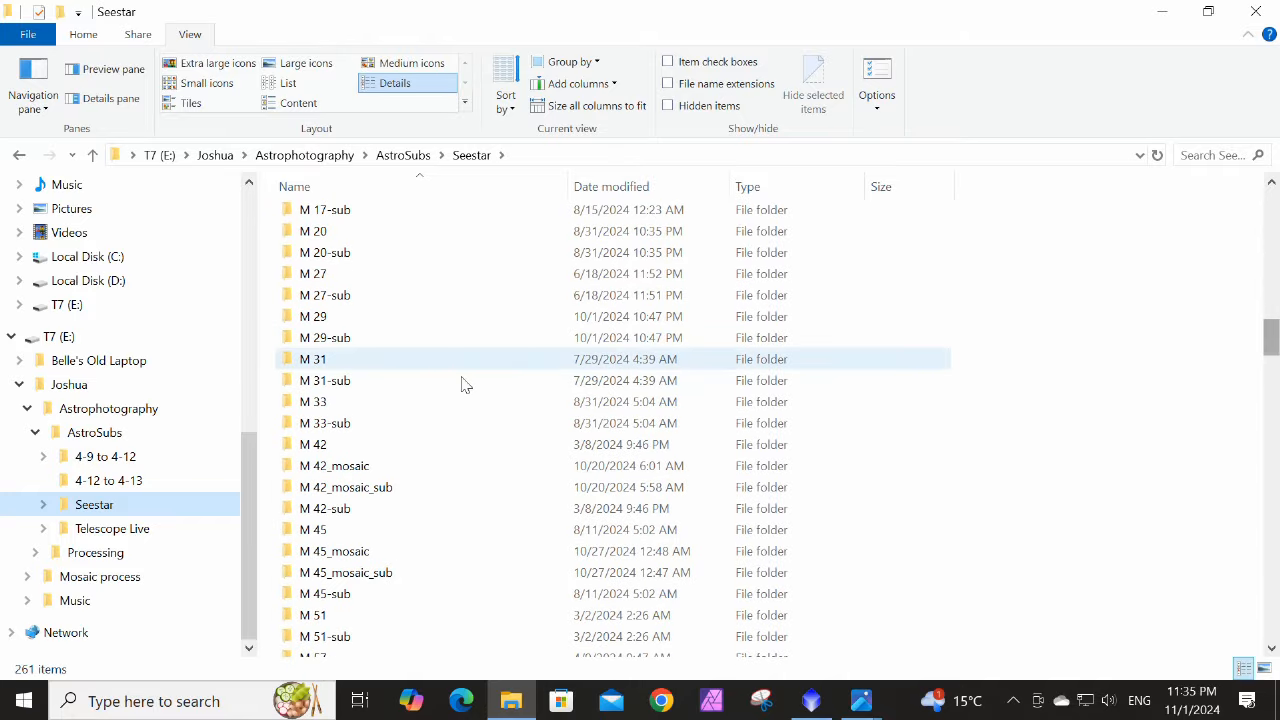
Open the M 31-sub folder, view the frames in its LeftofCore subfolder, and go back up to M 31-sub
double_click(322, 381)
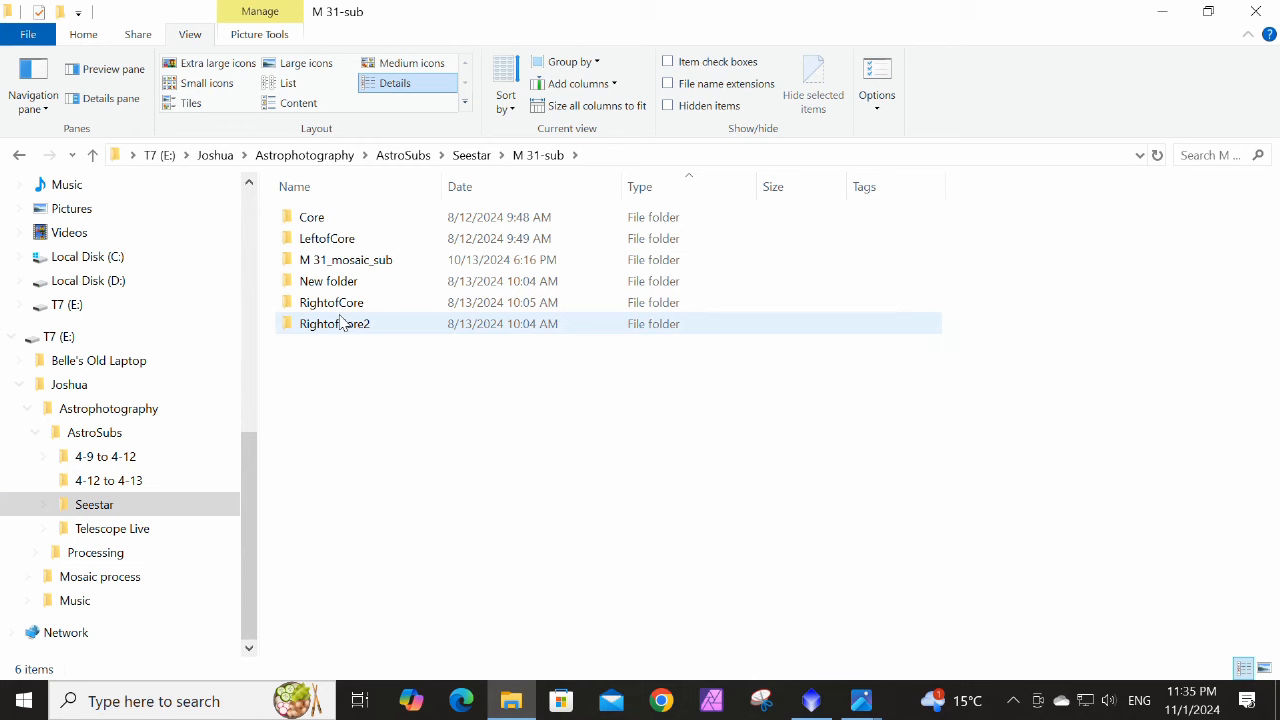
double_click(327, 238)
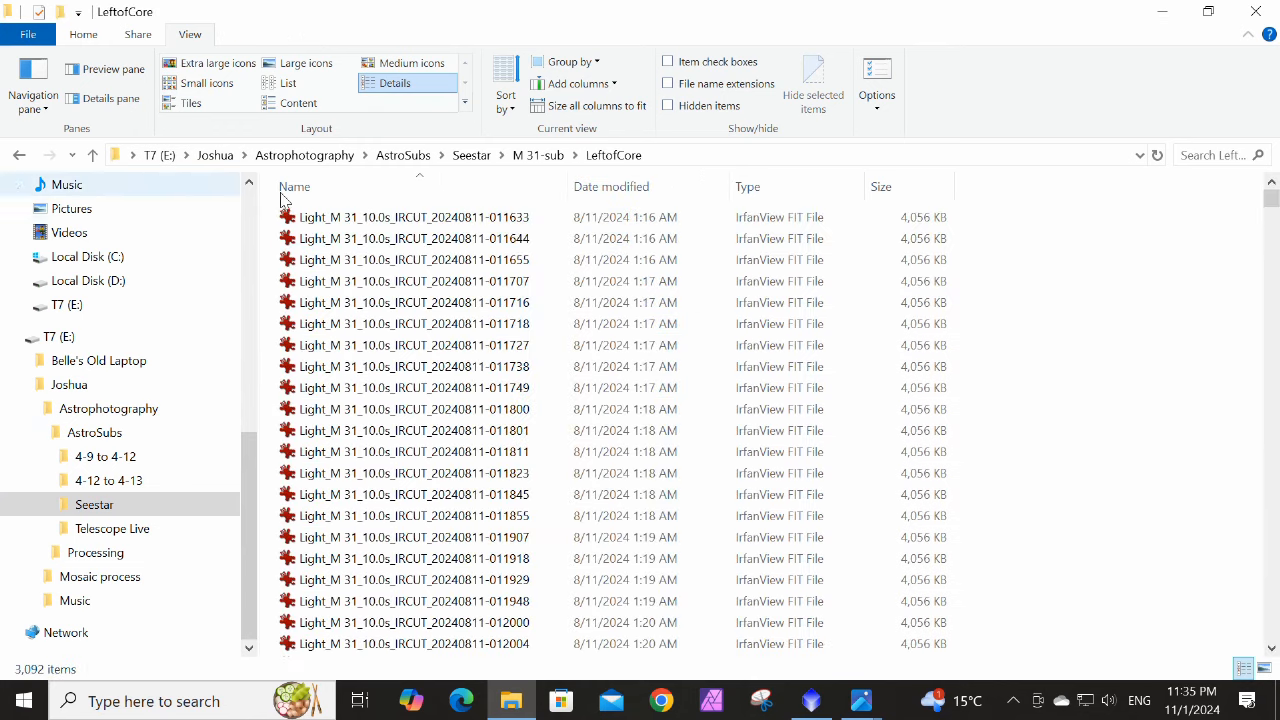
click(92, 155)
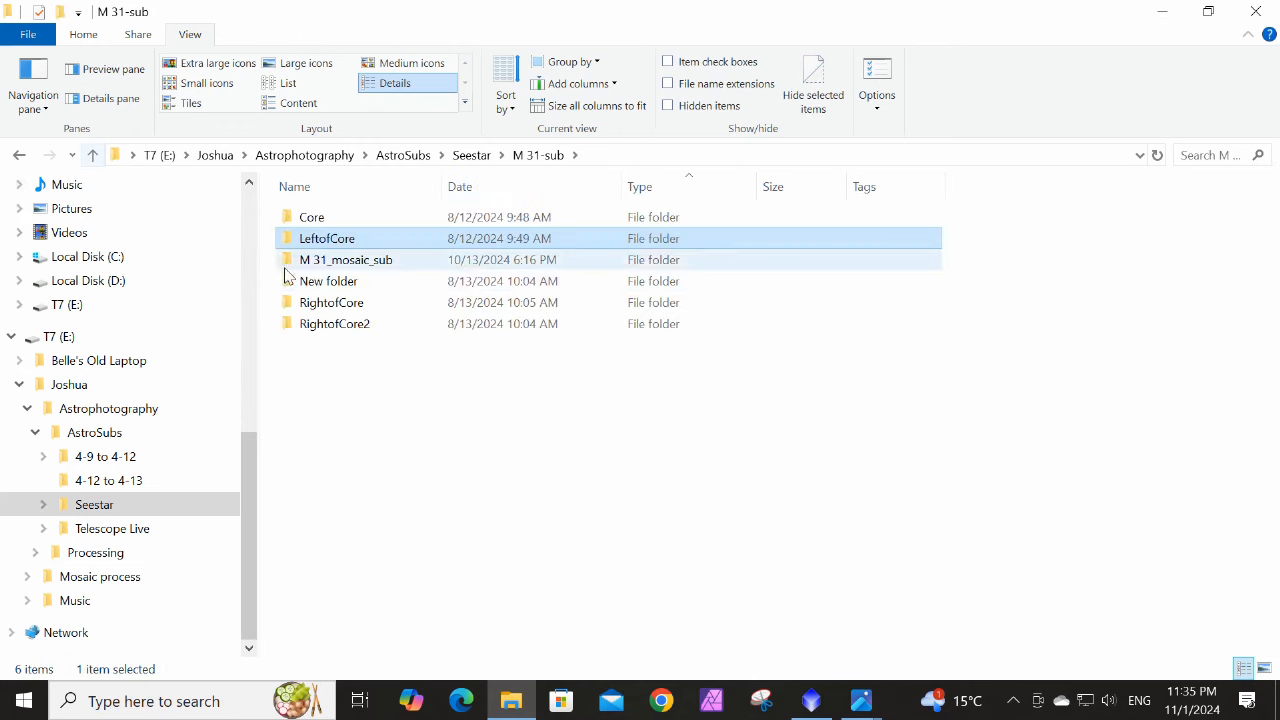
Look through the M 31_mosaic_sub, RightofCore and RightofCore2 subfolders of M 31-sub, returning to M 31-sub after each
double_click(348, 264)
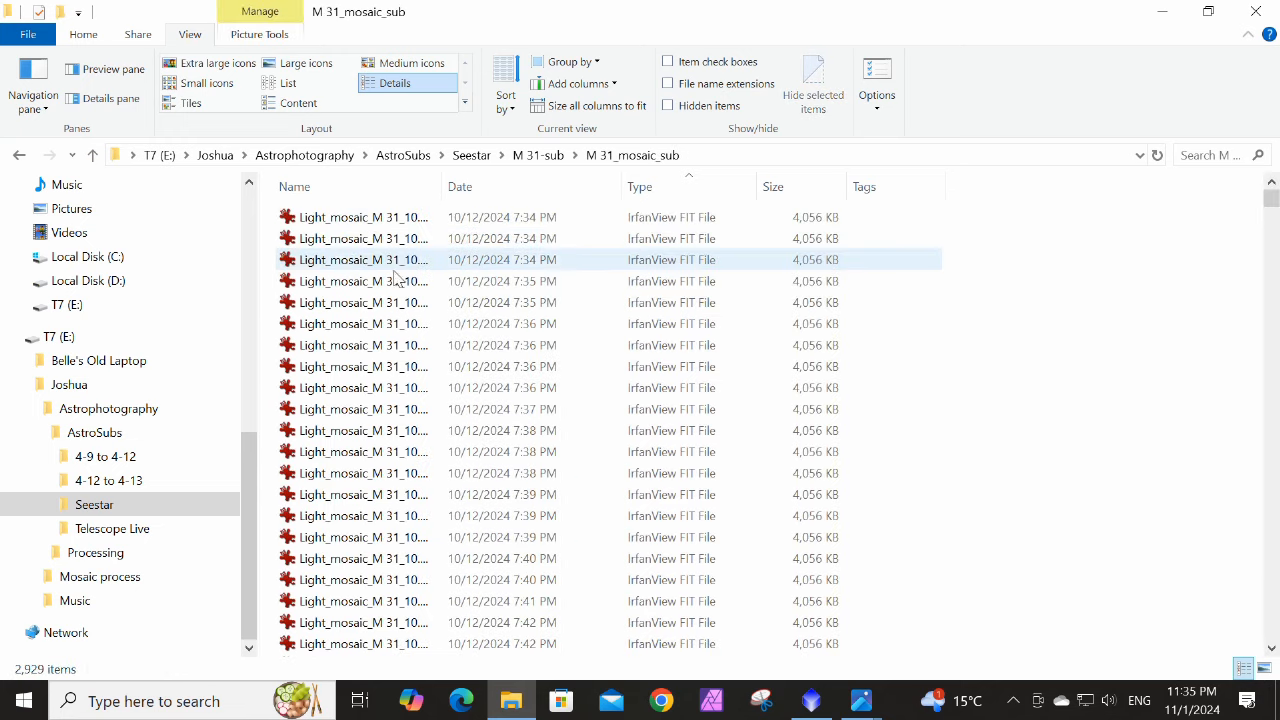
click(92, 155)
double_click(335, 302)
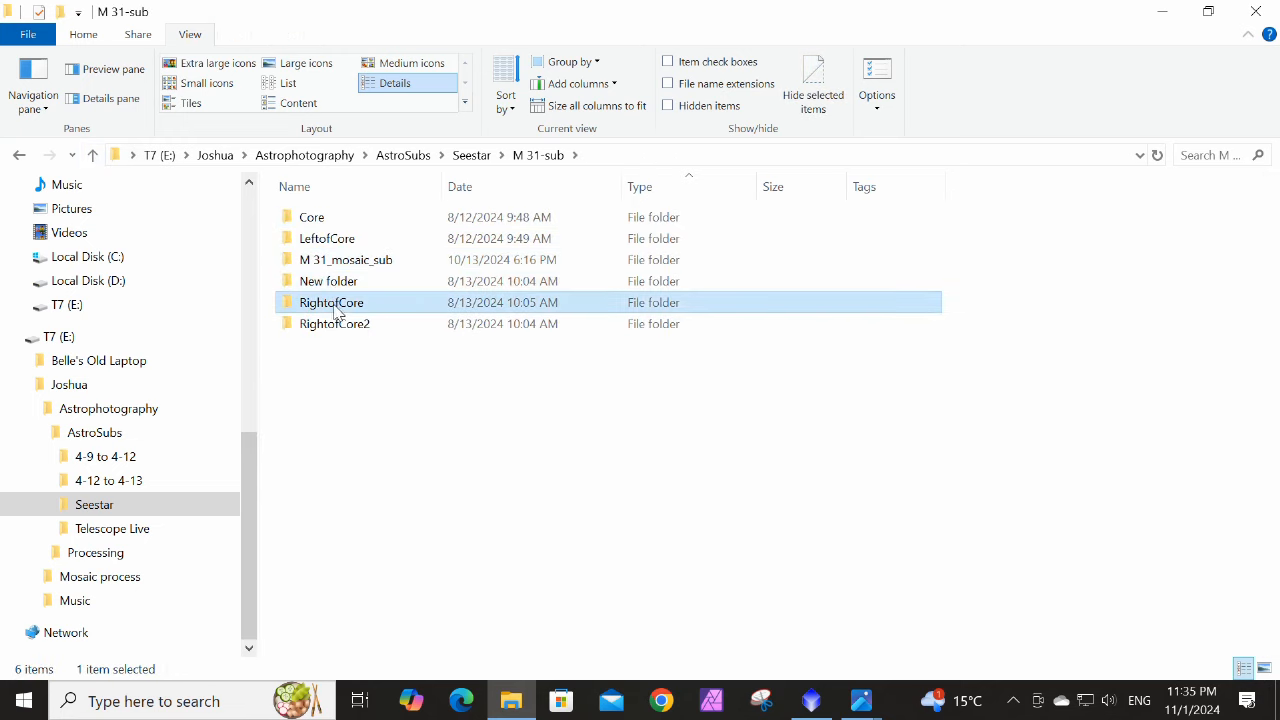
click(92, 155)
click(326, 325)
double_click(326, 325)
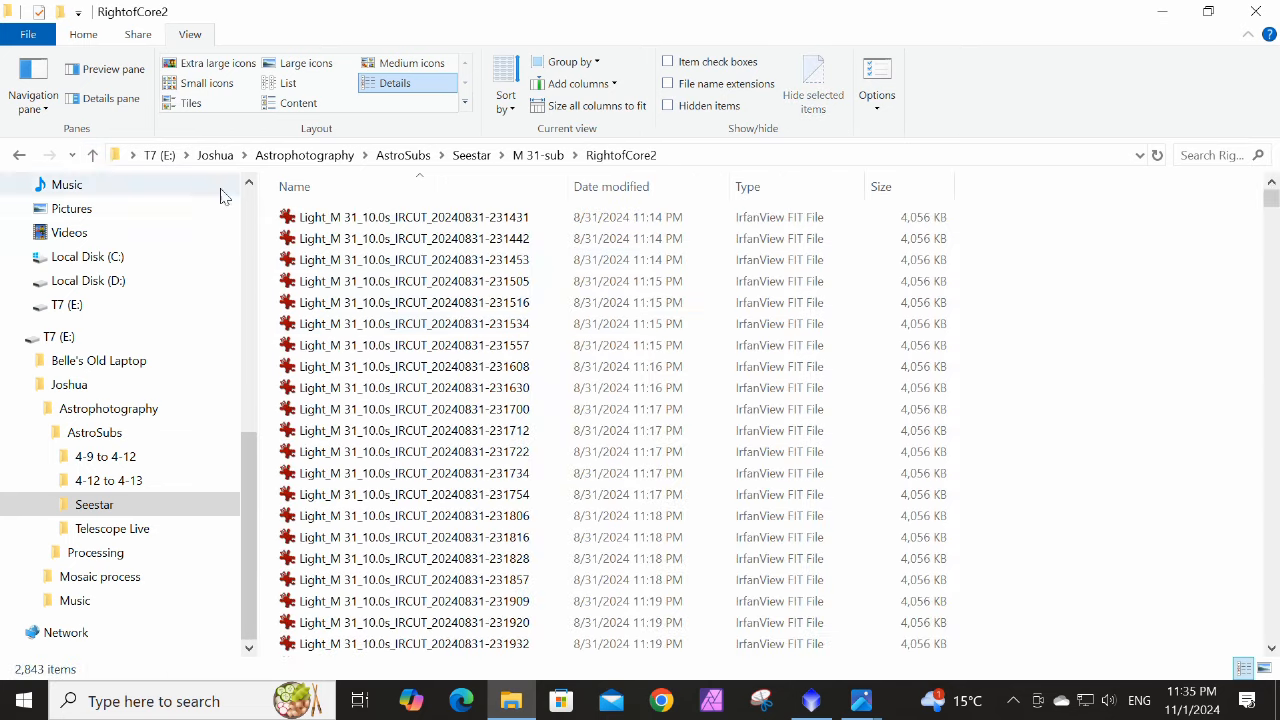
click(95, 157)
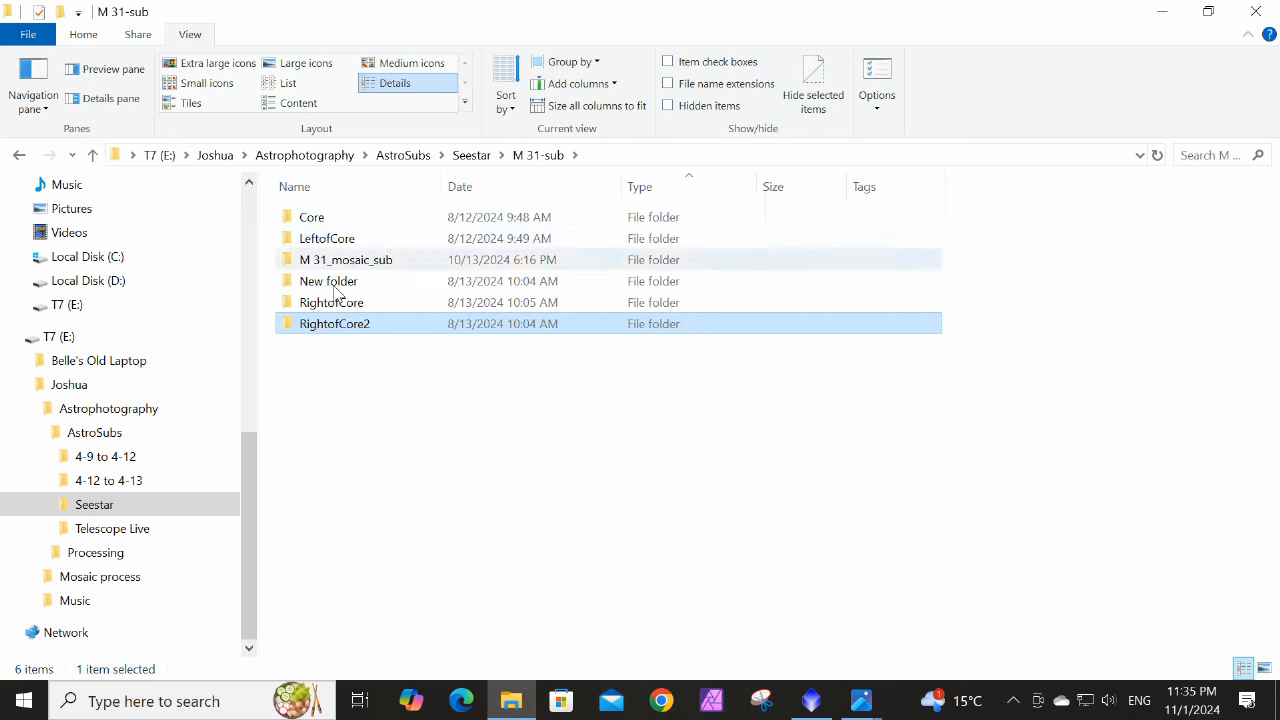
View the frames in the Core and M 31_mosaic_sub subfolders, and go back up to the Seestar folder
double_click(321, 226)
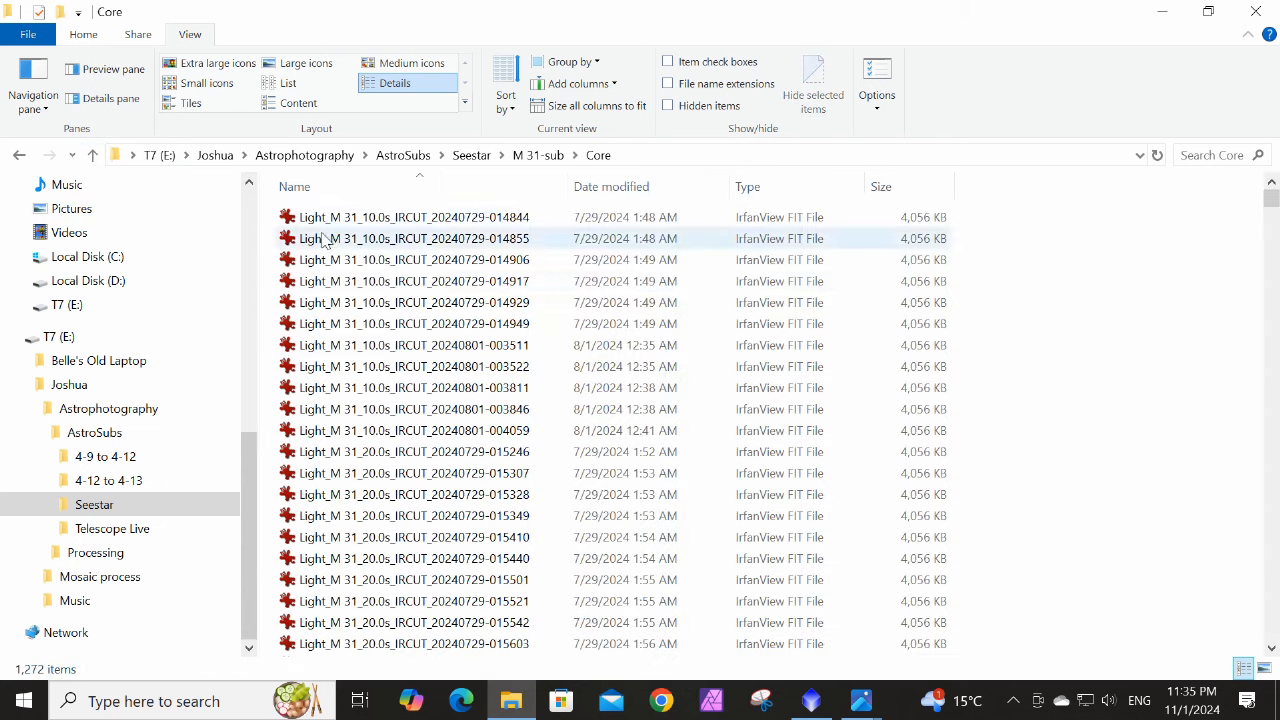
click(93, 156)
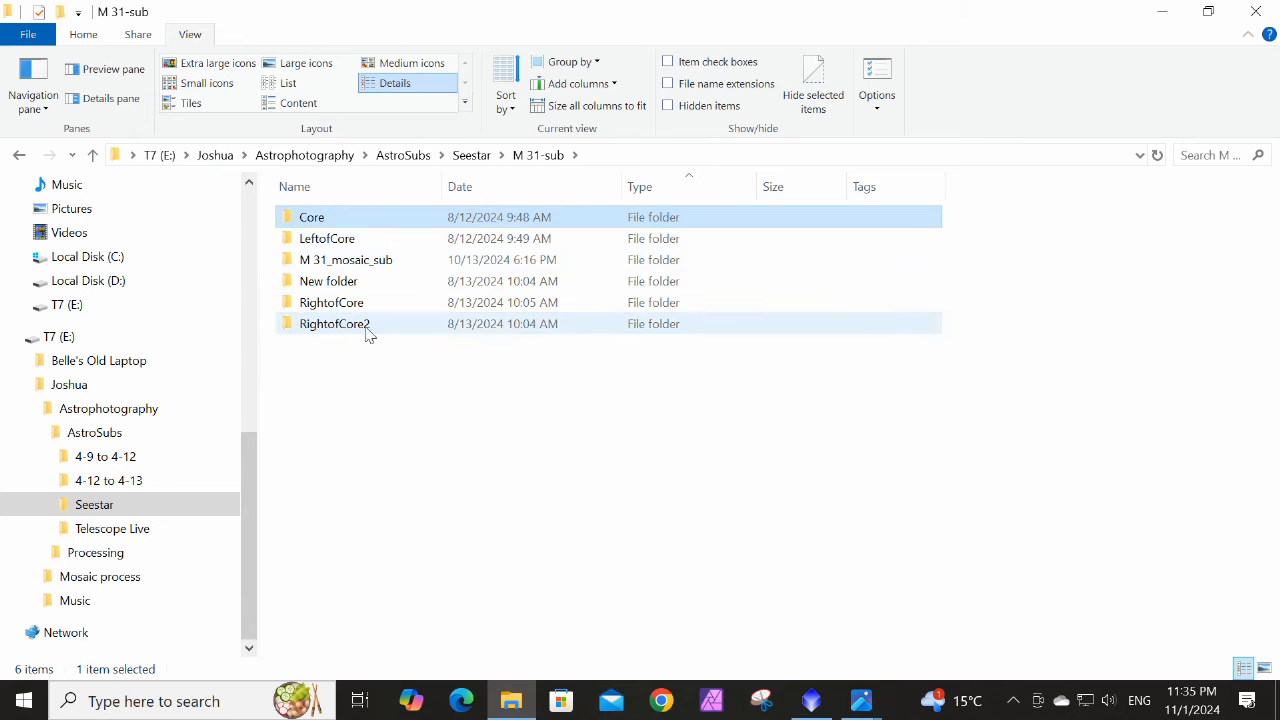
double_click(357, 259)
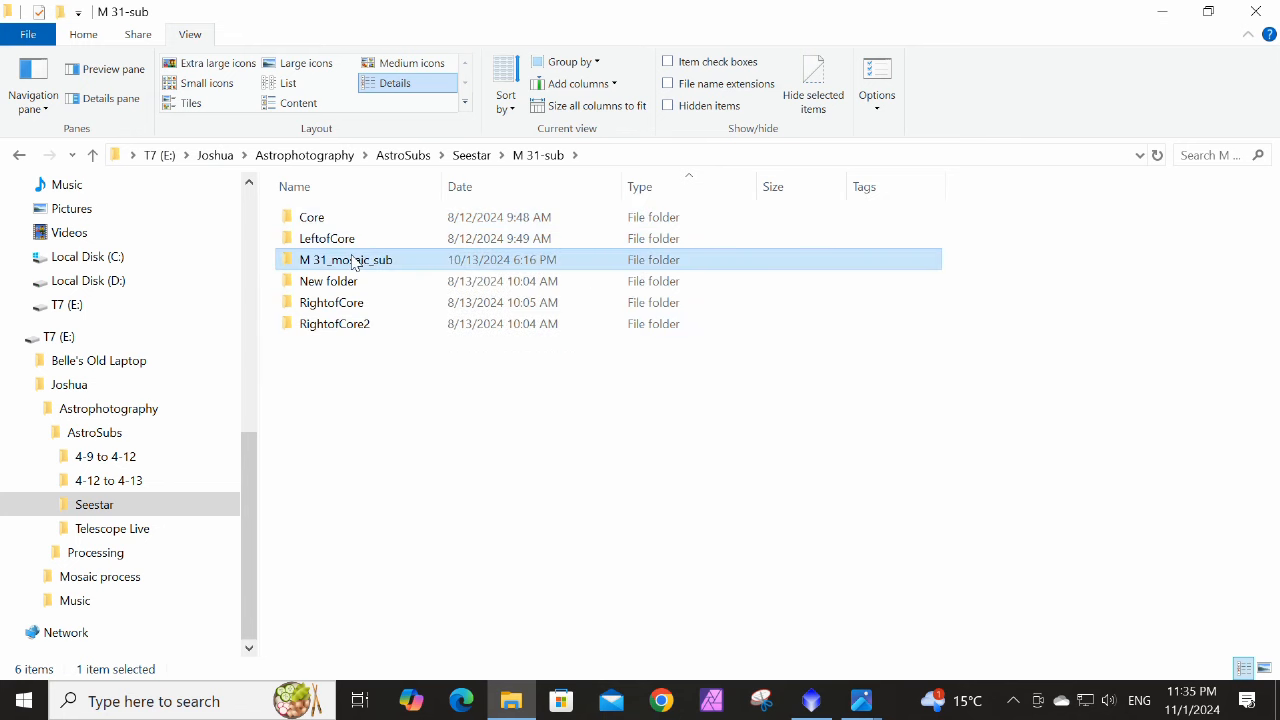
click(92, 155)
click(92, 155)
Open the M 31_mosaic folder inside M 31, view the full-size Stacked_532 mosaic image, and close it
scroll(340, 560, down, 1)
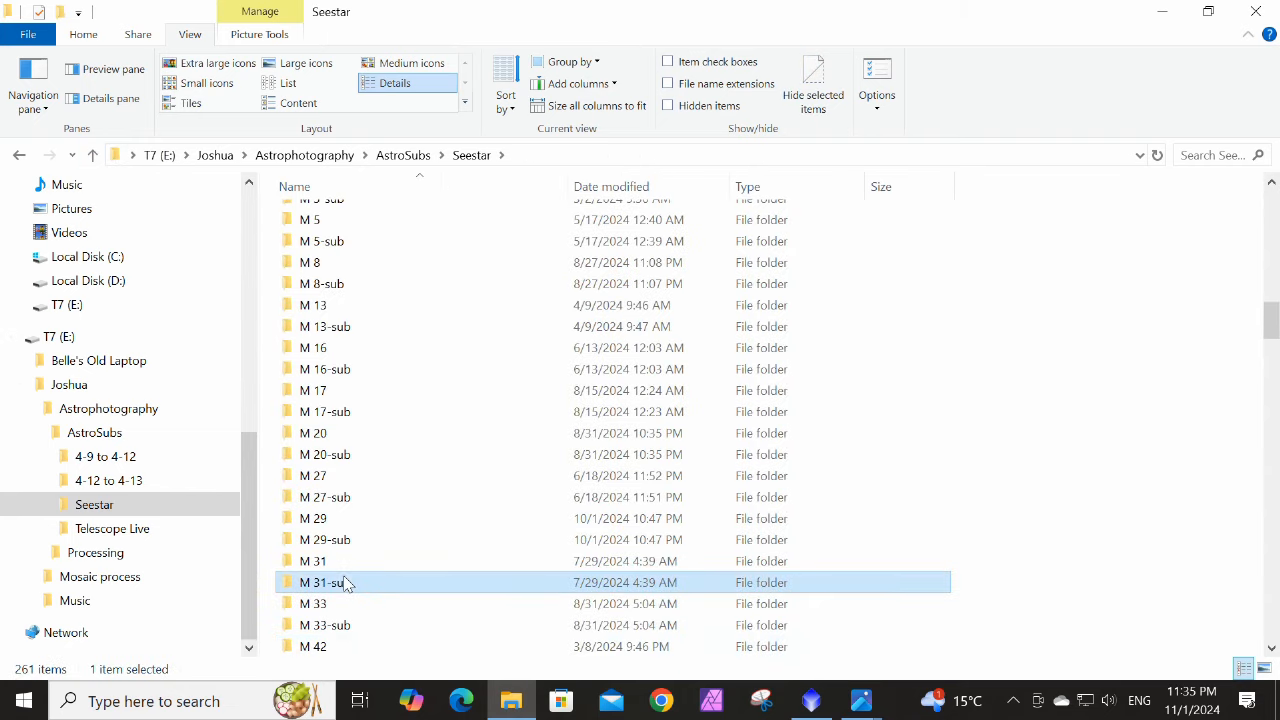
double_click(320, 571)
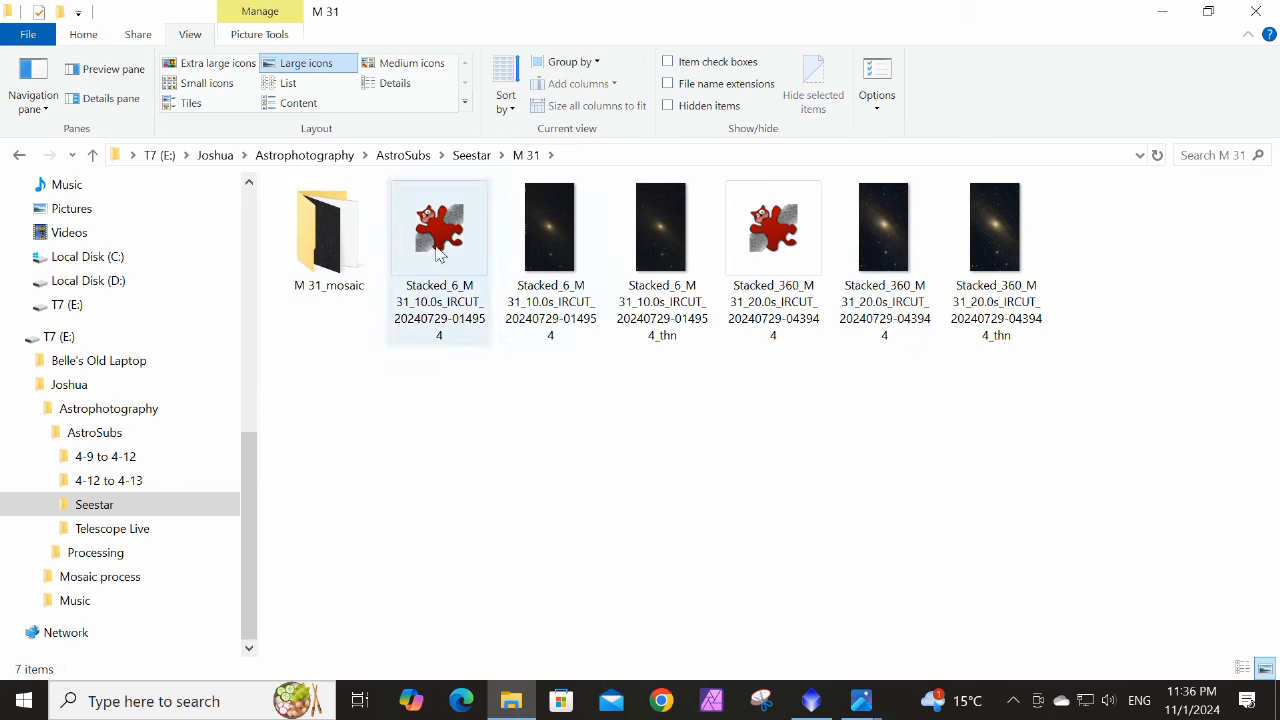
double_click(324, 250)
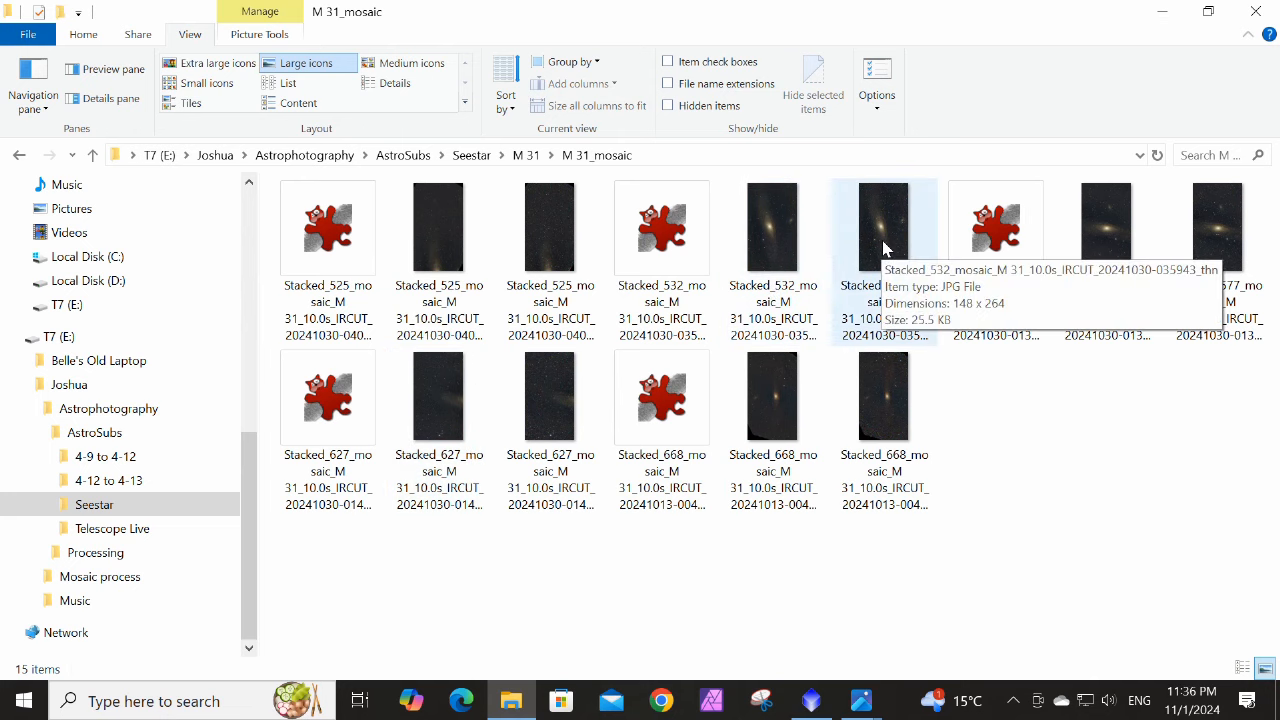
double_click(782, 232)
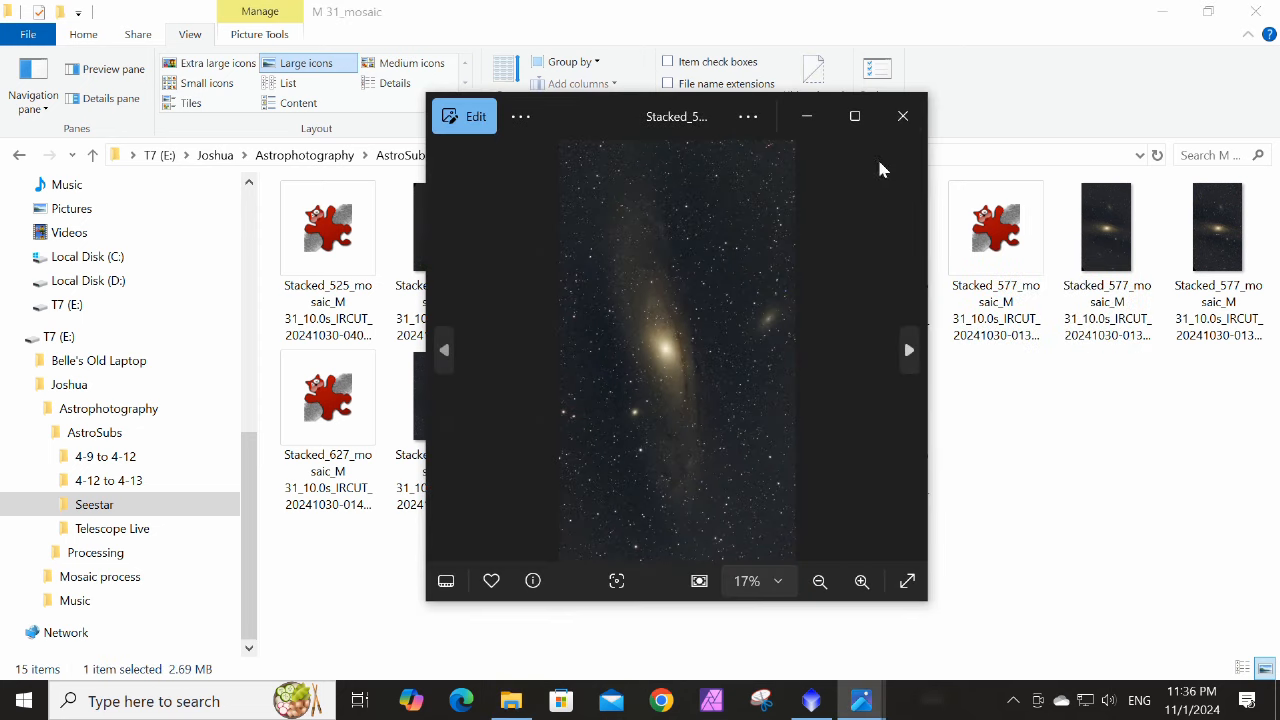
click(903, 116)
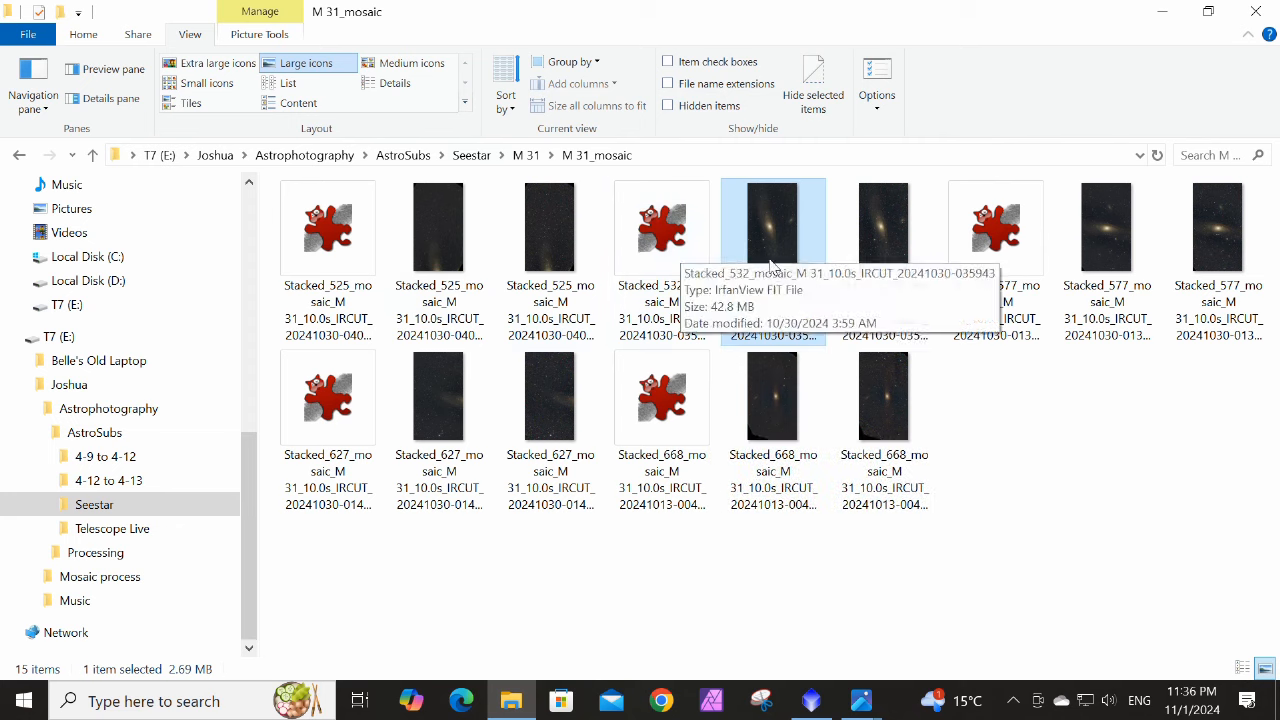
Return to the M 31 folder by way of Seestar, view the Stacked_6 single-field image with its window moved aside, and close it
click(98, 158)
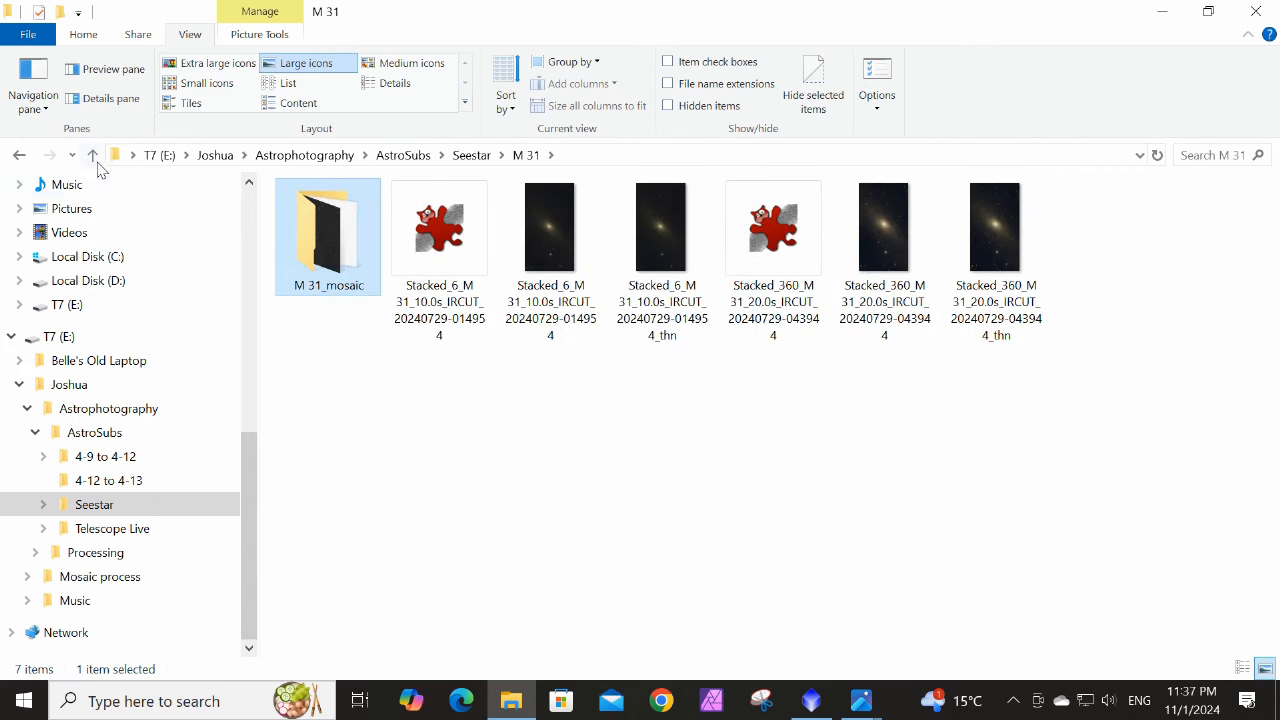
click(93, 155)
scroll(360, 520, down, 2)
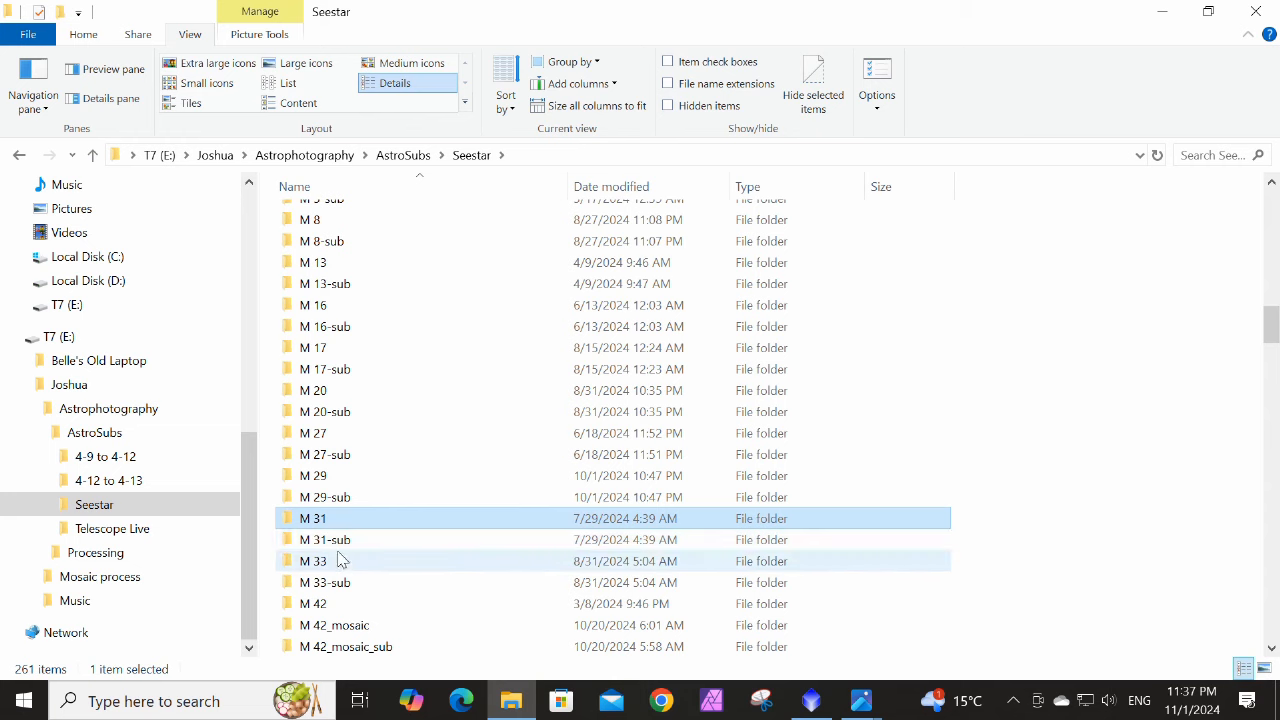
double_click(333, 525)
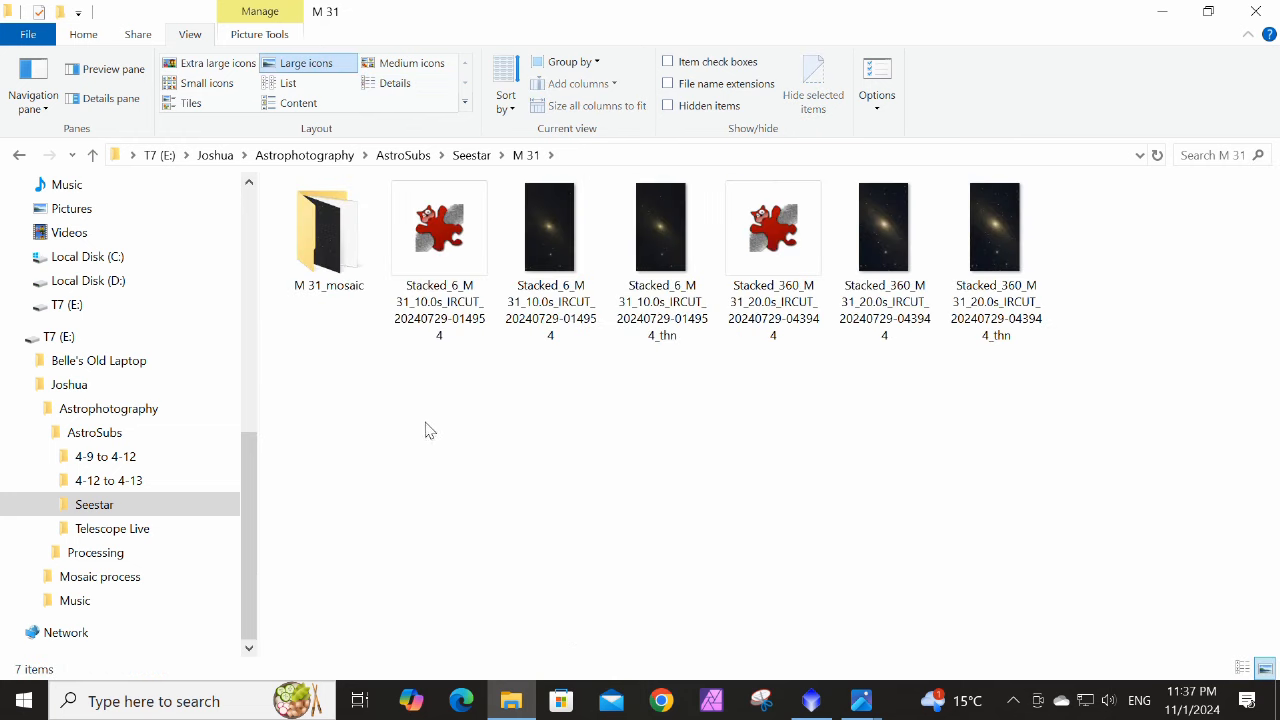
click(543, 229)
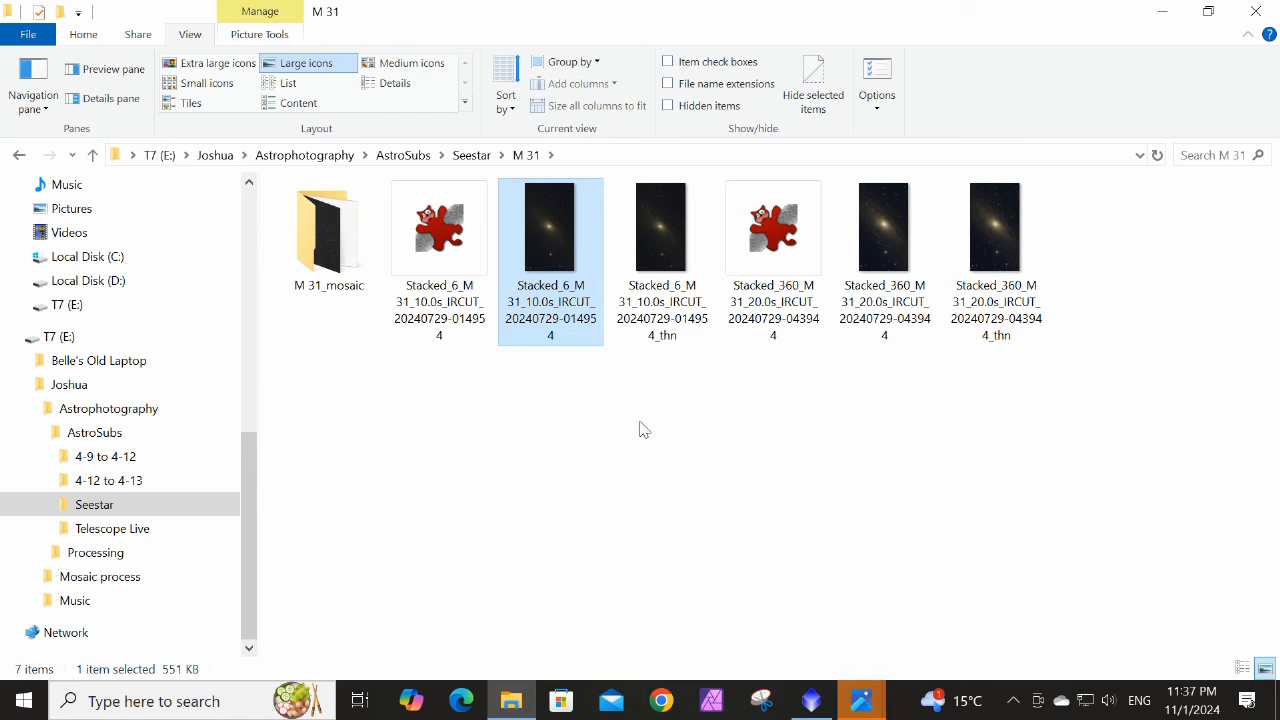
mouse_move(870, 707)
click(1031, 599)
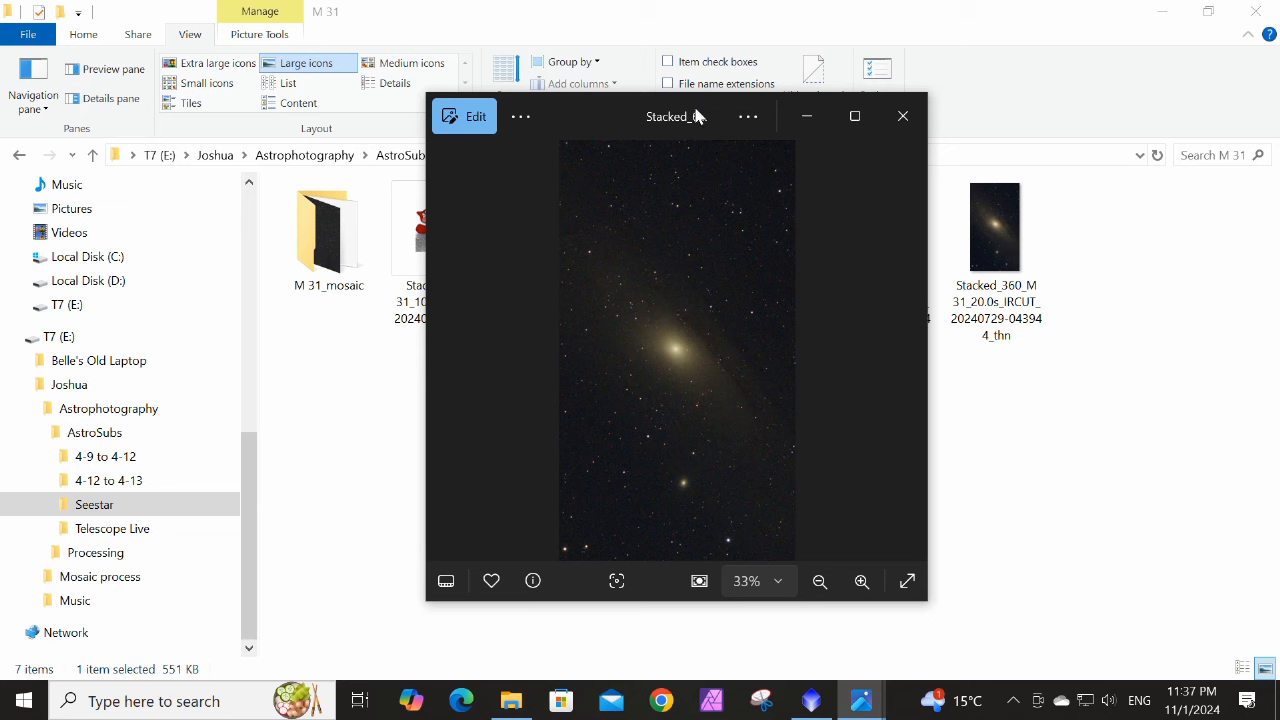
drag(630, 115, 903, 119)
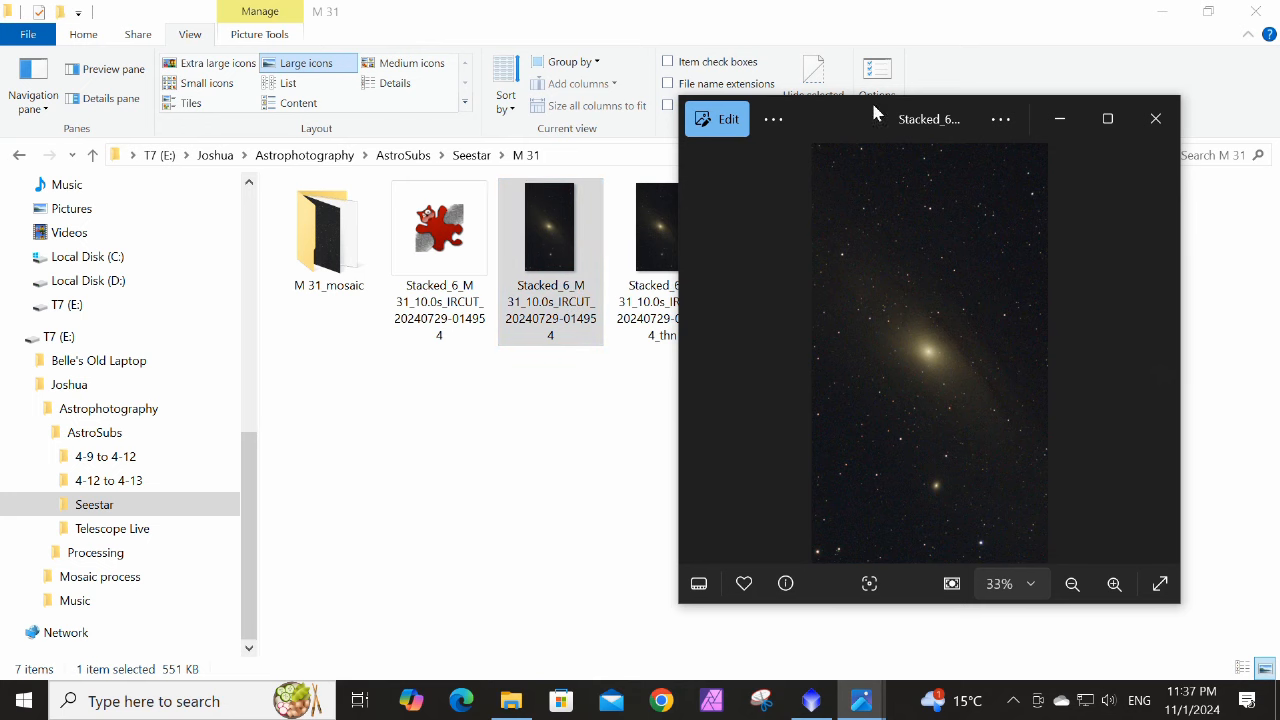
drag(880, 112, 743, 137)
click(1030, 141)
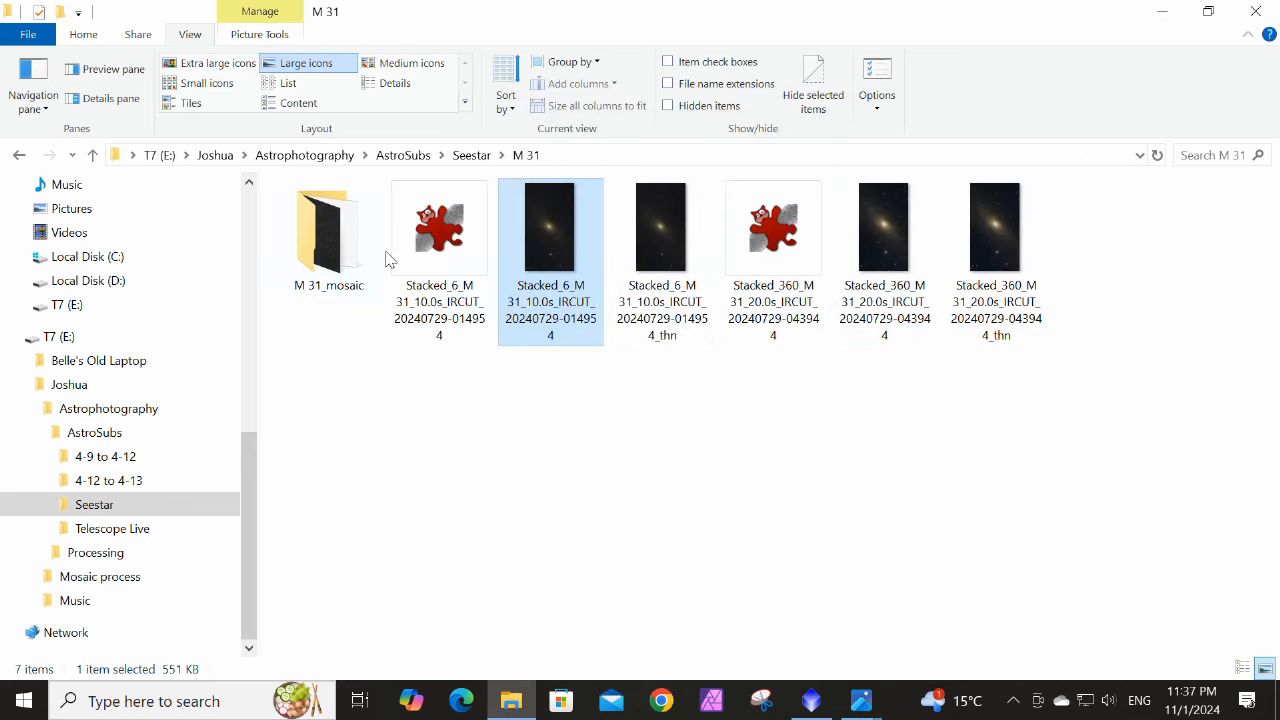
Reopen the M 31_mosaic folder and view the full-size Stacked_627 mosaic image
click(310, 245)
double_click(310, 245)
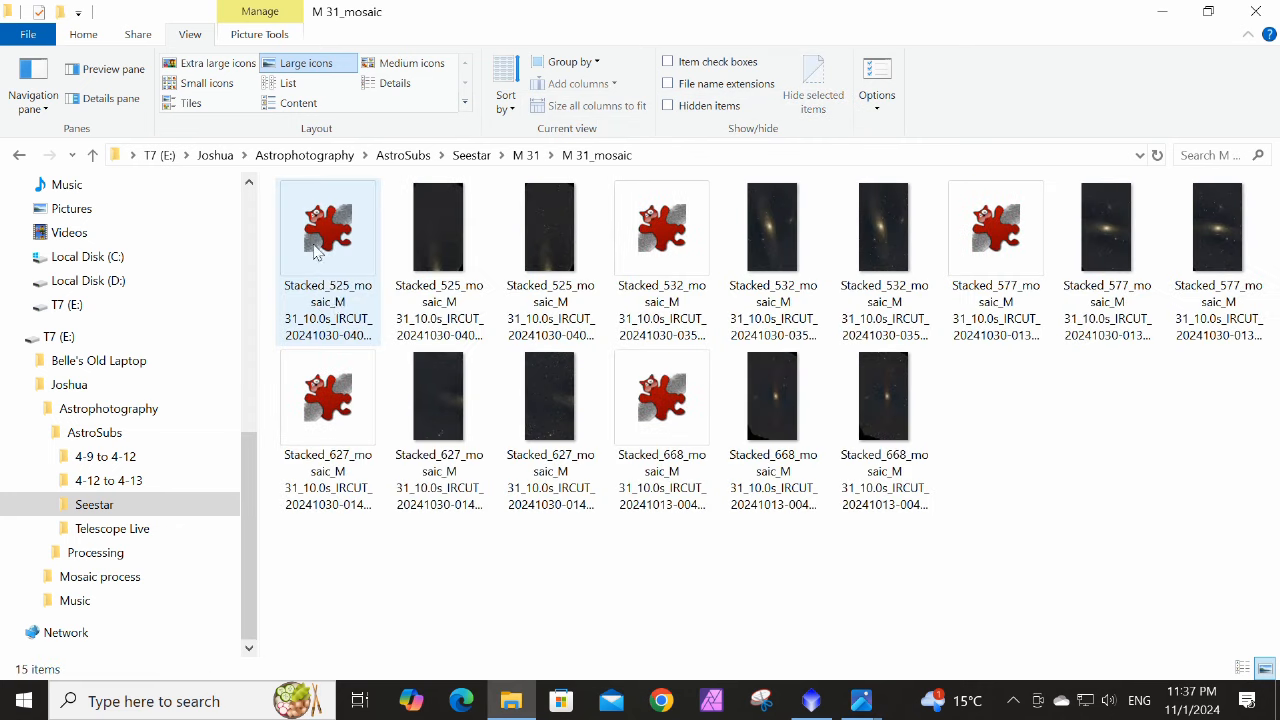
click(452, 410)
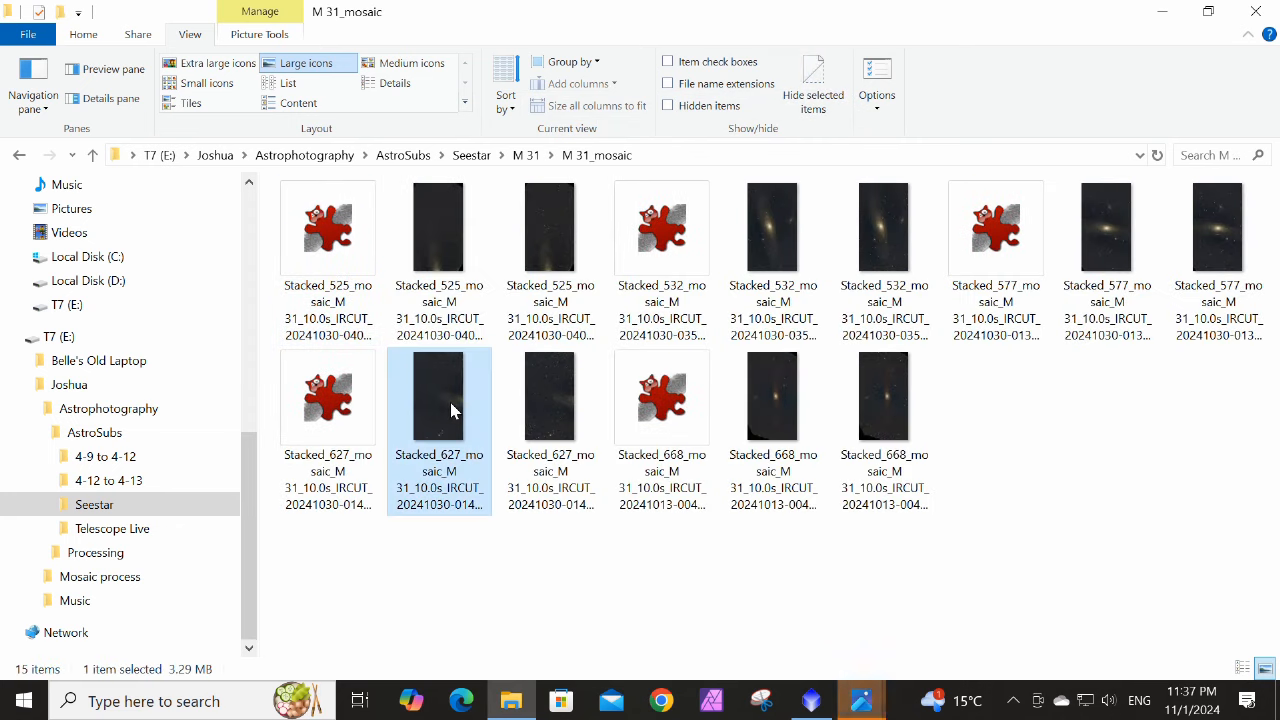
mouse_move(876, 710)
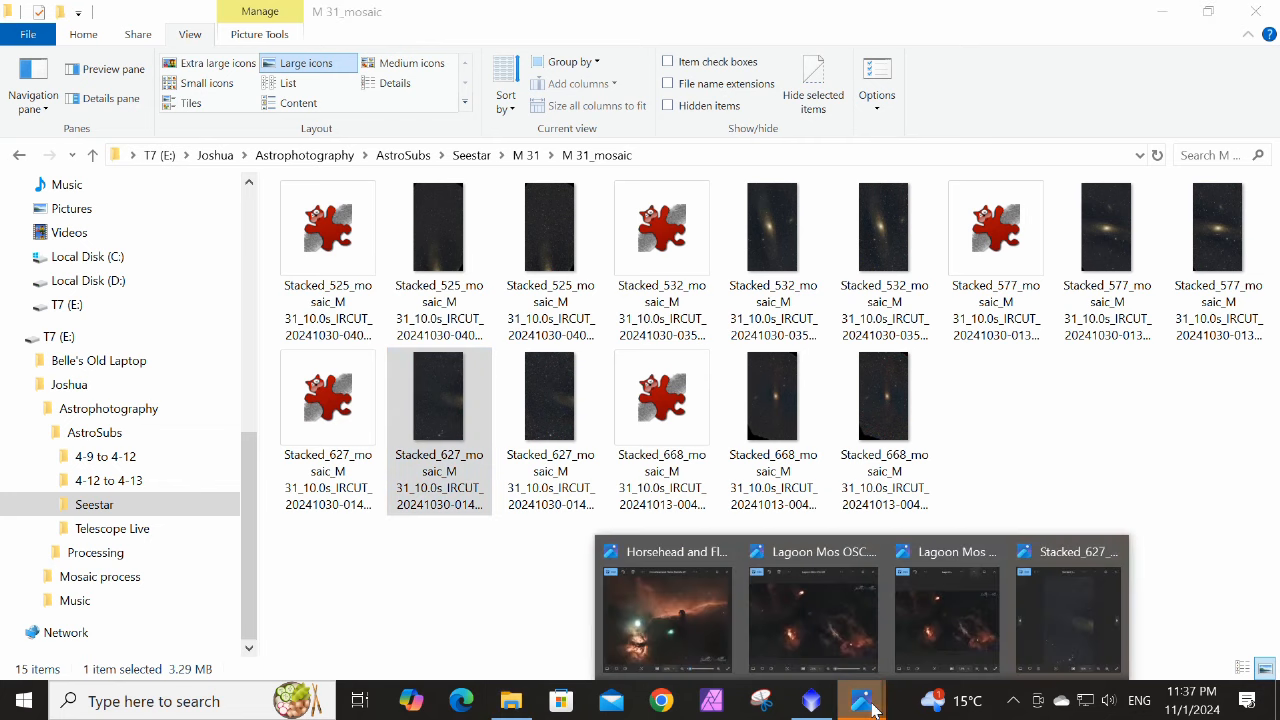
click(1040, 600)
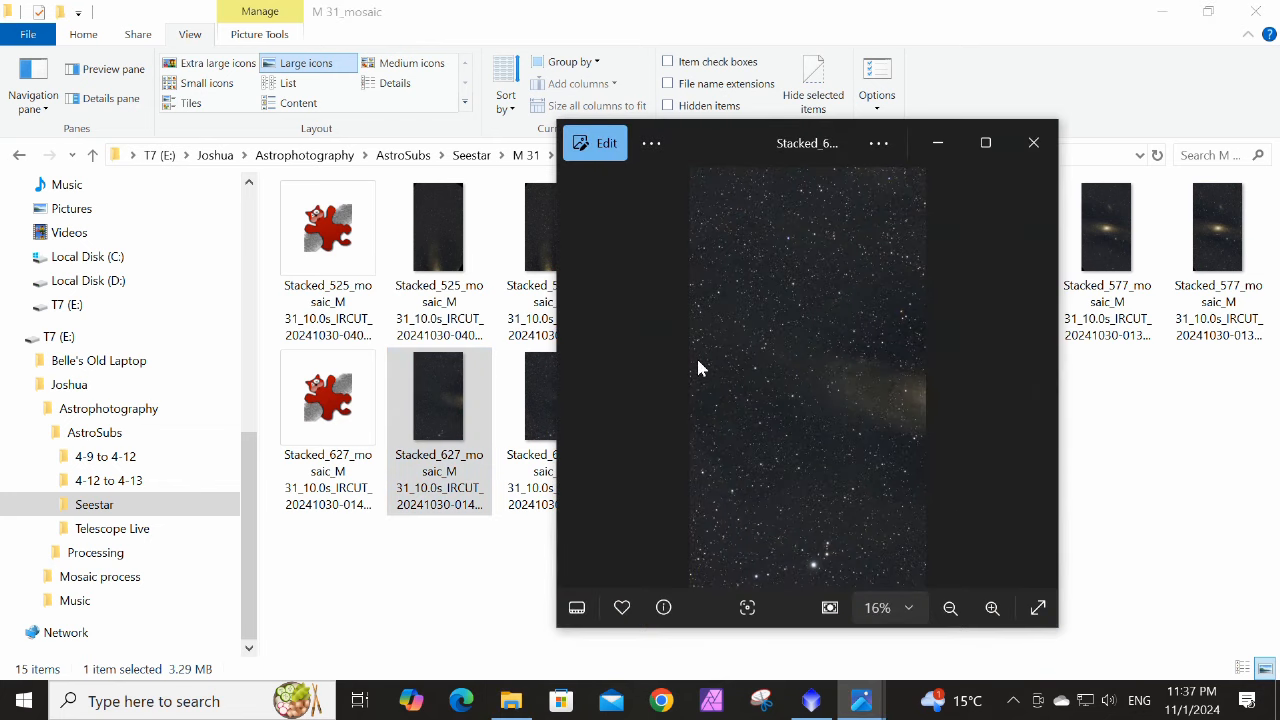